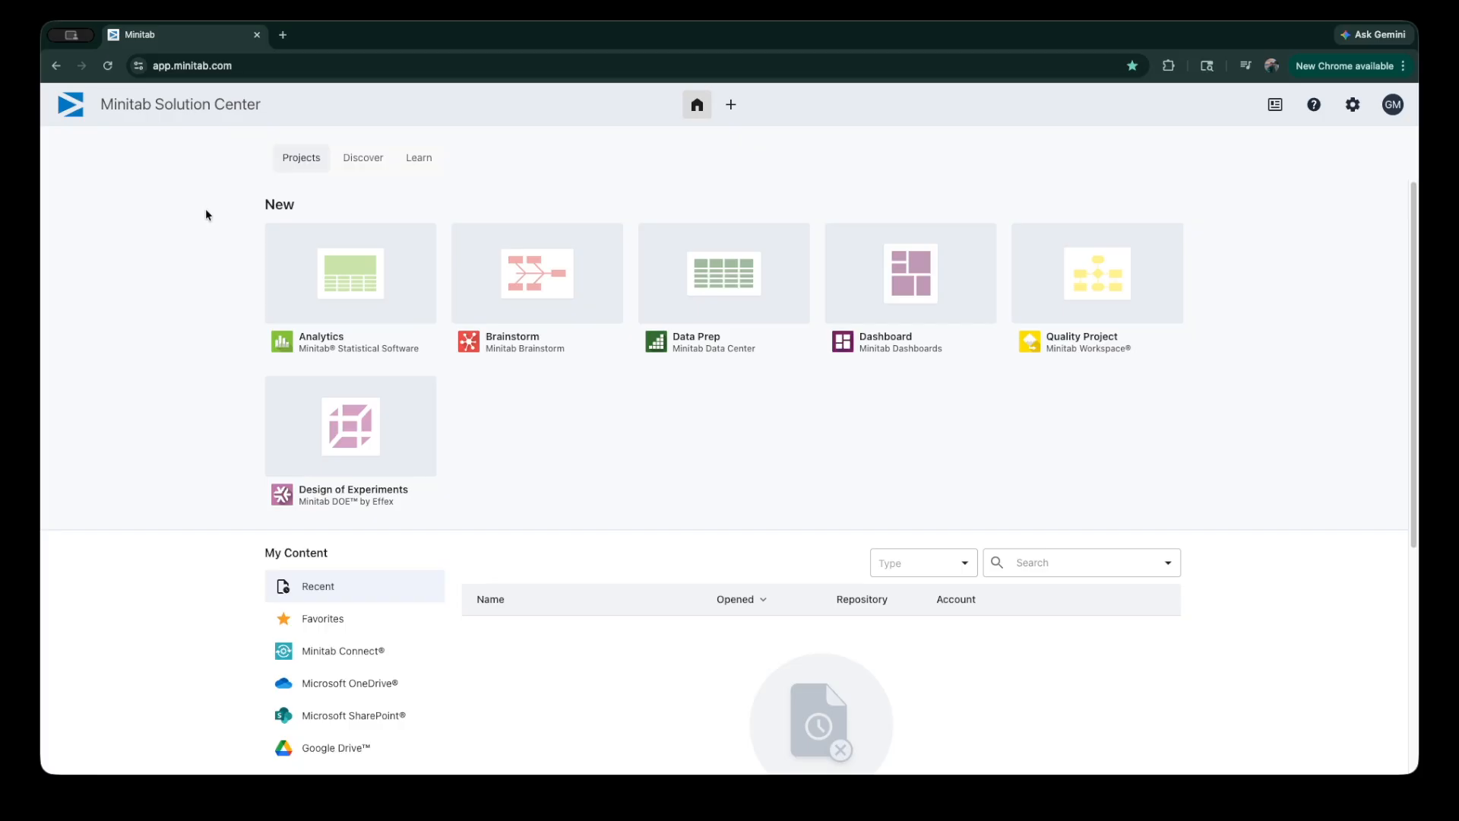
# Step: Search the web for "minitab free trial" in a new browser tab and open the Minitab Solution Center free trial page
pyautogui.click(282, 35)
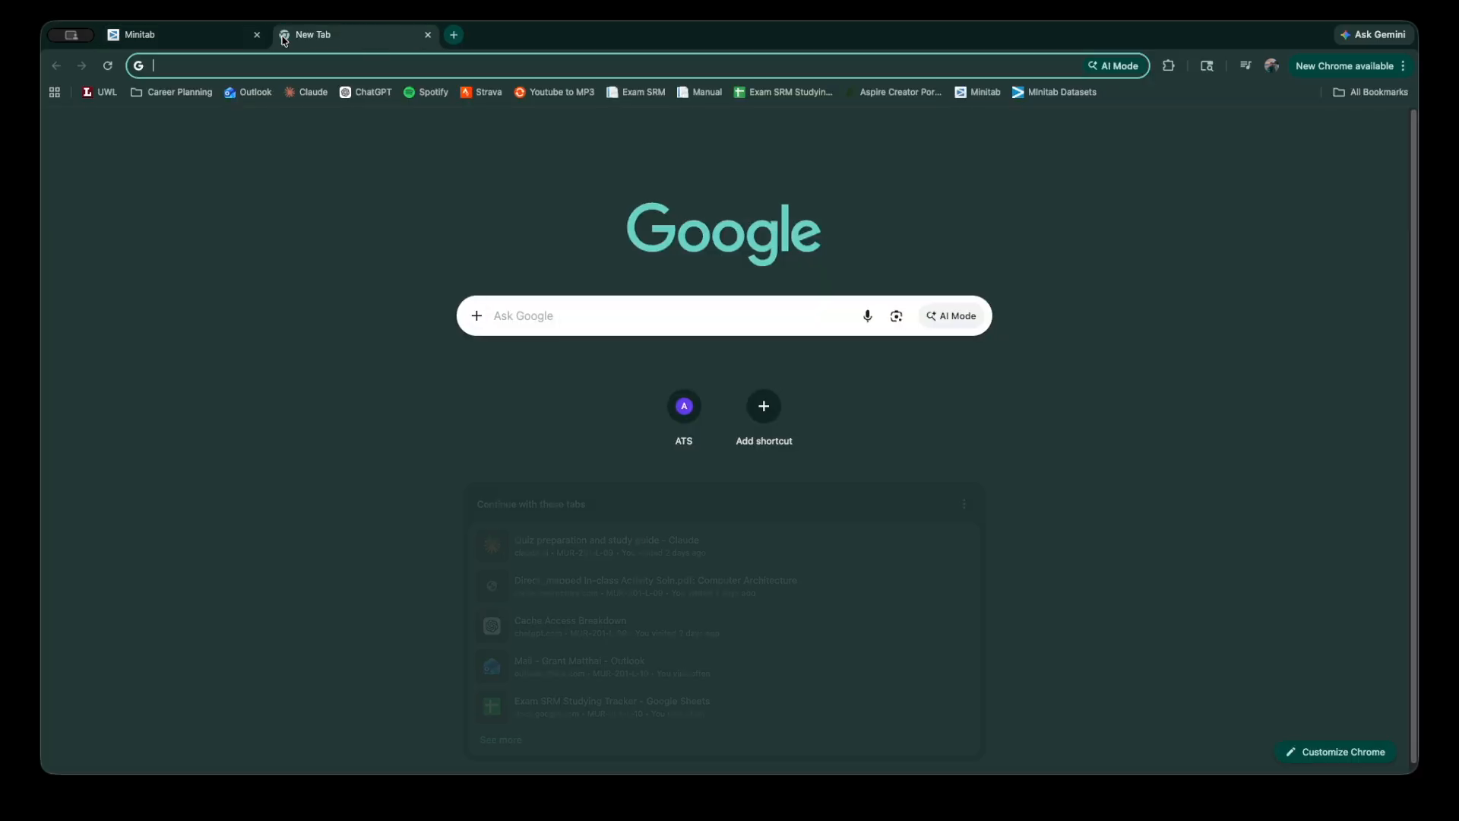
pyautogui.write('minita')
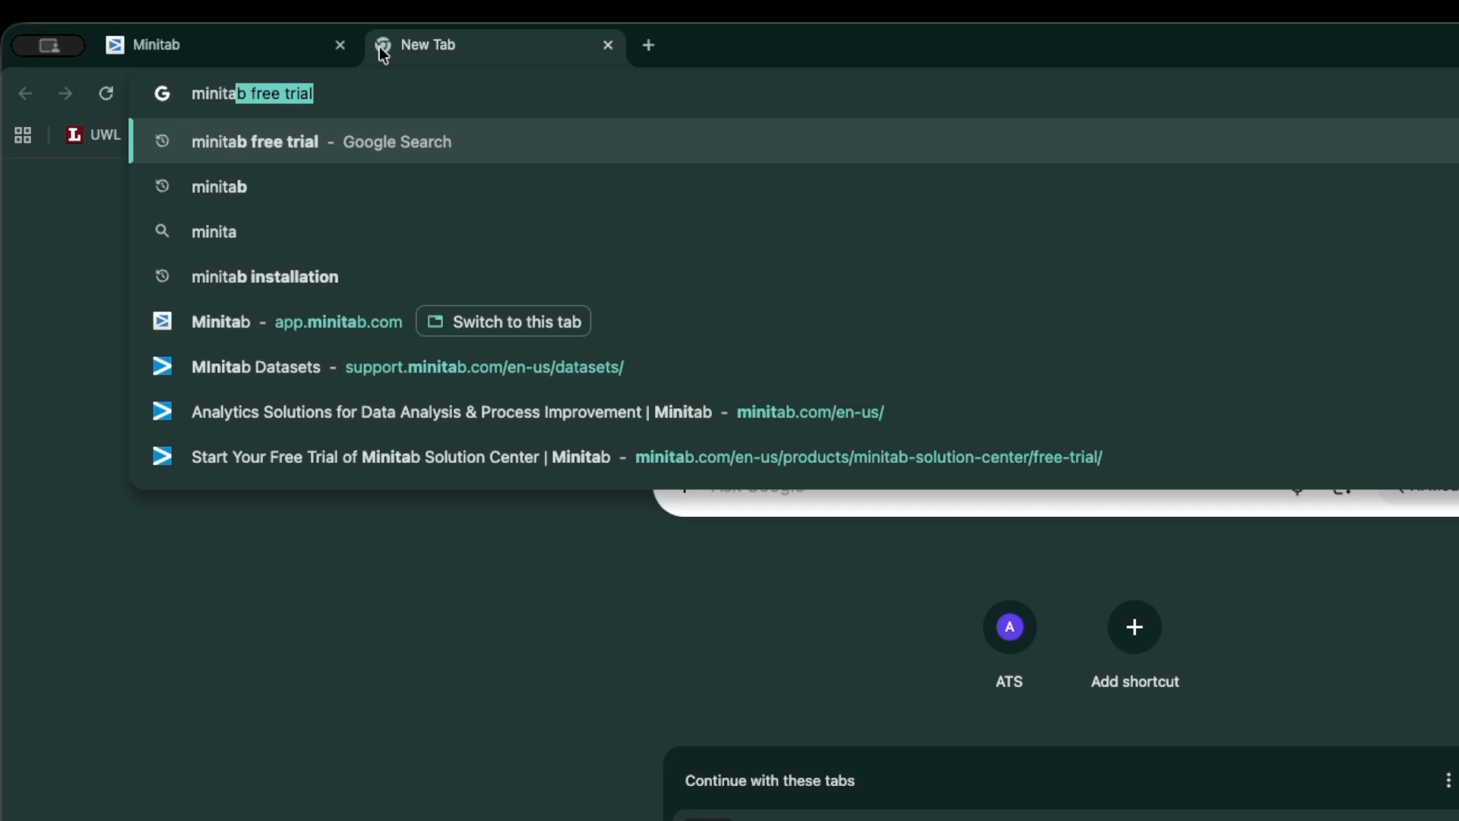
pyautogui.press('Return')
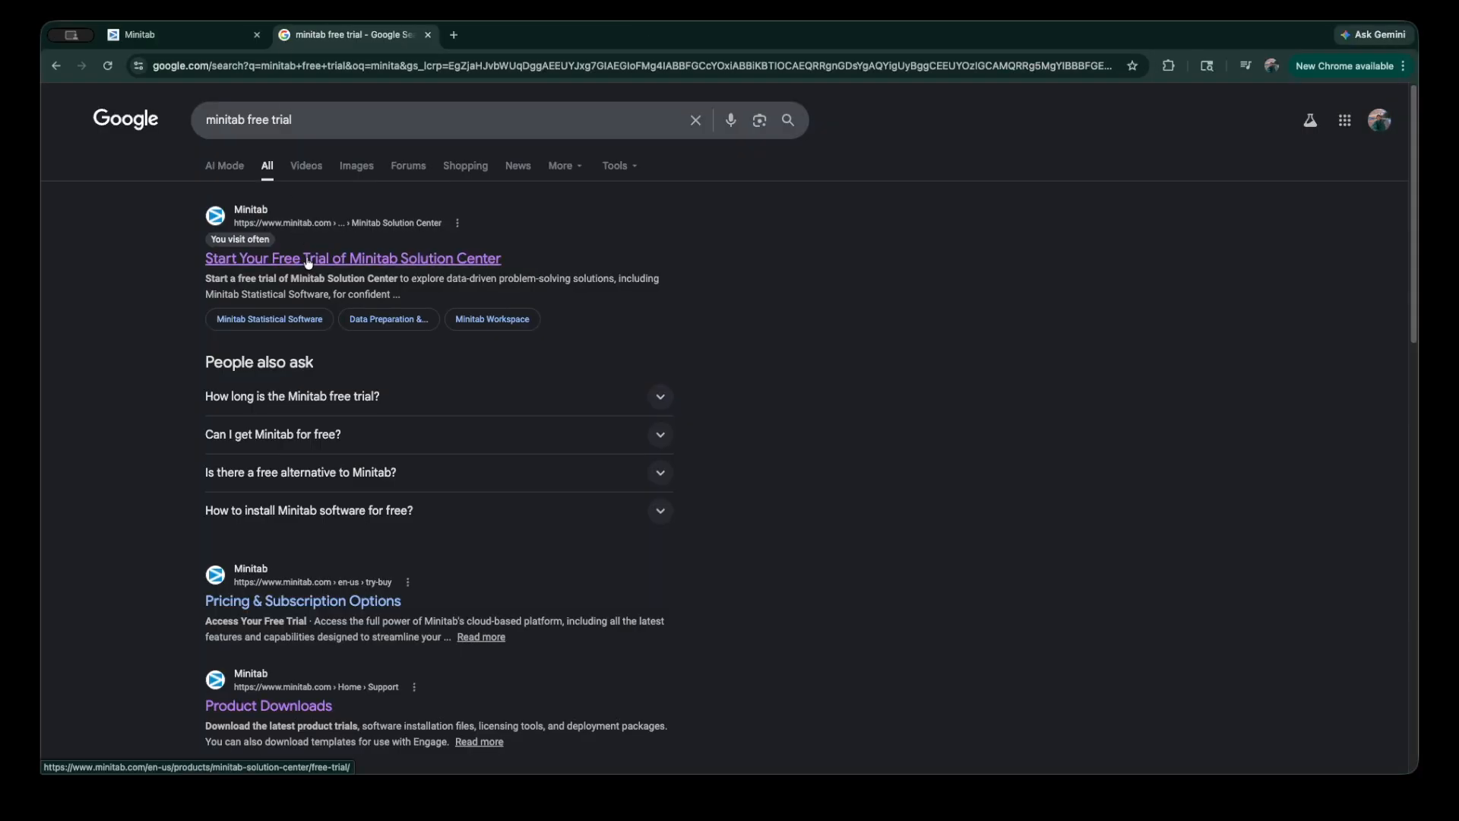
pyautogui.click(351, 259)
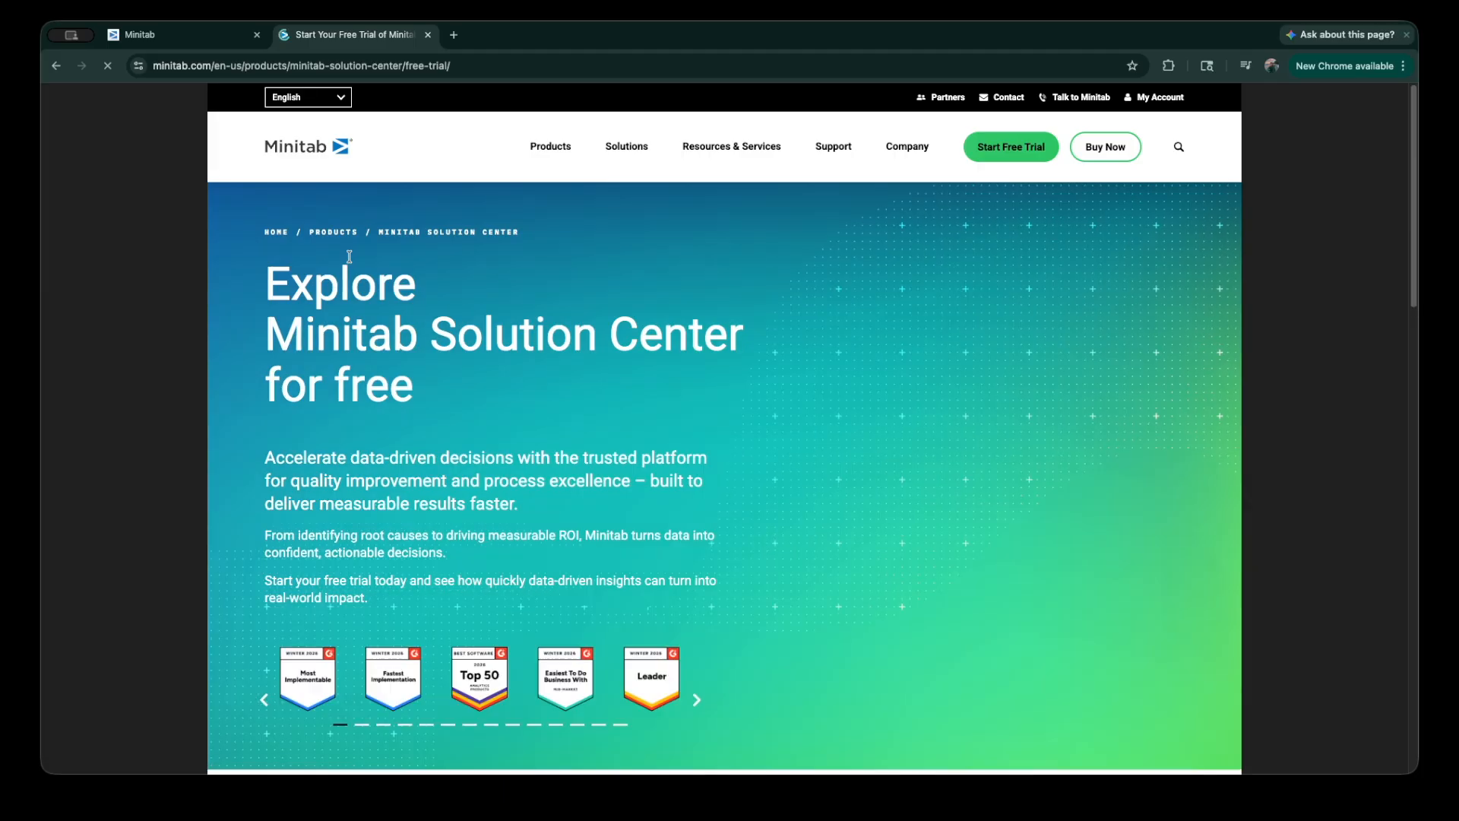
# Step: Review the fields of the free trial sign-up form down to the submission option, leaving the form empty
pyautogui.click(859, 285)
pyautogui.click(999, 285)
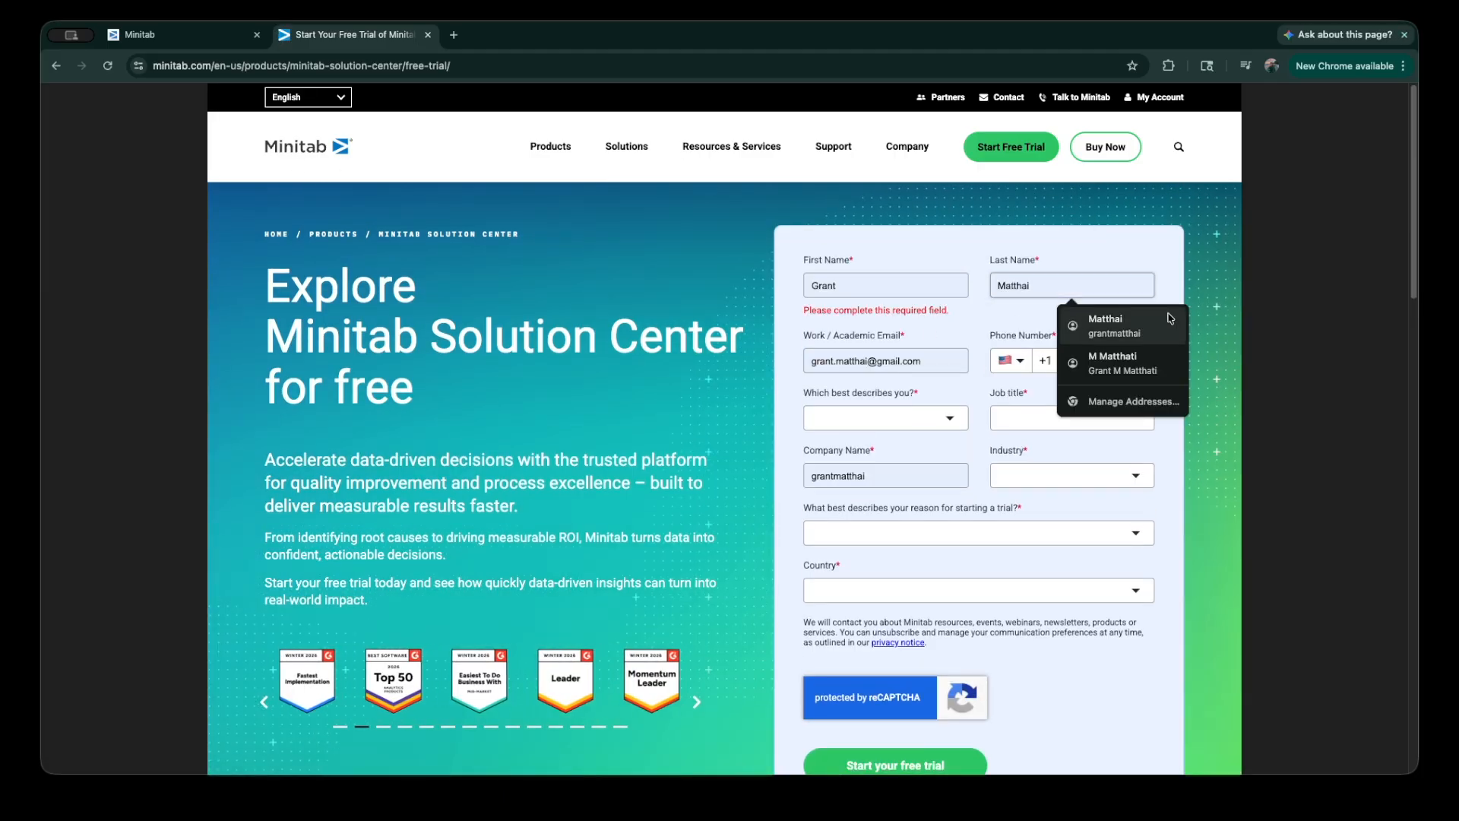
pyautogui.click(1104, 431)
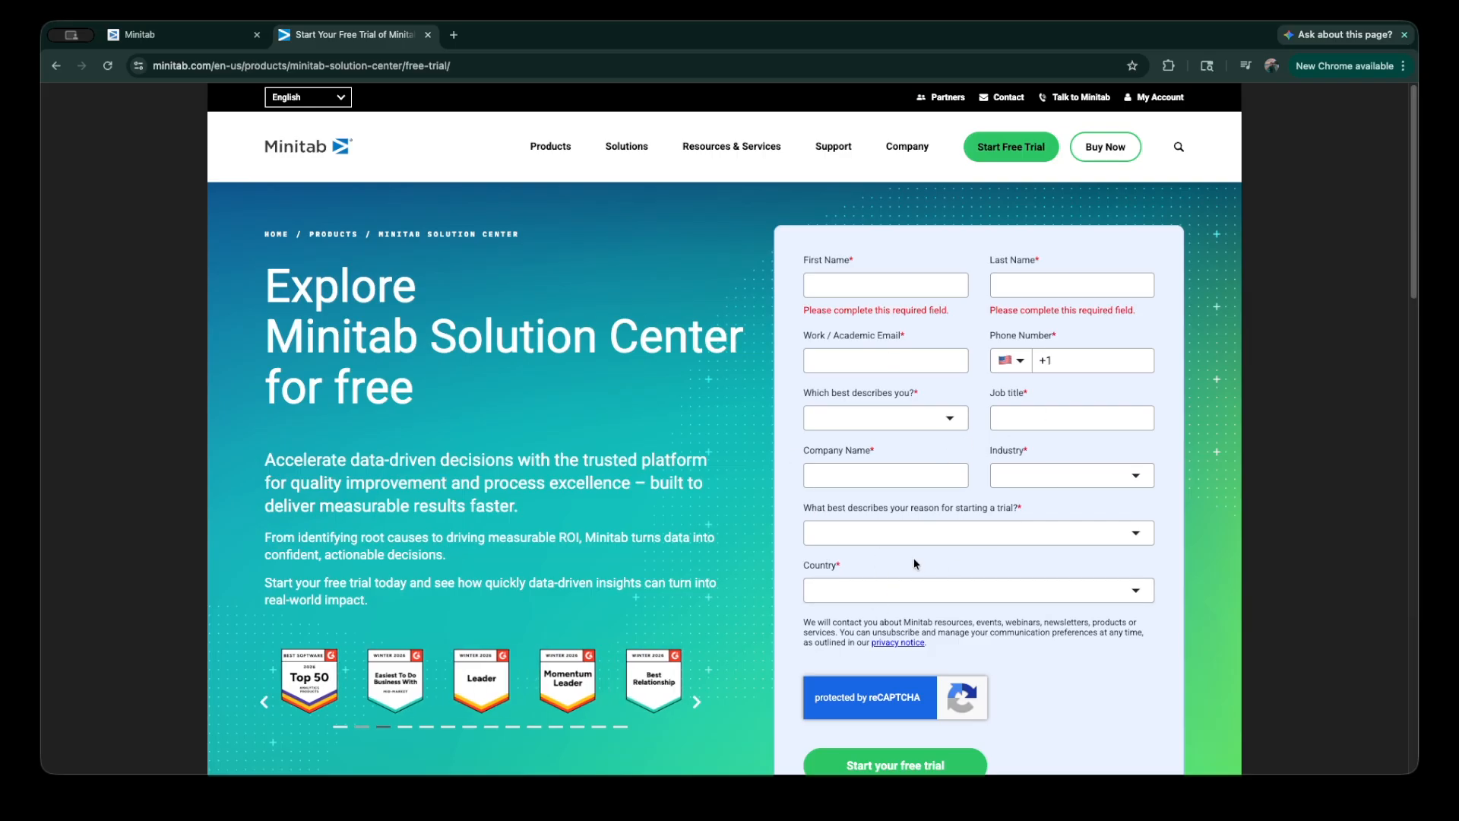
pyautogui.scroll(-1, 896, 722)
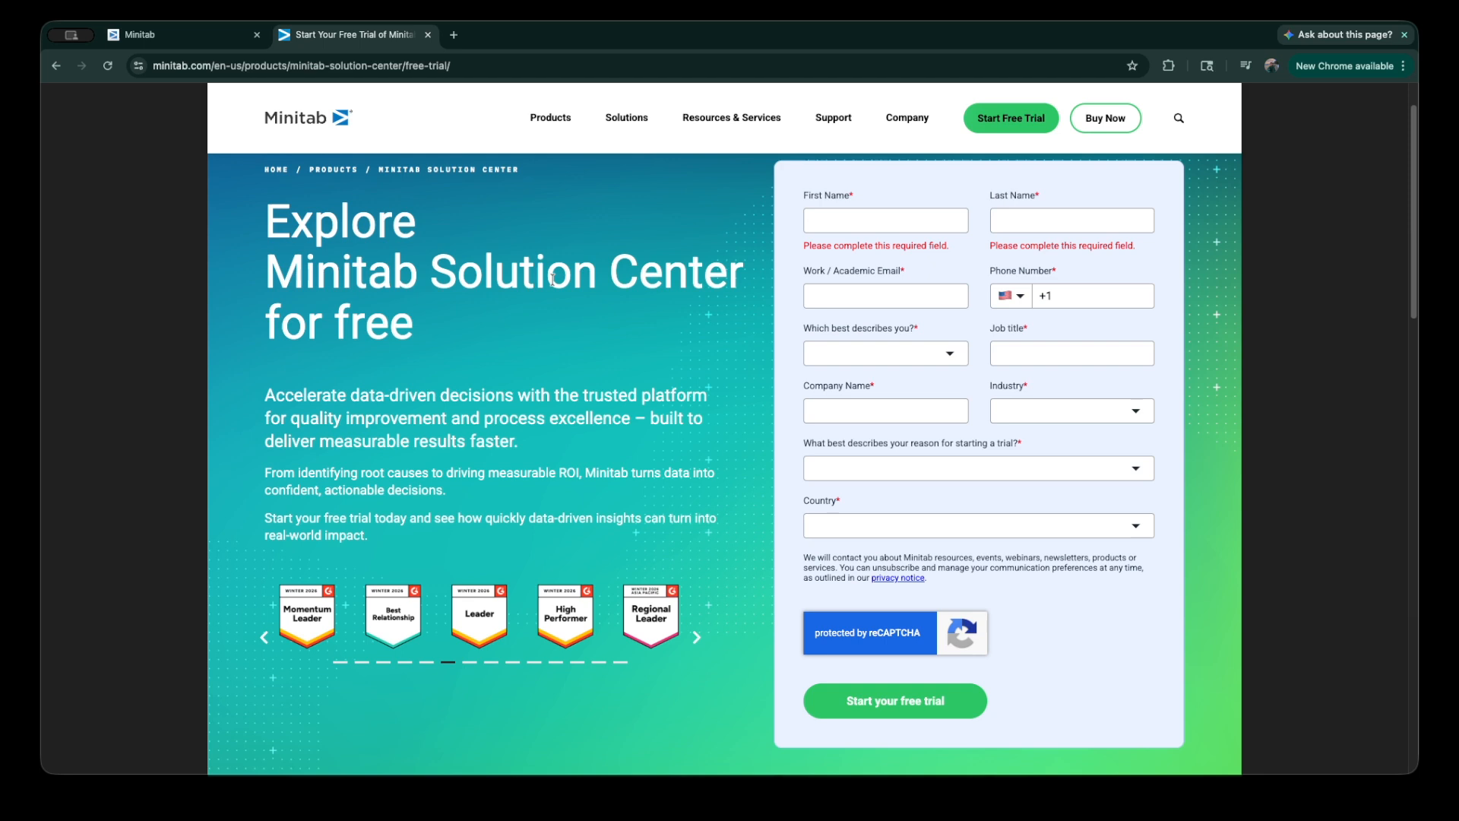
# Step: Return to the Minitab Solution Center home page and create a new Analytics project
pyautogui.click(215, 41)
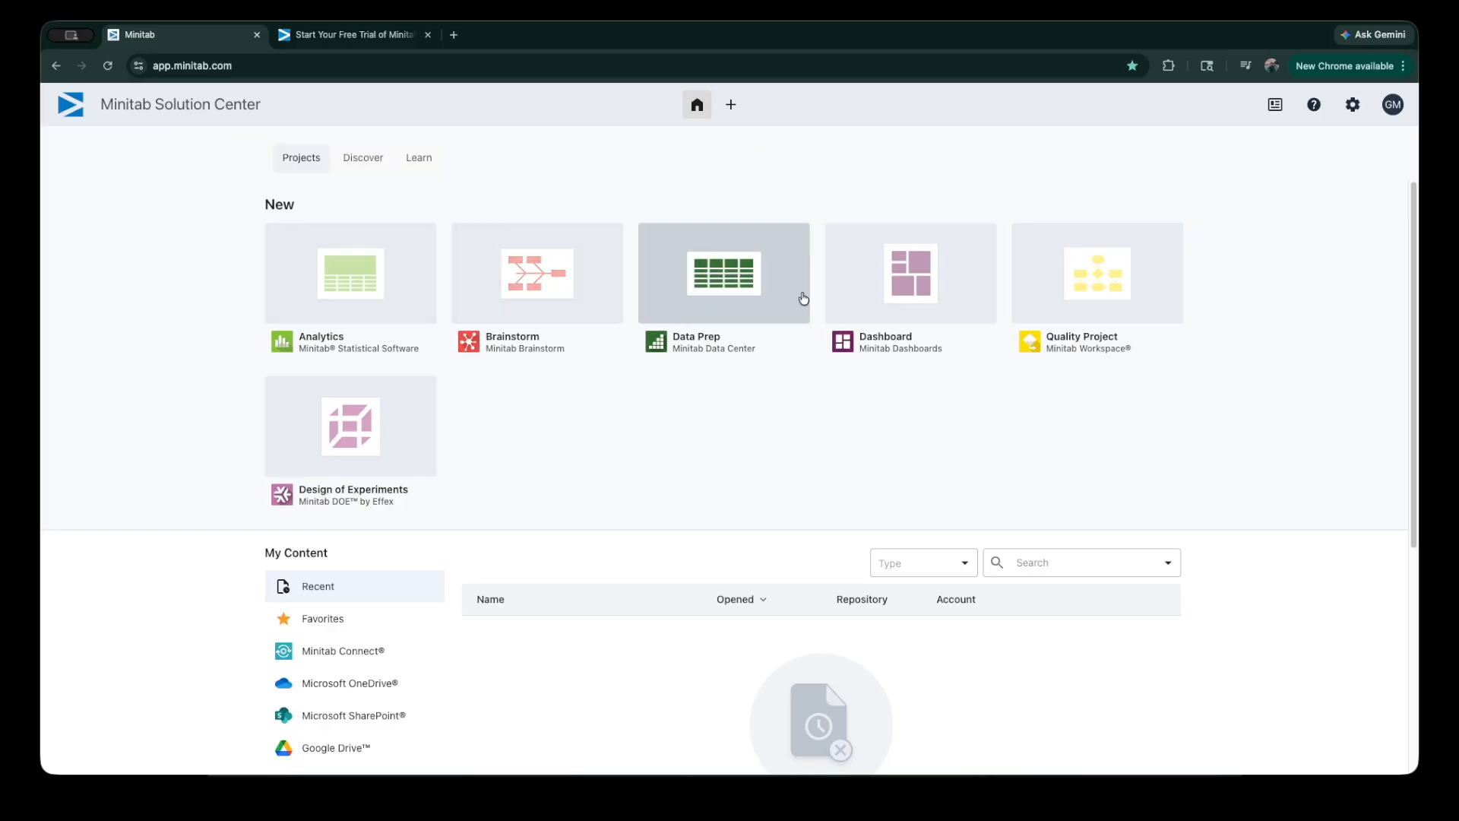
pyautogui.click(351, 272)
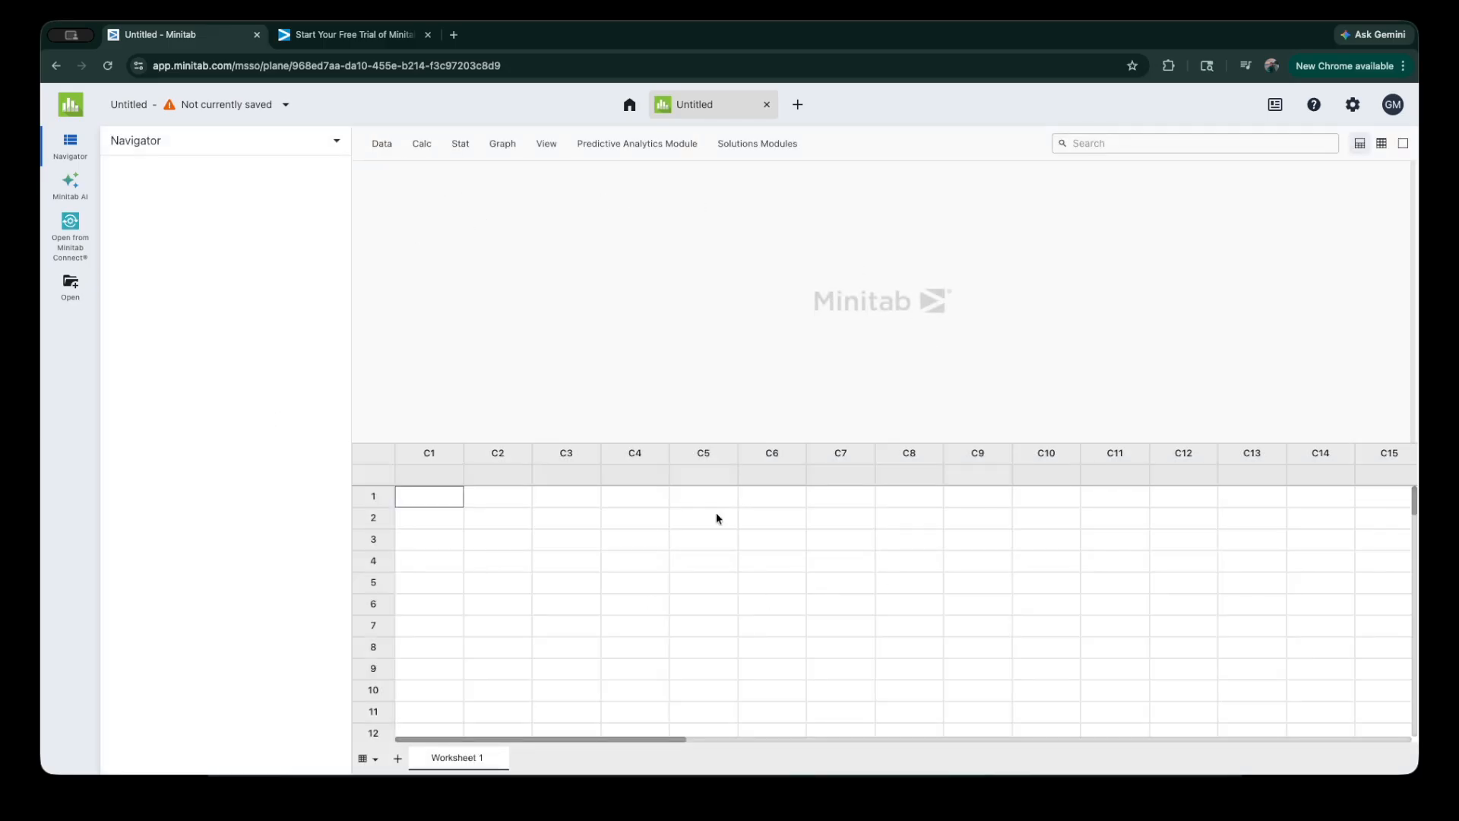
pyautogui.click(445, 524)
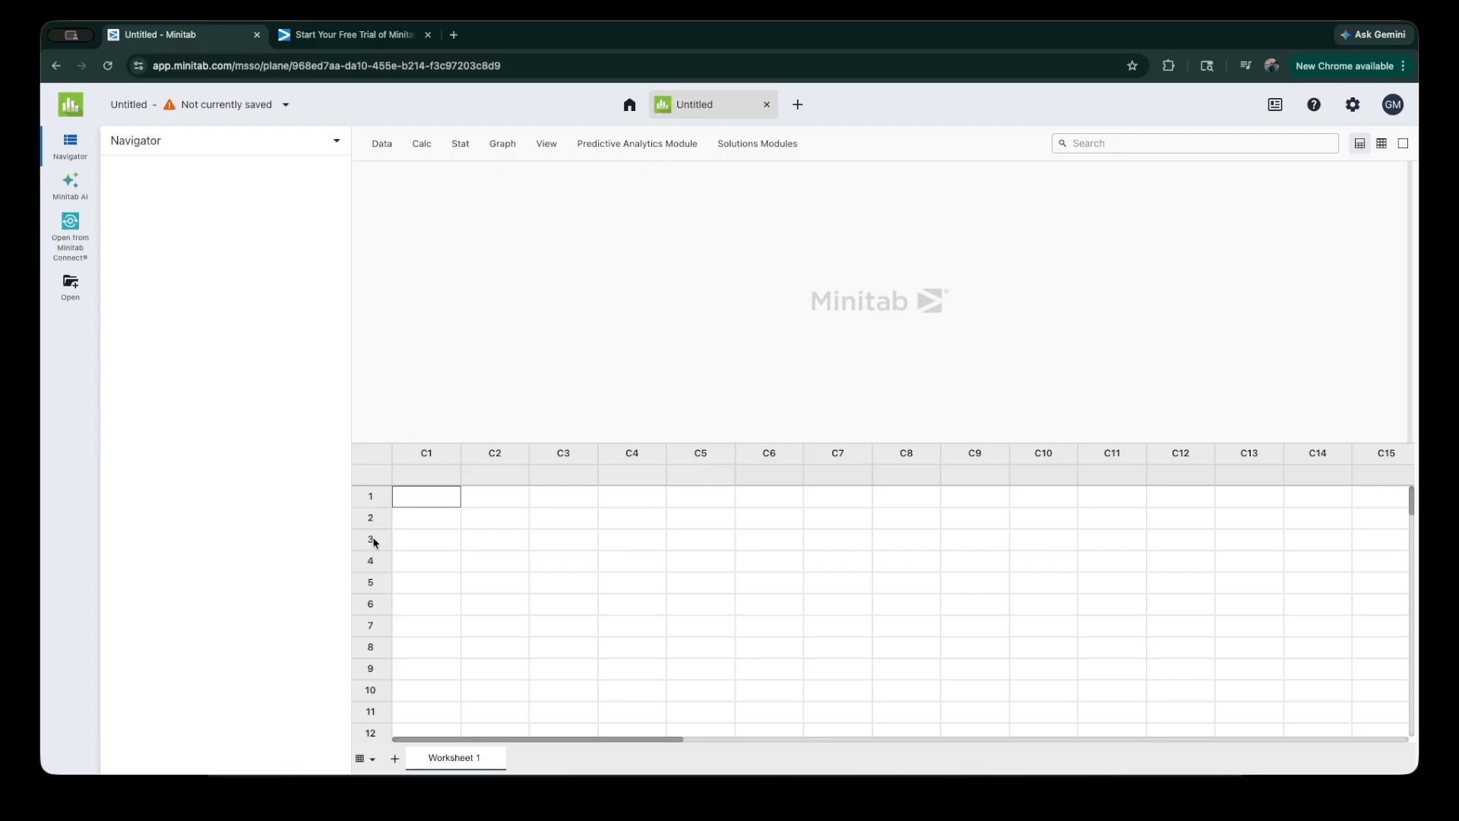
pyautogui.click(437, 480)
pyautogui.click(437, 499)
# Step: Open the local file HealthExam.csv and bring it into the Clean and Transform view
pyautogui.click(71, 286)
pyautogui.click(280, 466)
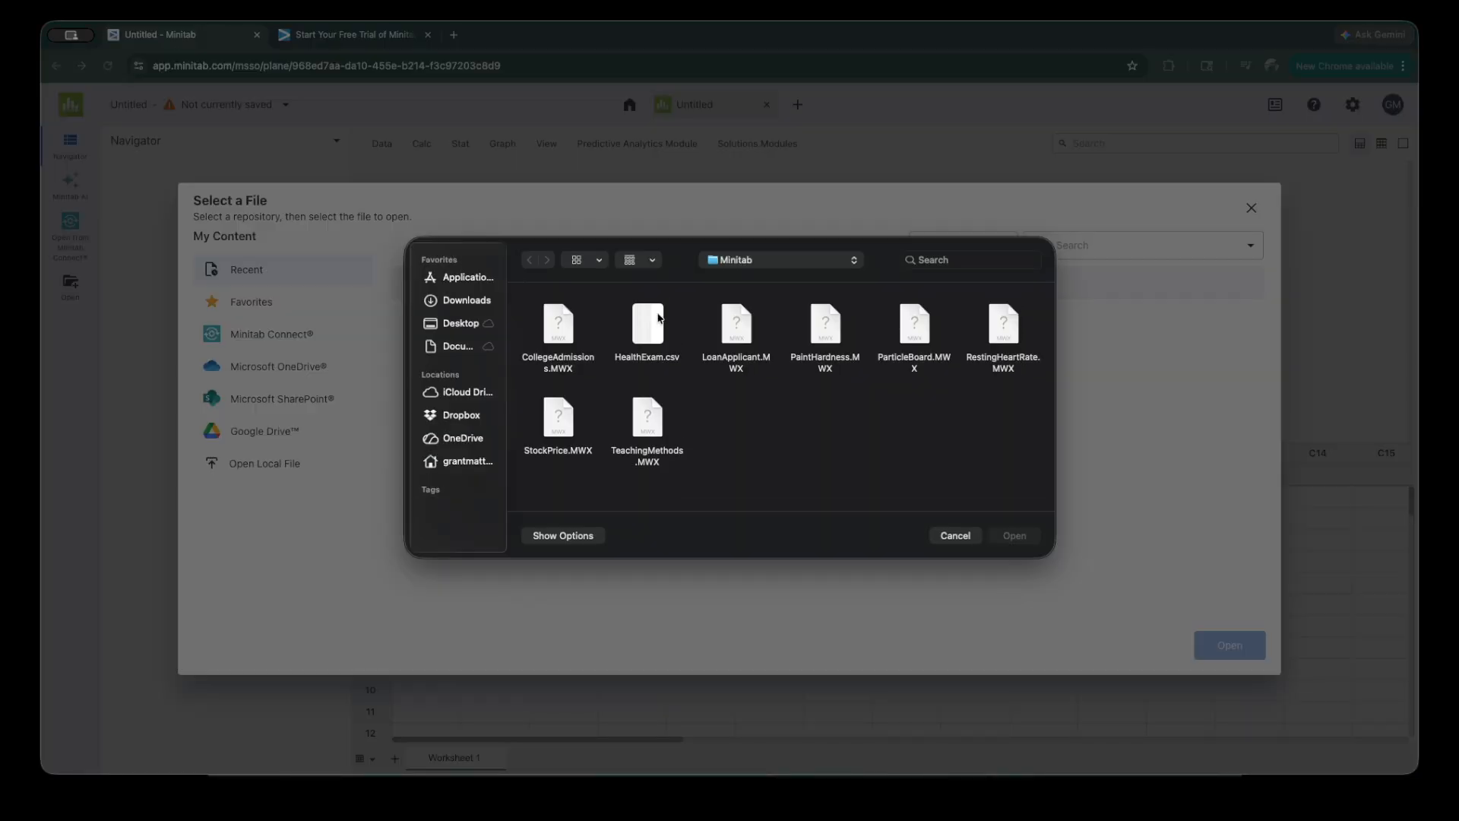
pyautogui.doubleClick(647, 326)
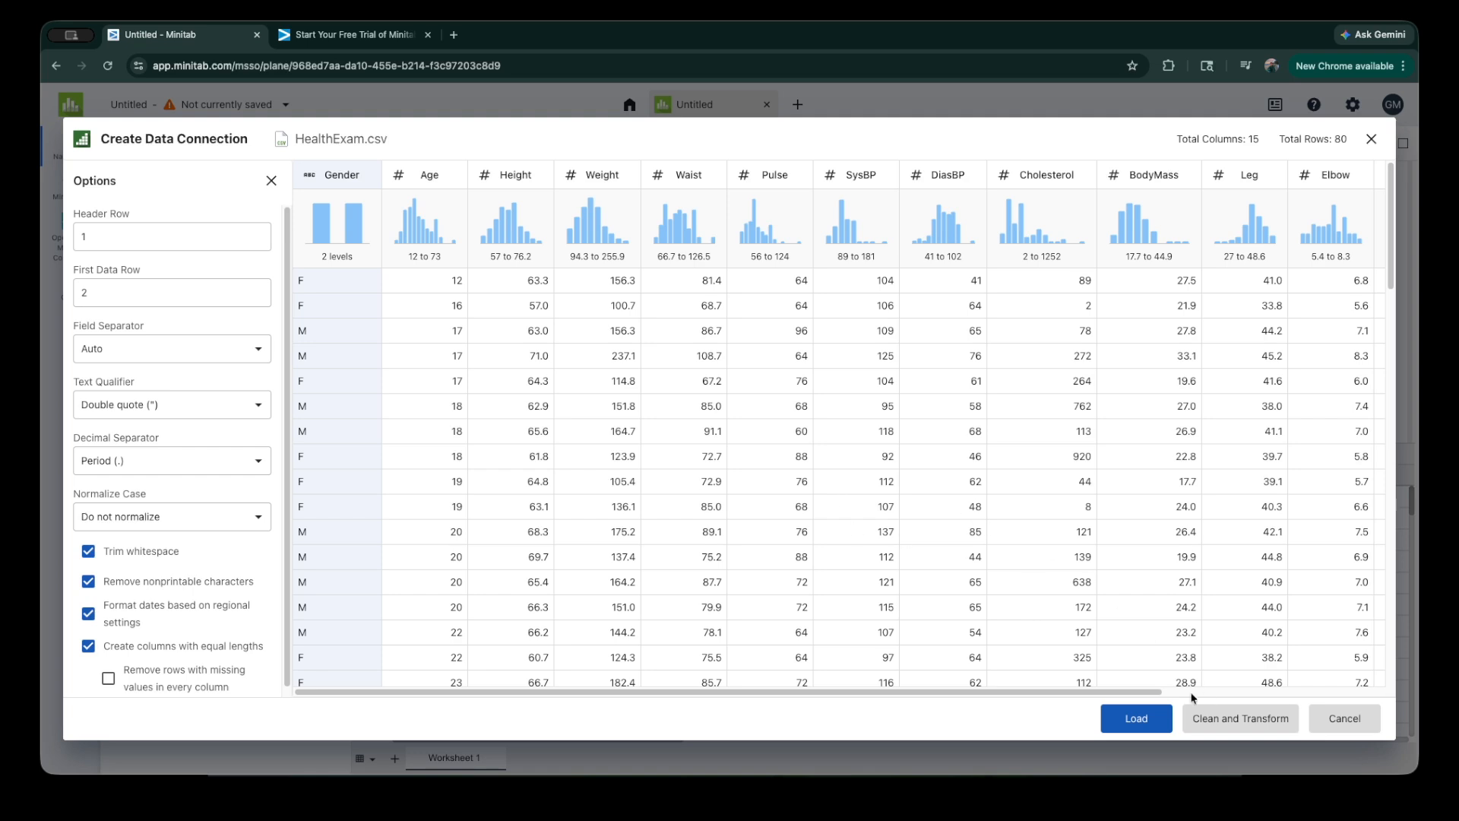
pyautogui.click(1236, 728)
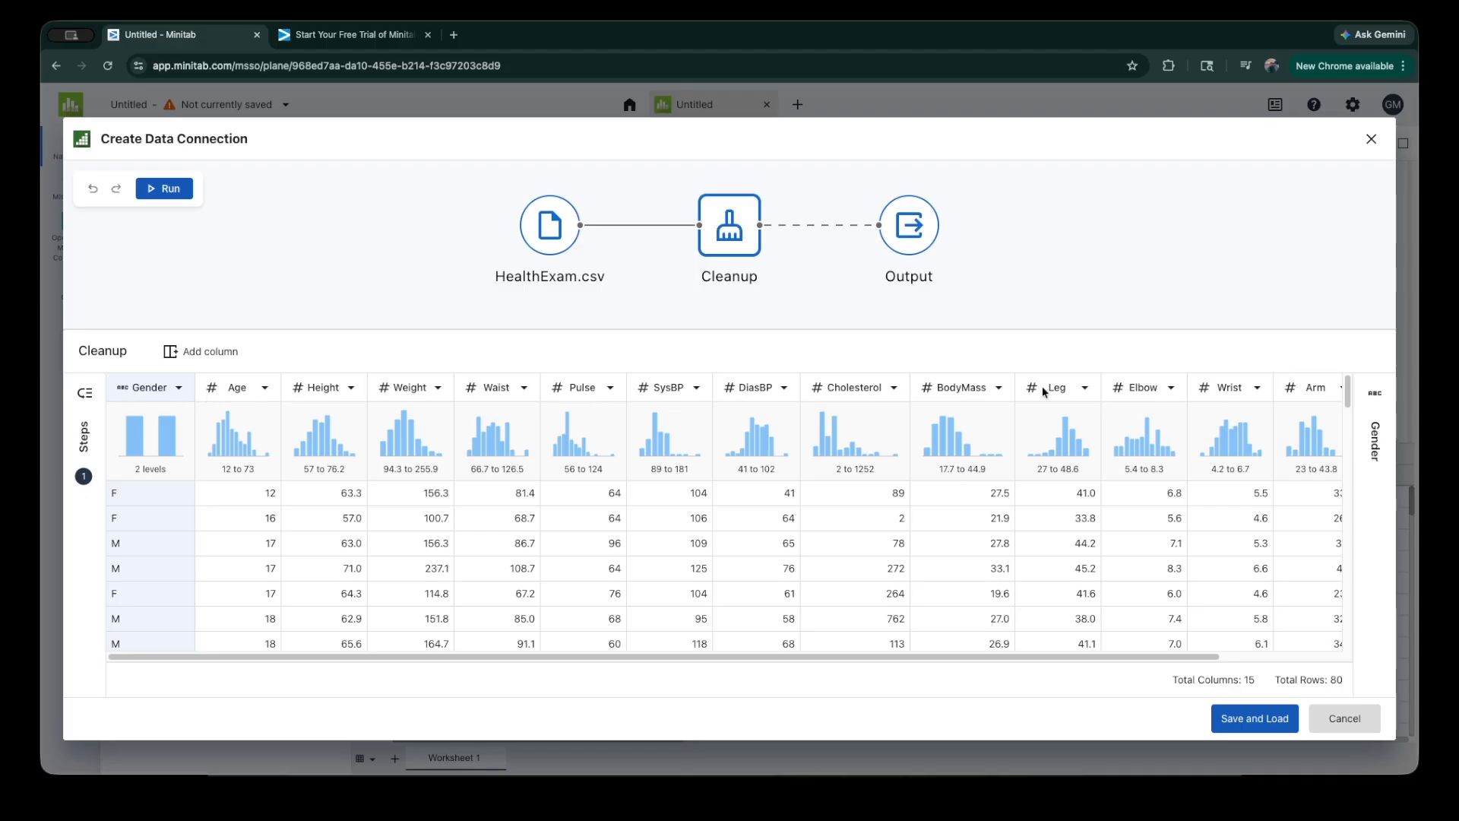
# Step: Filter the rows to include only those where Gender equals F and check the filtered data
pyautogui.click(178, 389)
pyautogui.click(157, 499)
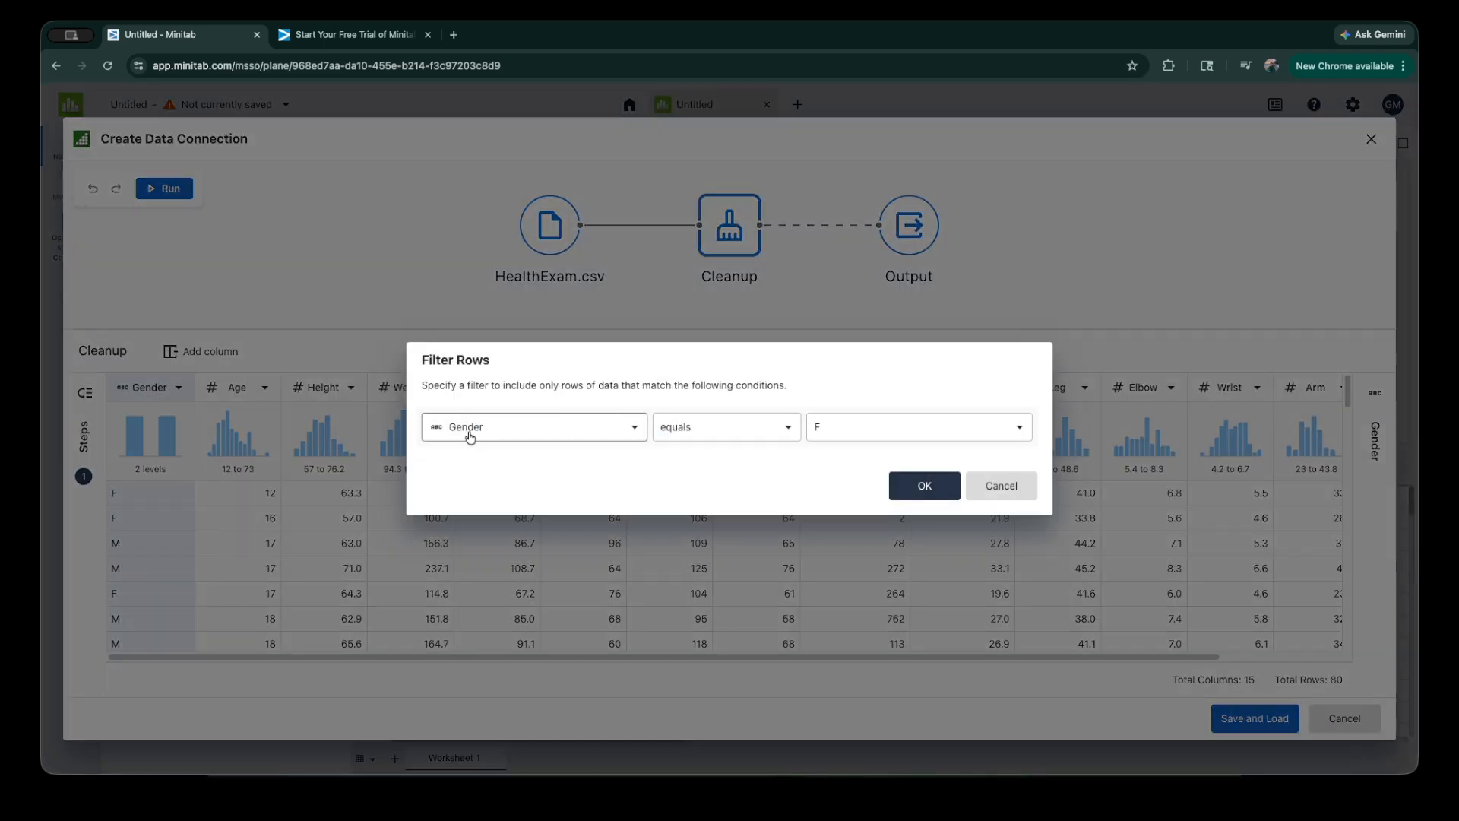
pyautogui.click(927, 492)
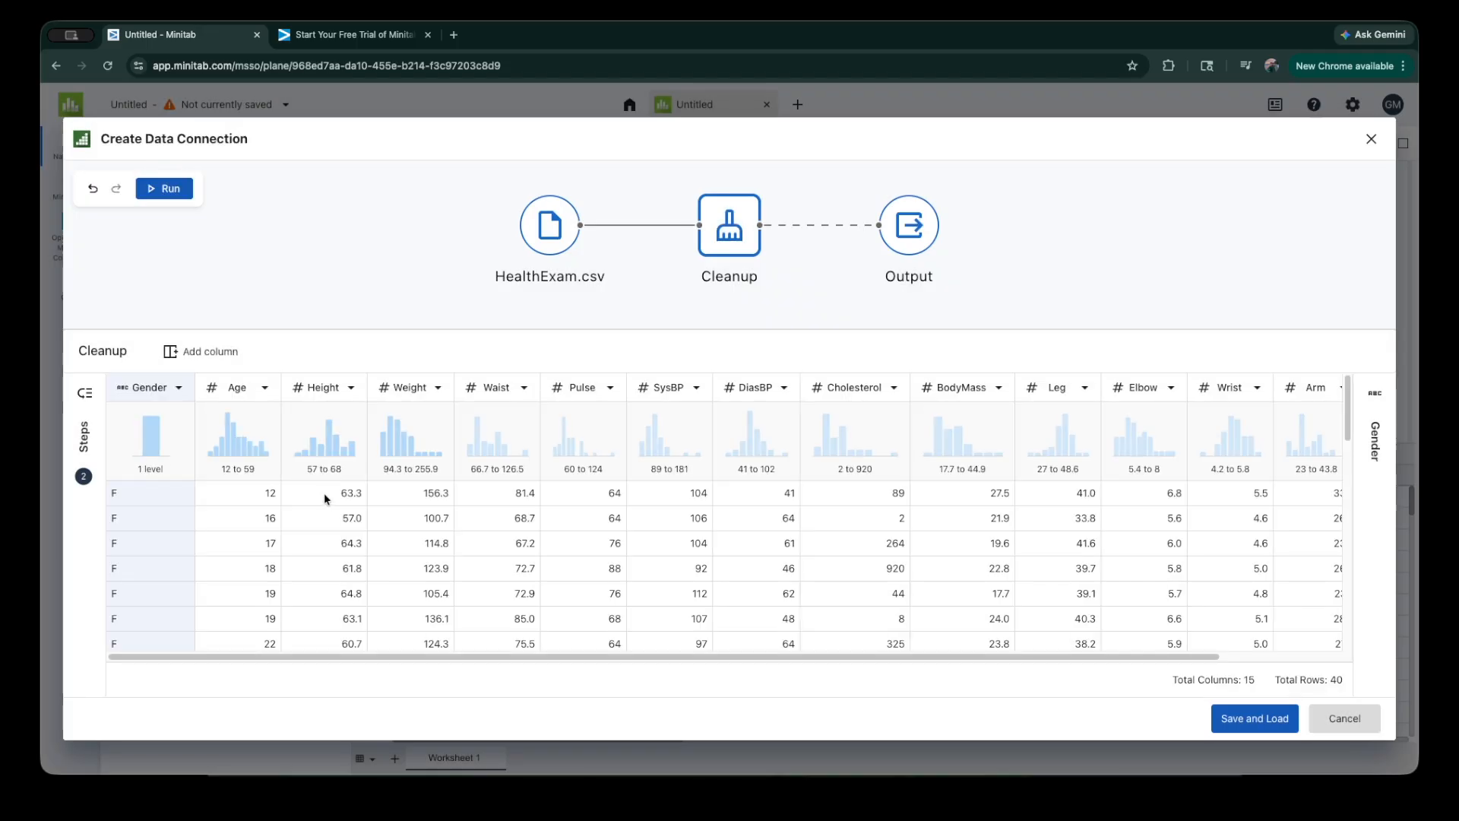
pyautogui.scroll(-1, 244, 544)
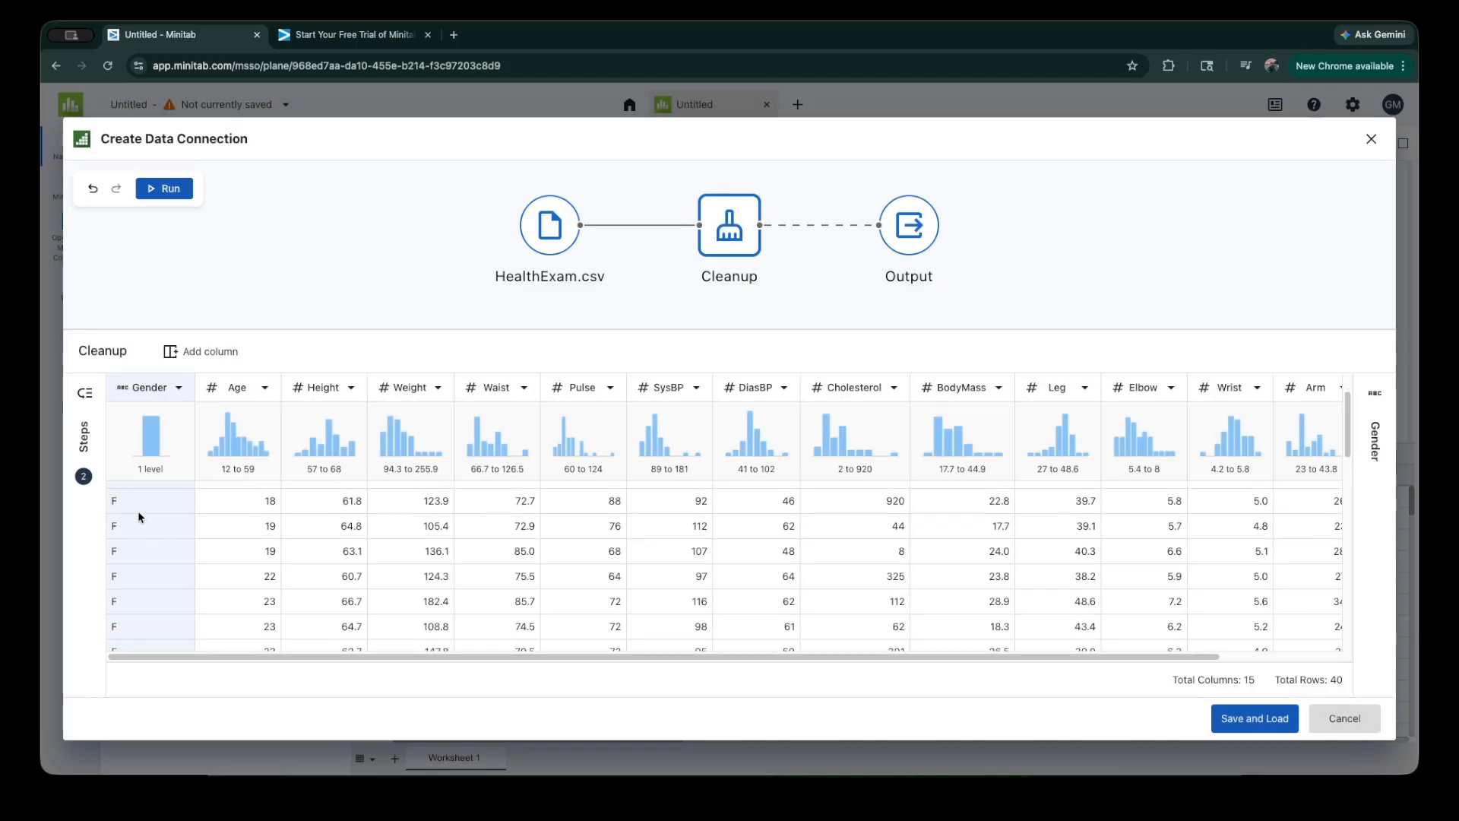
pyautogui.scroll(-1, 273, 524)
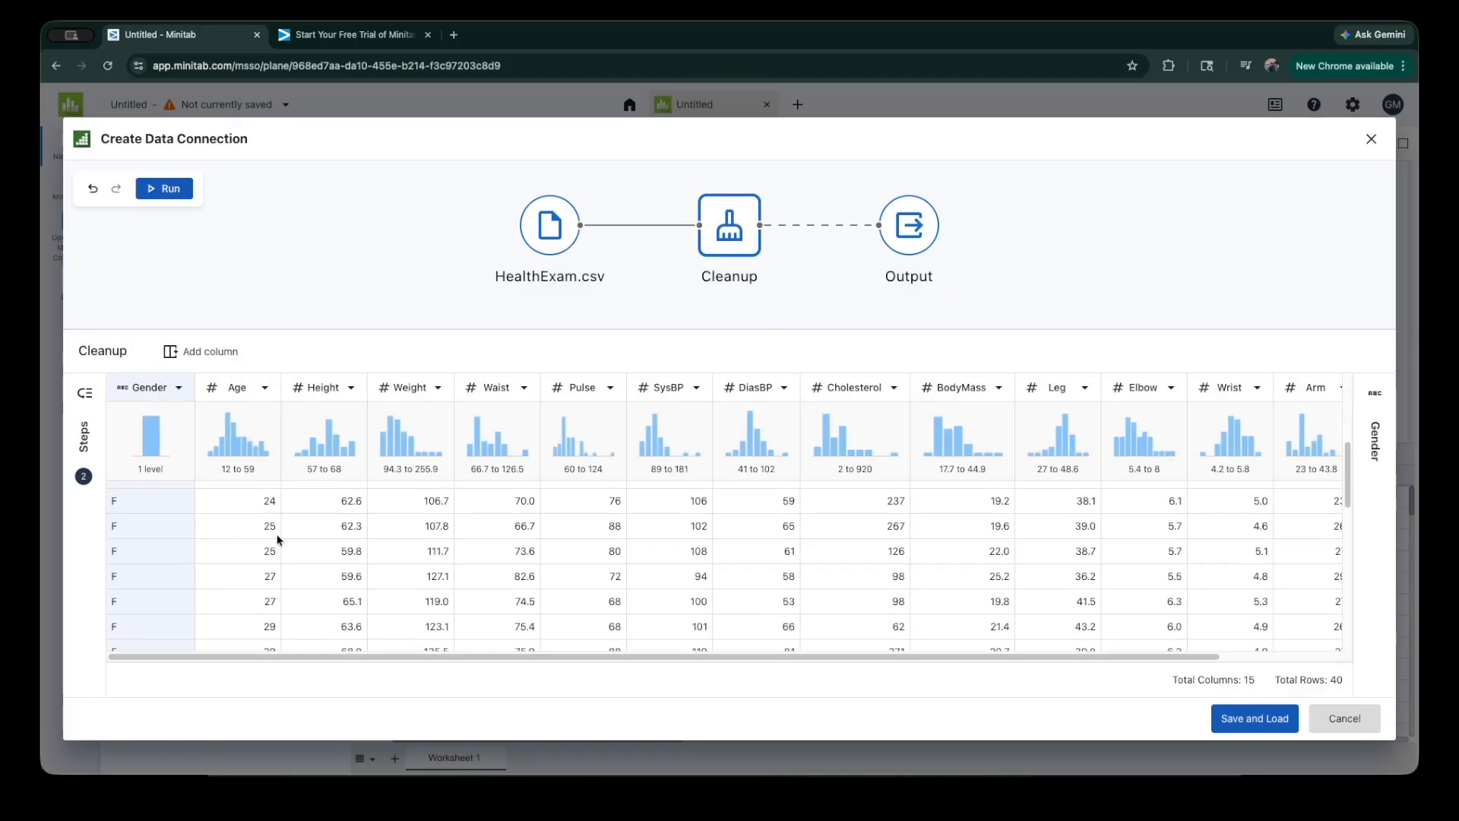
pyautogui.scroll(3, 270, 487)
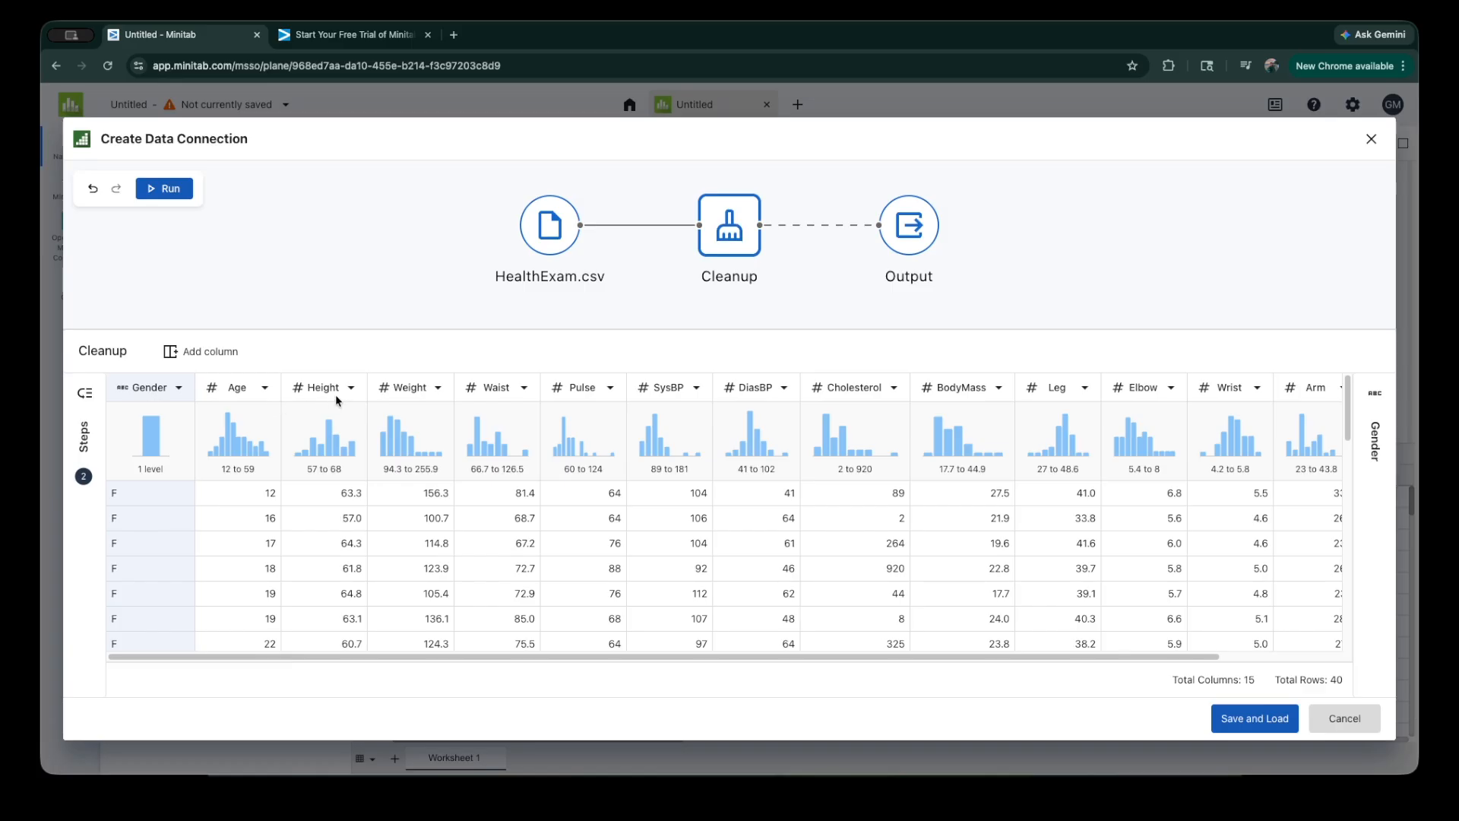
# Step: Sort the data by Age in descending order and look through the sorted rows
pyautogui.click(264, 387)
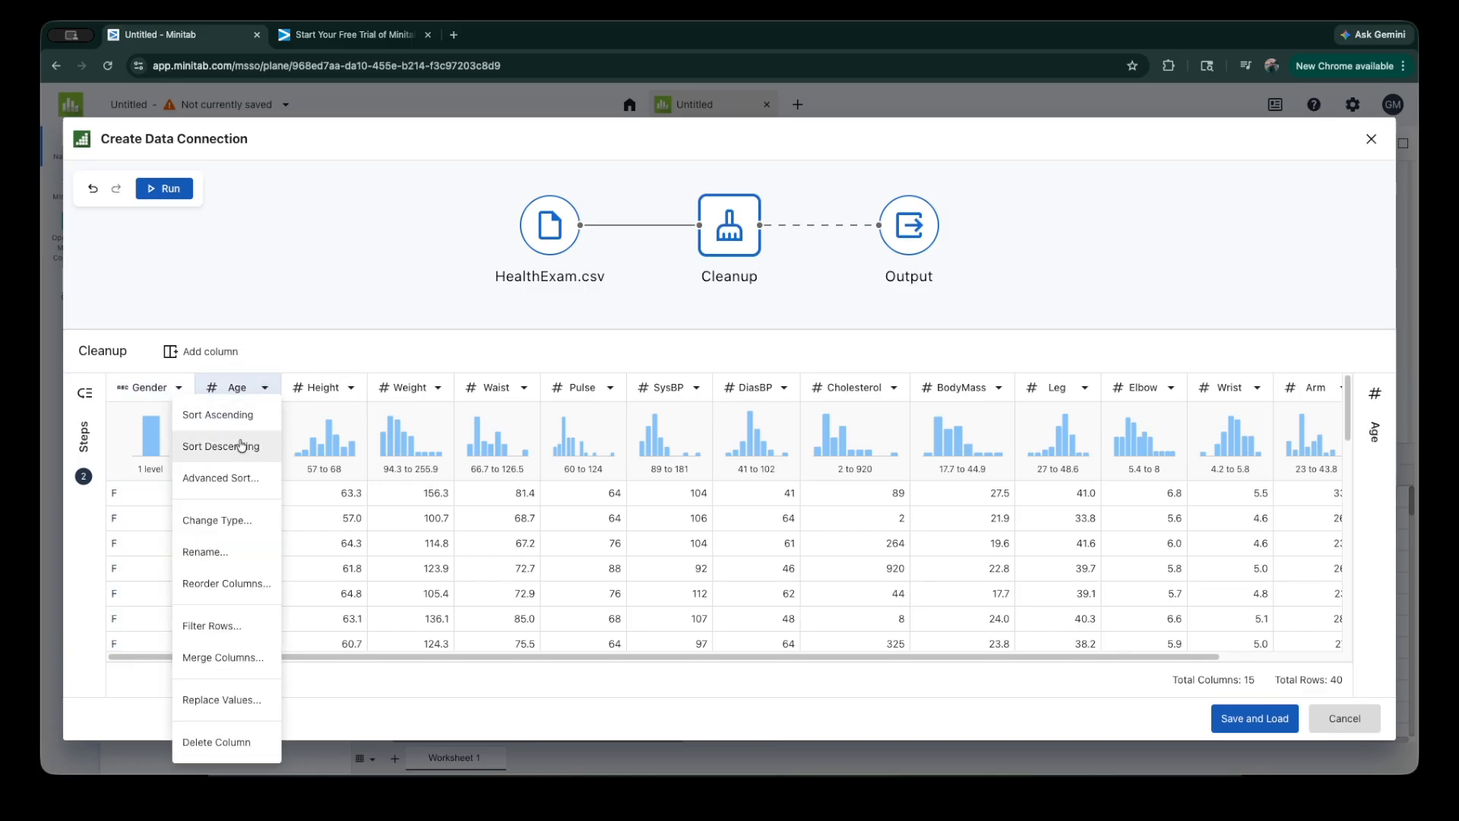
pyautogui.click(241, 441)
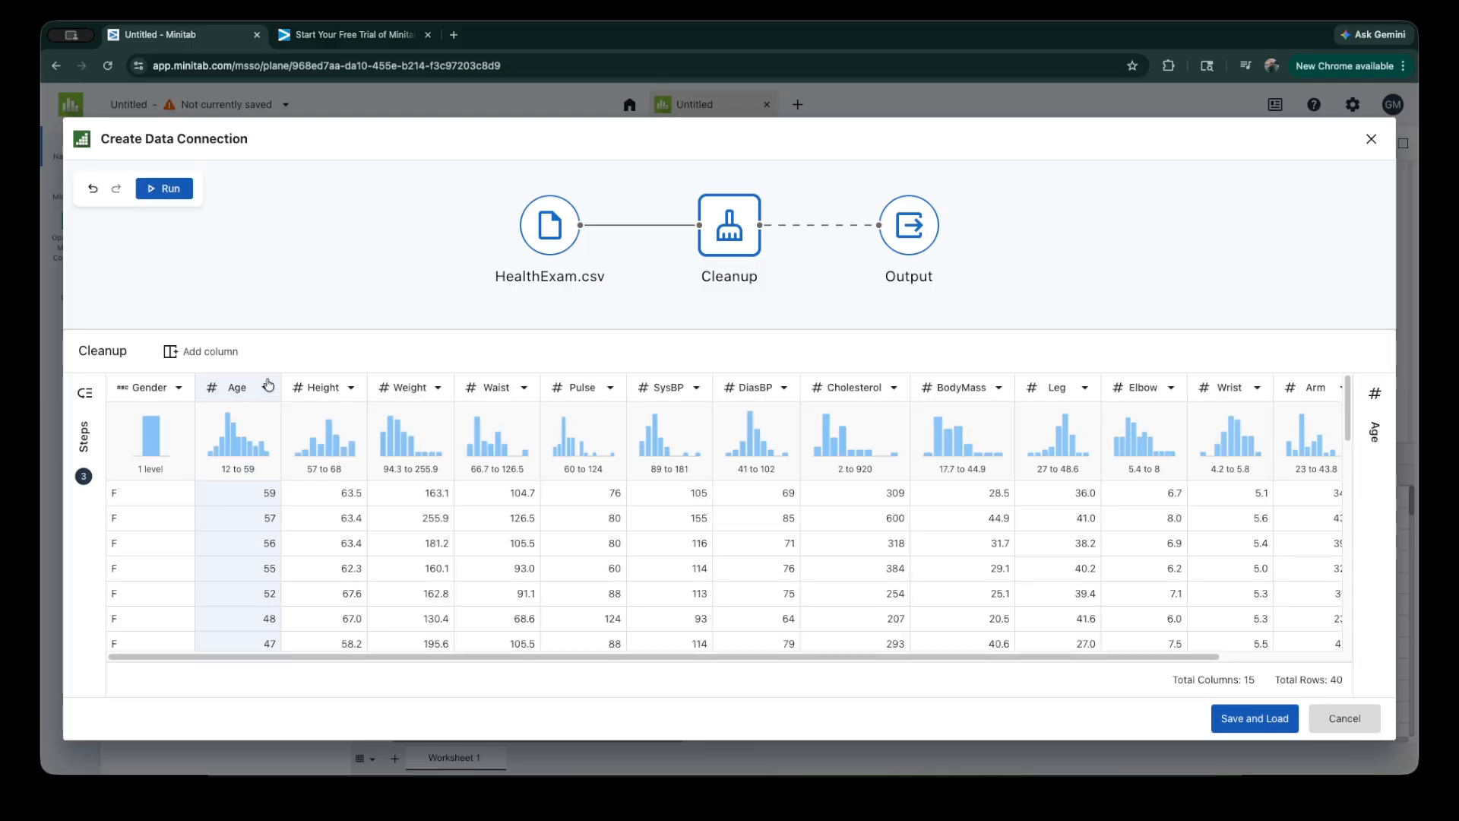
pyautogui.click(260, 389)
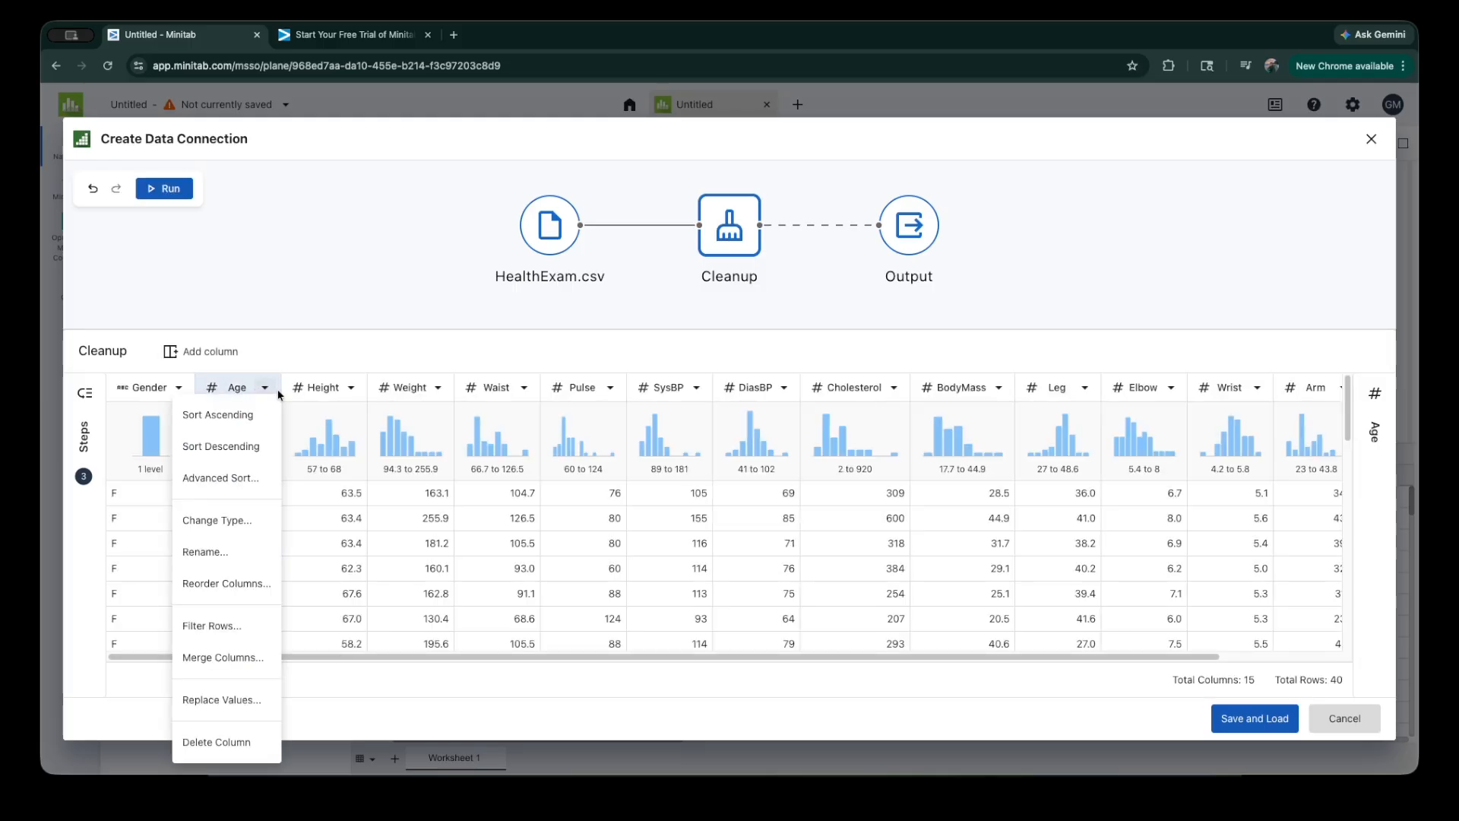
pyautogui.click(308, 363)
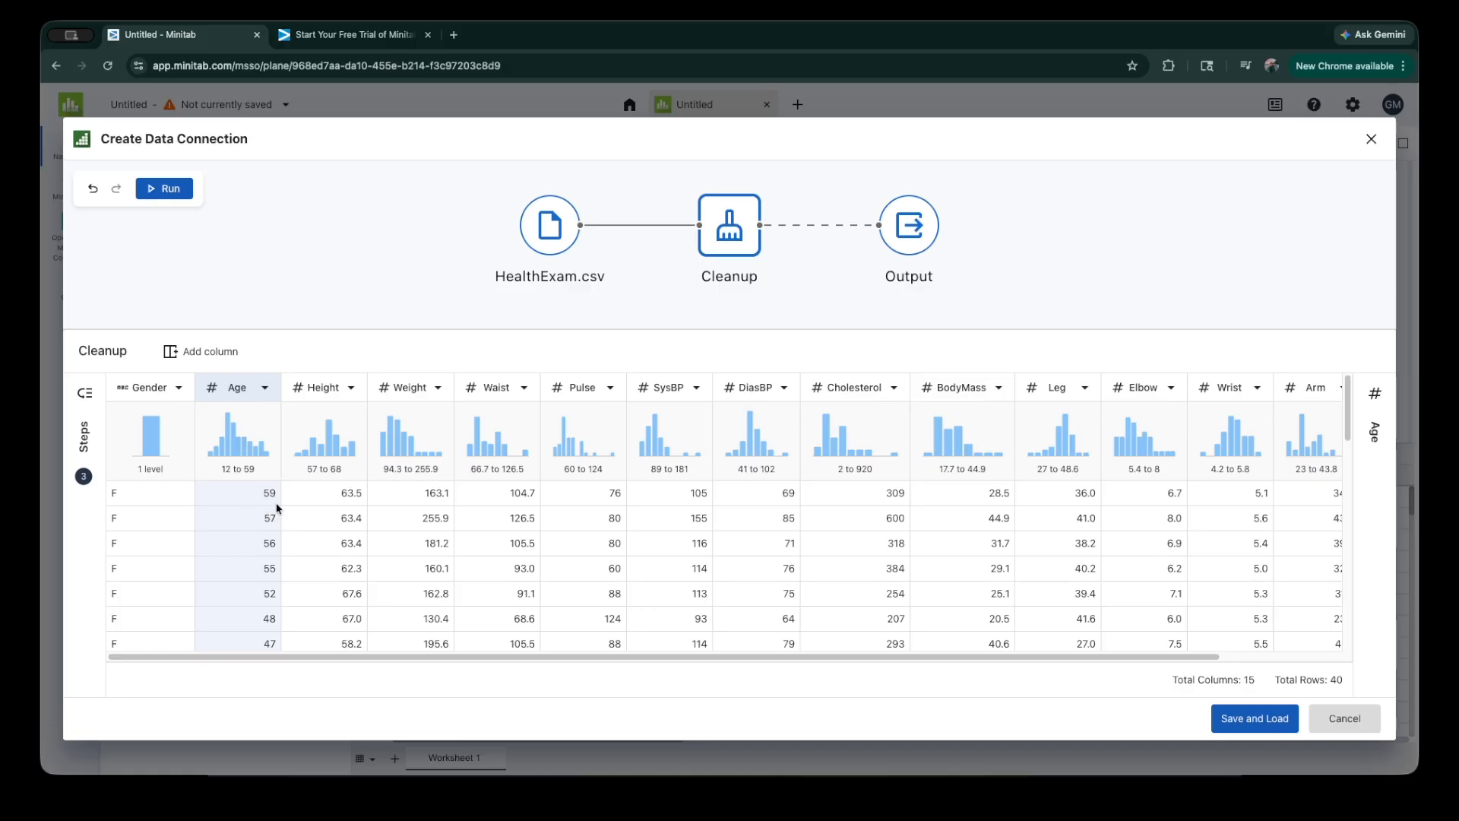
pyautogui.scroll(-5, 277, 504)
pyautogui.scroll(5, 277, 504)
# Step: Delete the Age sort and the Gender filter from the list of cleanup steps
pyautogui.click(86, 393)
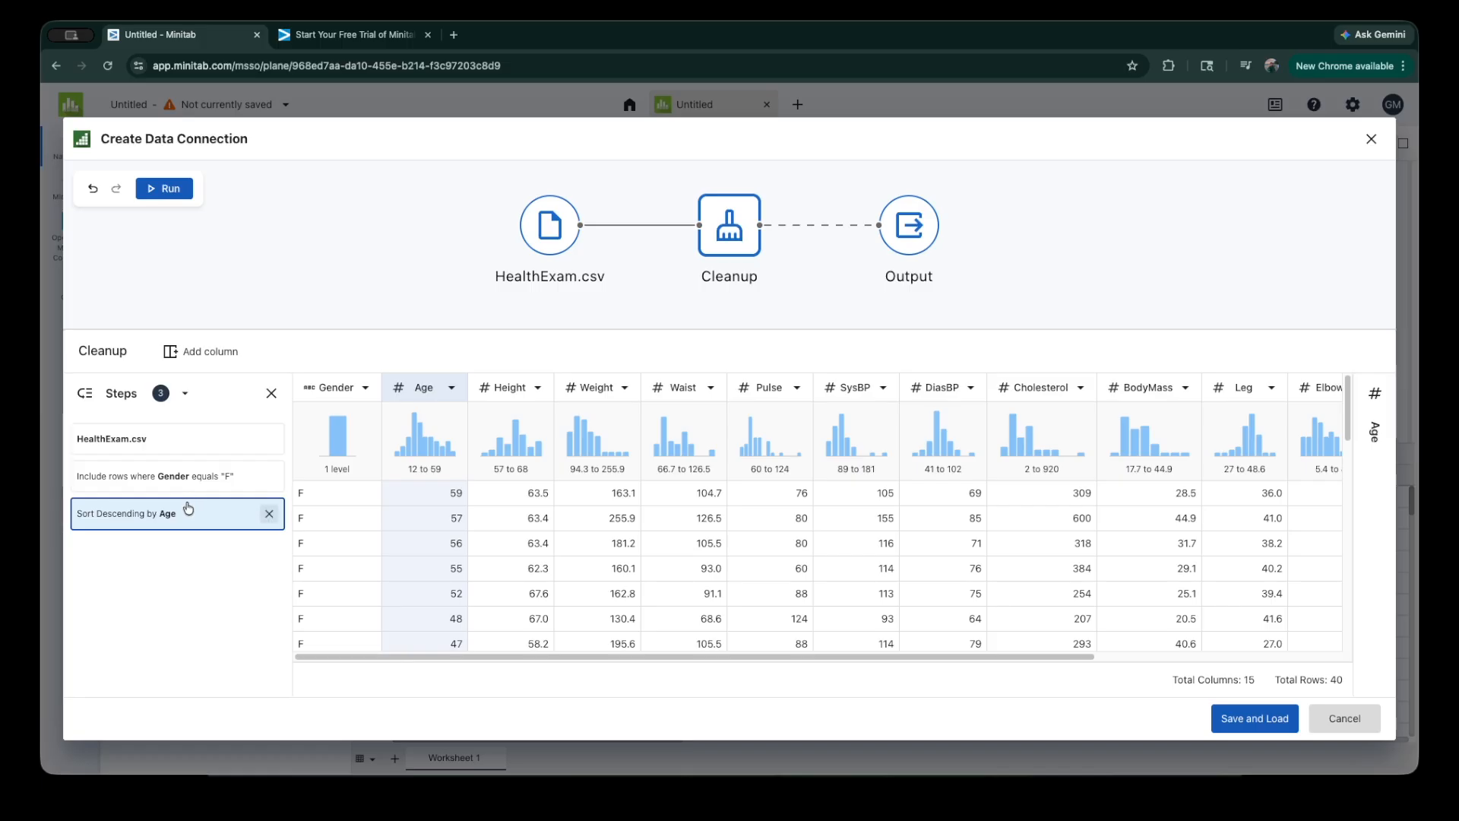
pyautogui.click(269, 515)
pyautogui.click(269, 478)
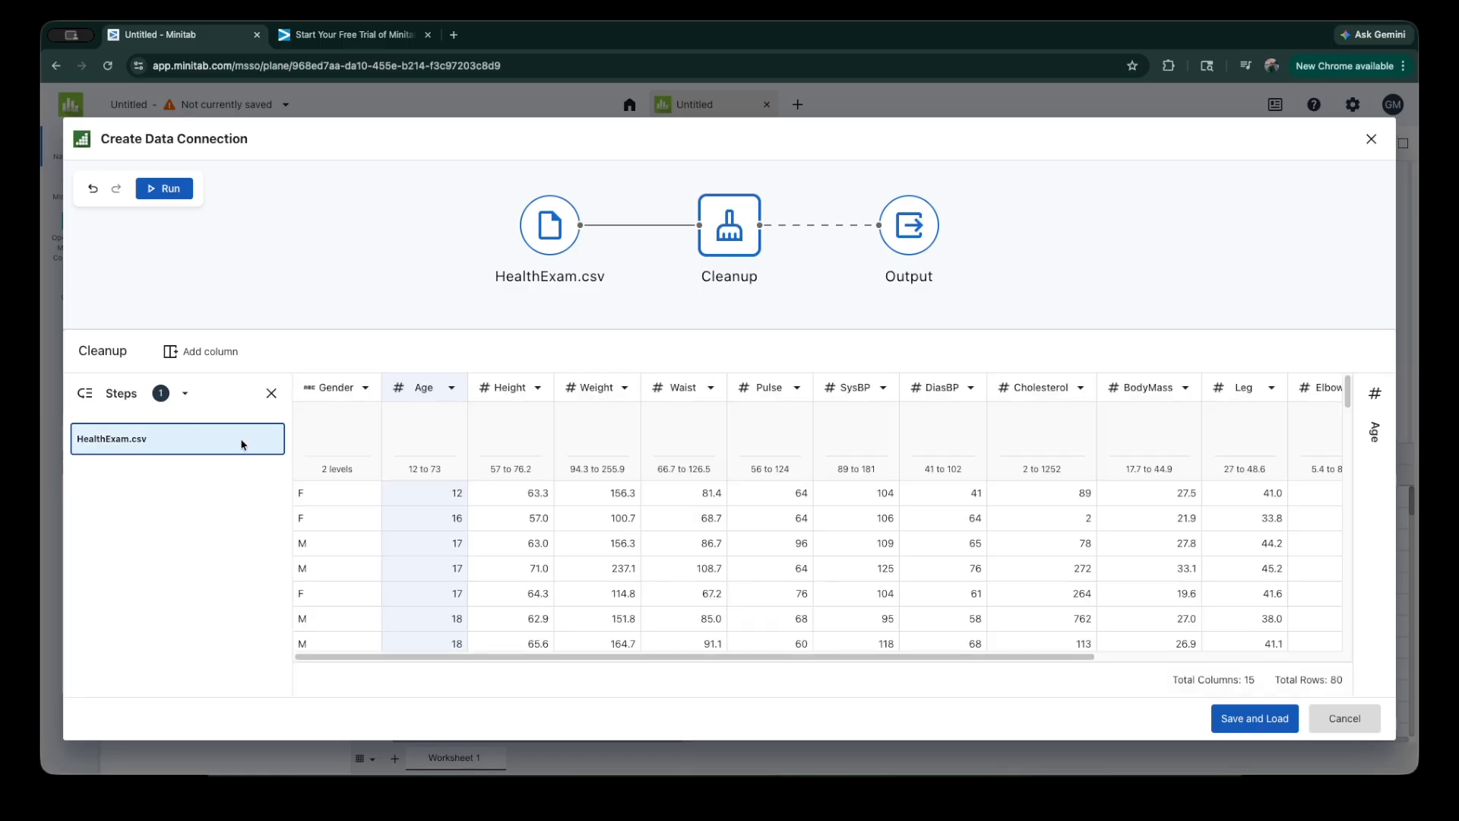
pyautogui.click(272, 393)
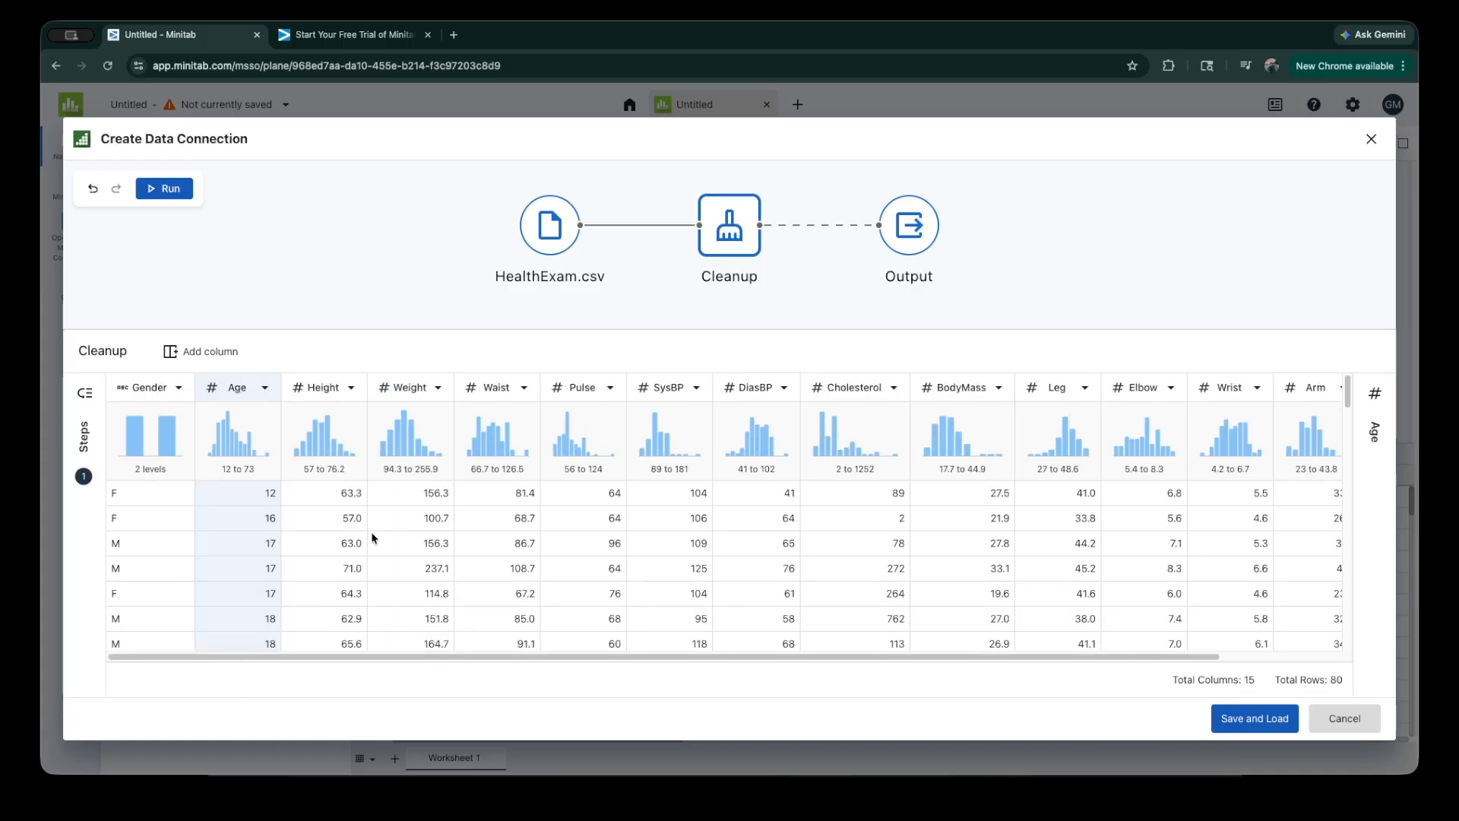
# Step: Save and load the HealthExam data into the worksheet, and try the data-only and output-only layouts before restoring the combined data and output layout
pyautogui.click(1255, 718)
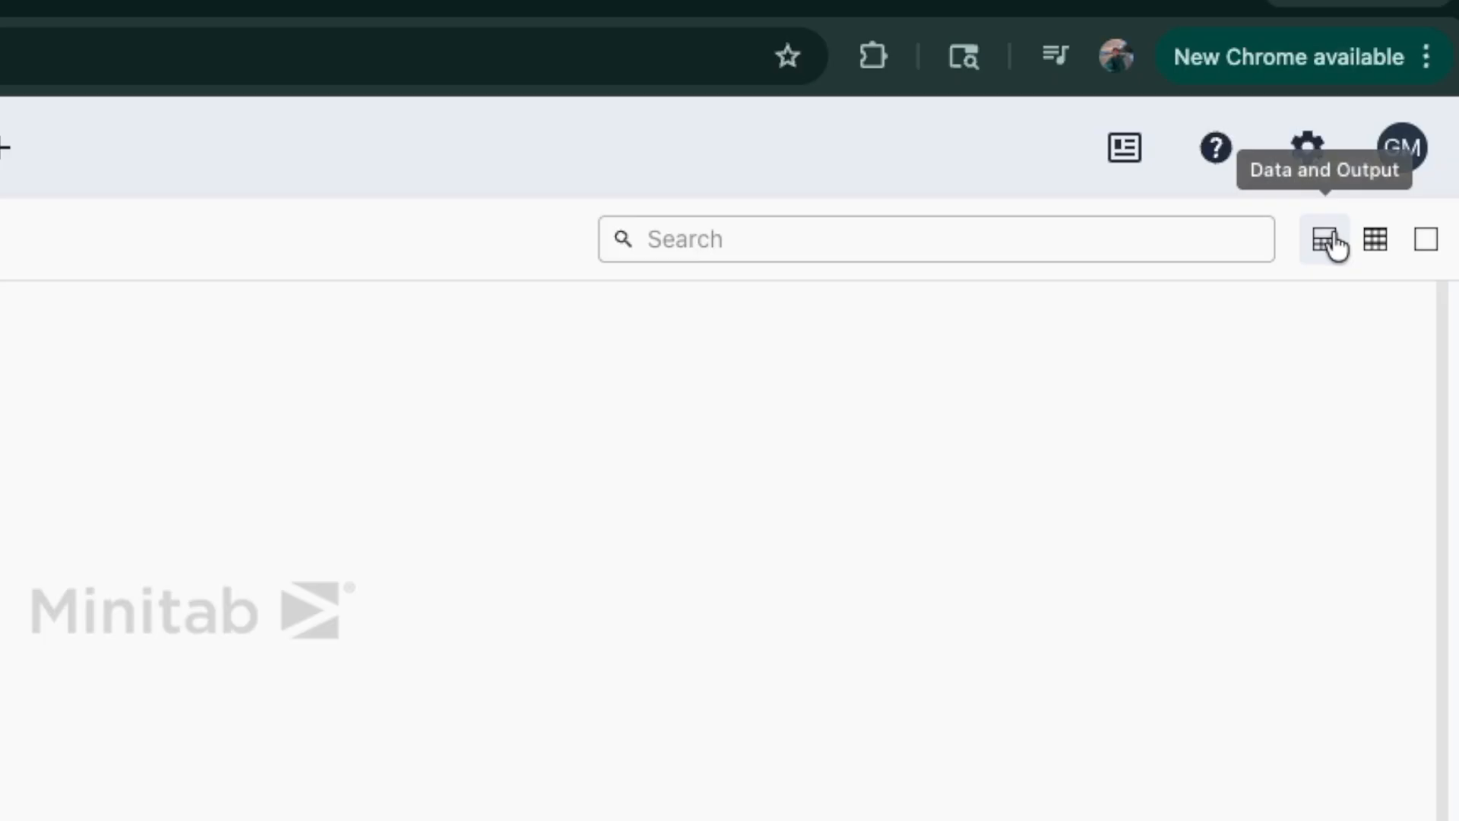
pyautogui.click(1377, 242)
pyautogui.click(1426, 241)
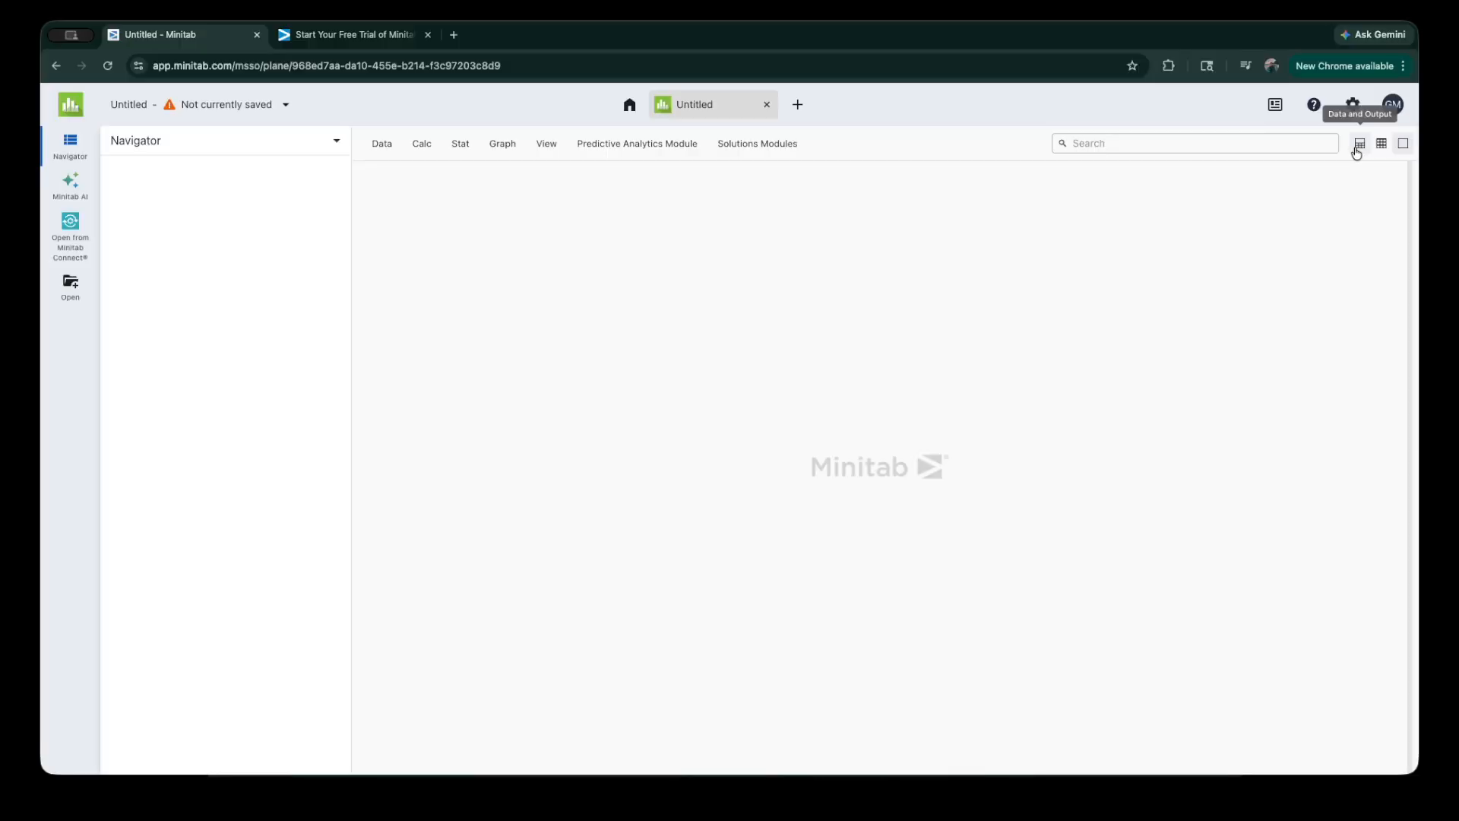
pyautogui.click(1312, 258)
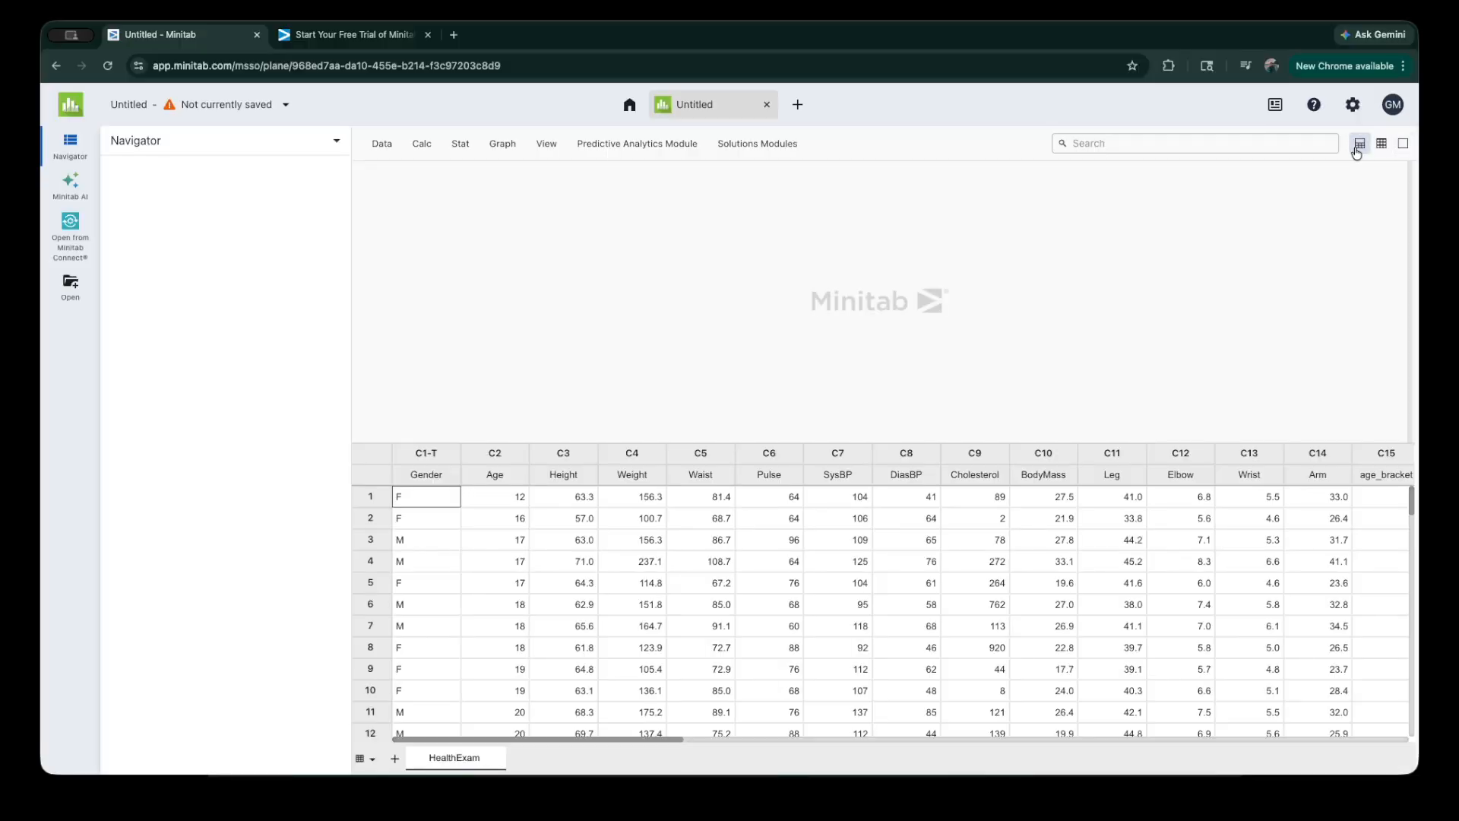
# Step: Set up a Recode to Text for the age_bracket column using the Recode individual values method
pyautogui.click(384, 145)
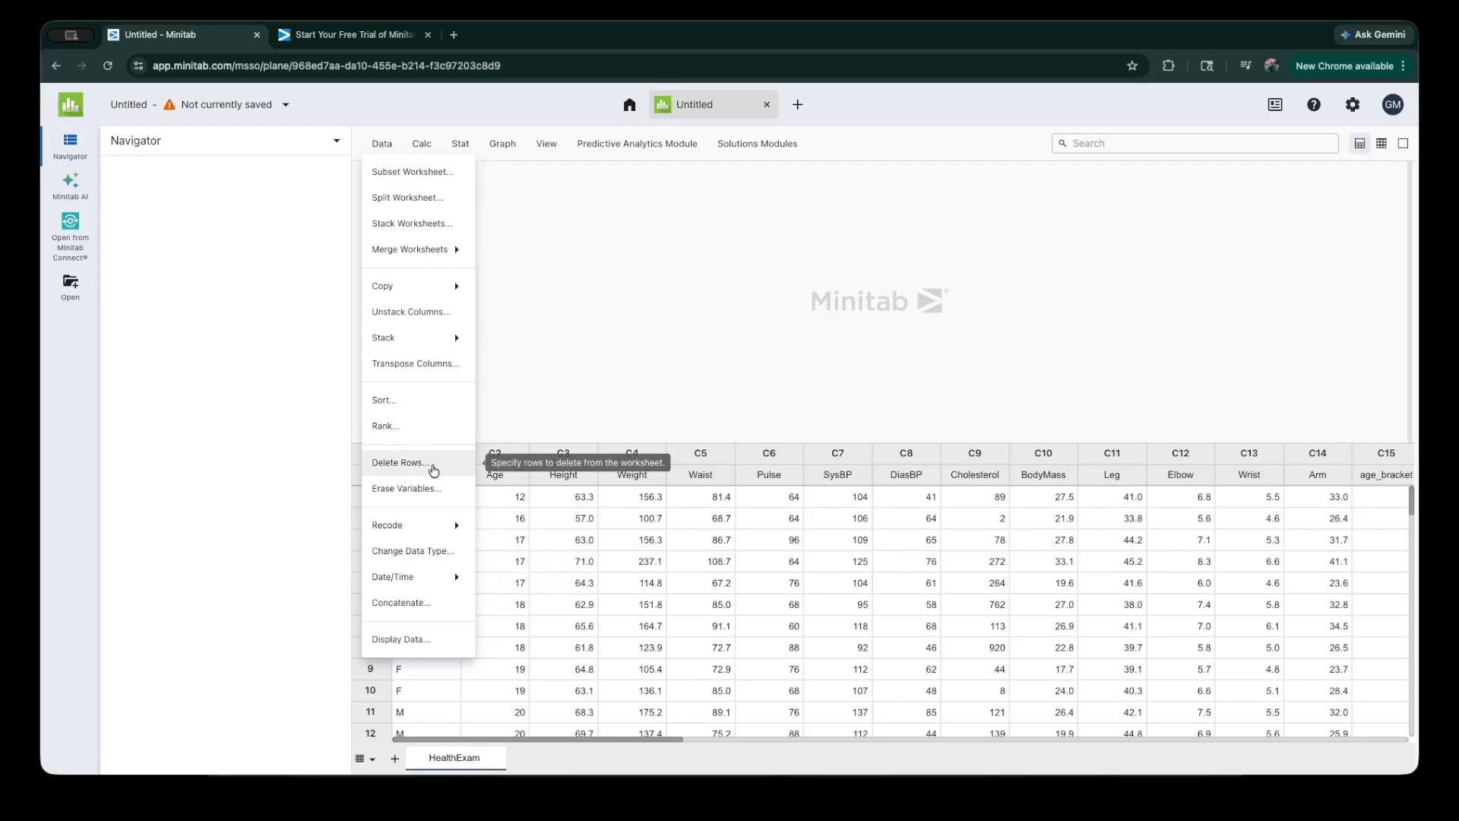
pyautogui.click(429, 532)
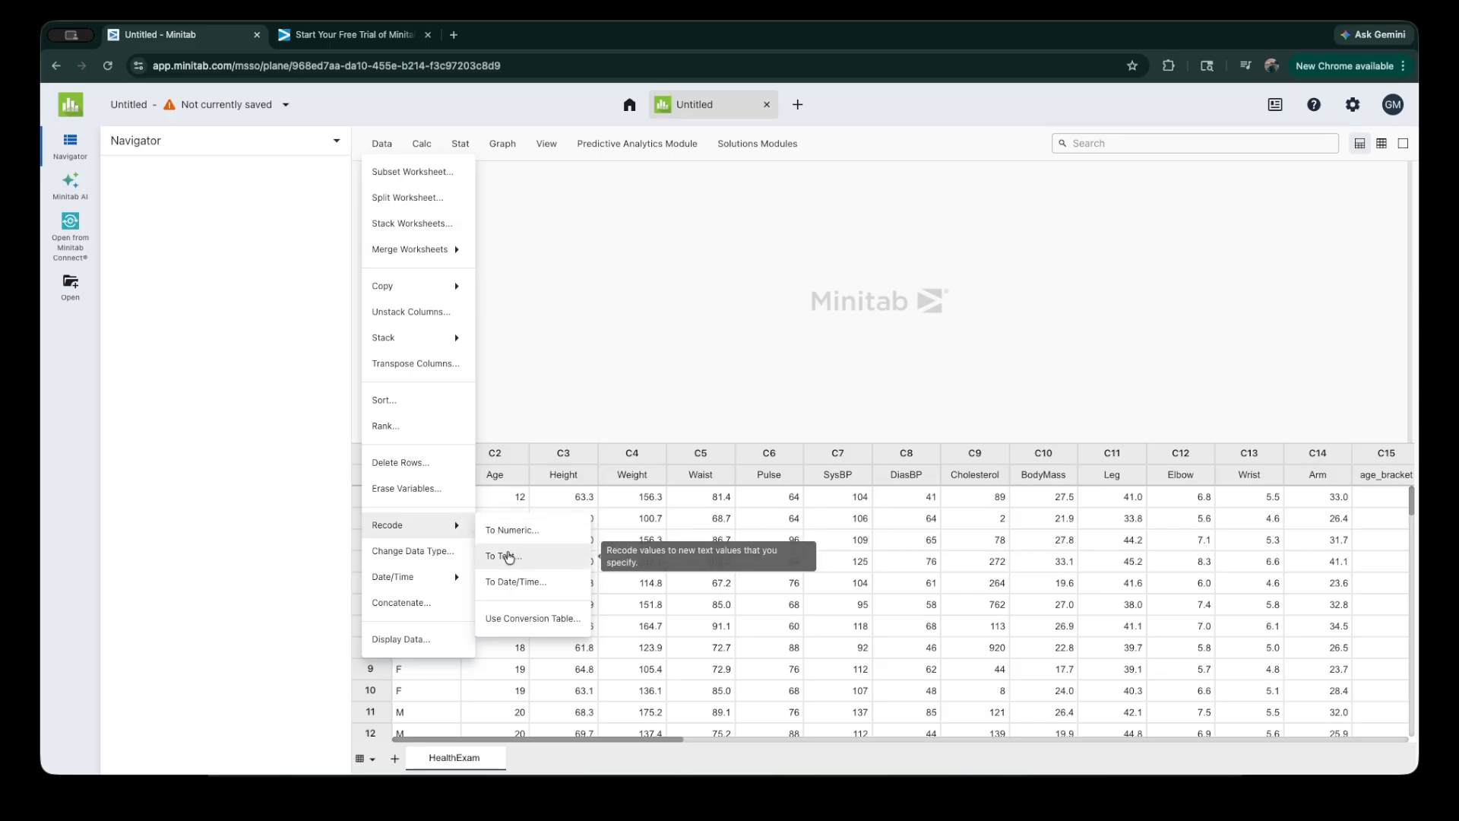
pyautogui.click(508, 556)
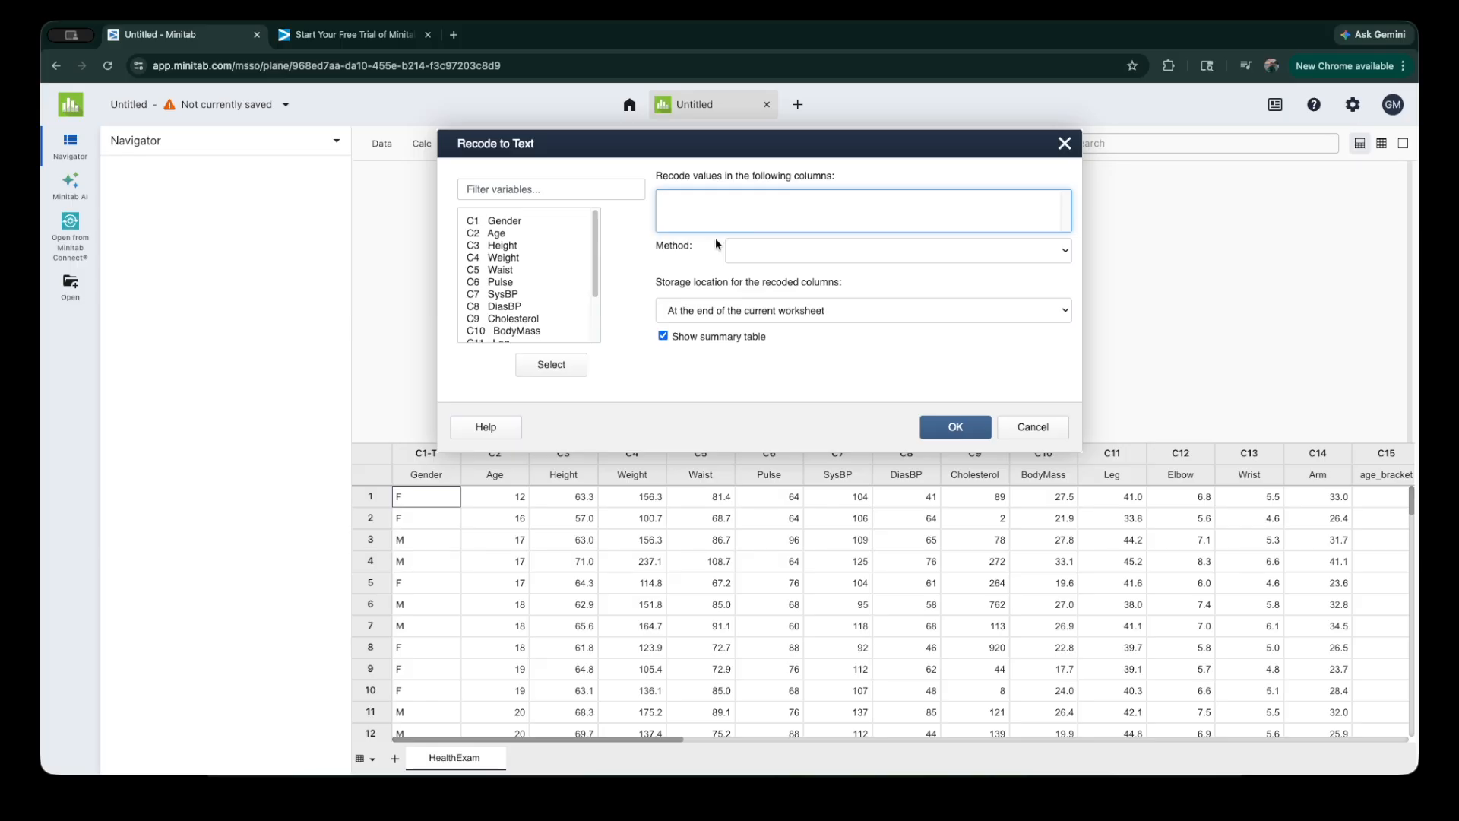
pyautogui.click(505, 294)
pyautogui.scroll(-1, 501, 296)
pyautogui.scroll(-1, 503, 300)
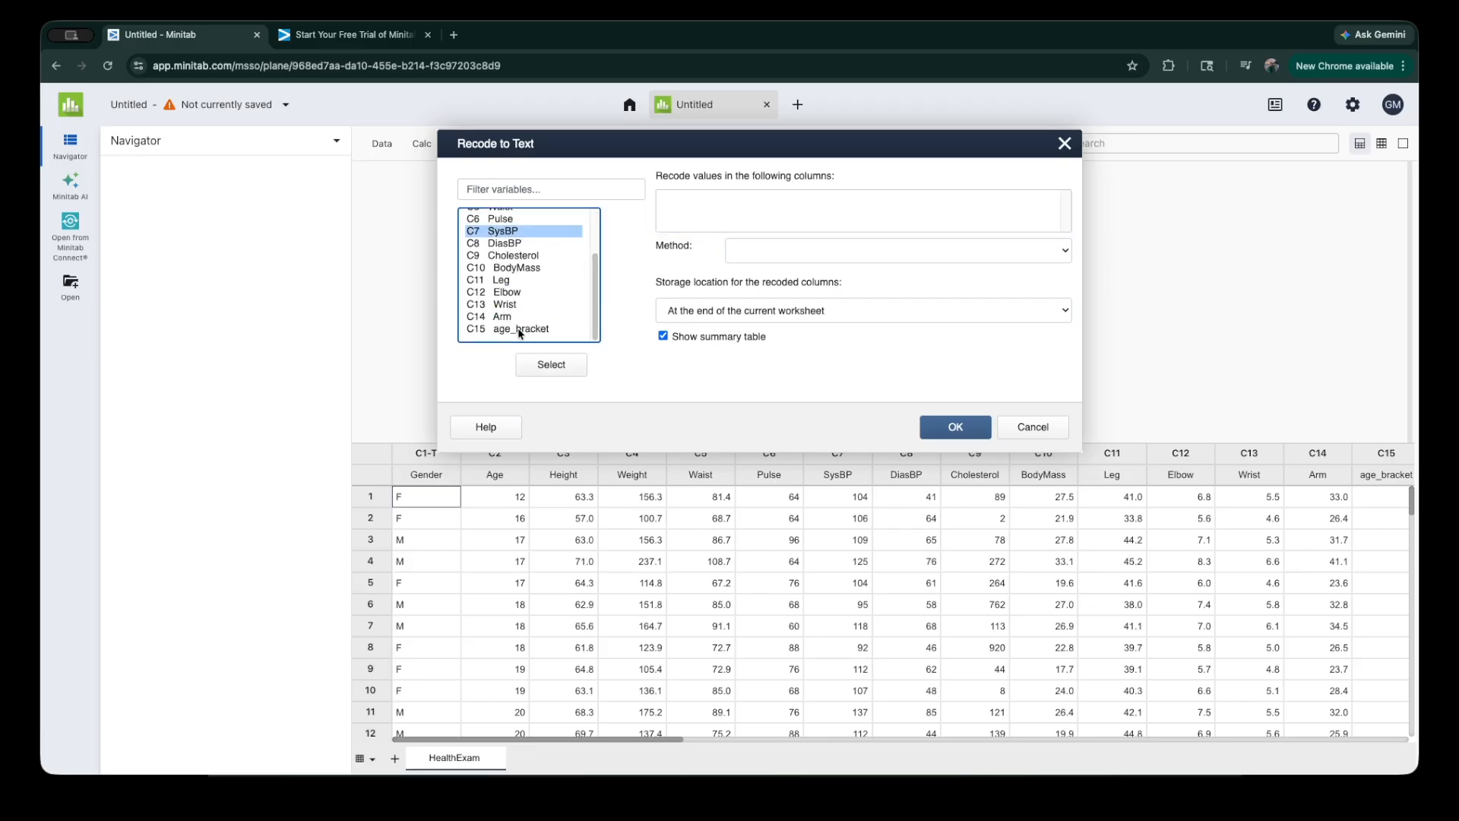
pyautogui.click(523, 330)
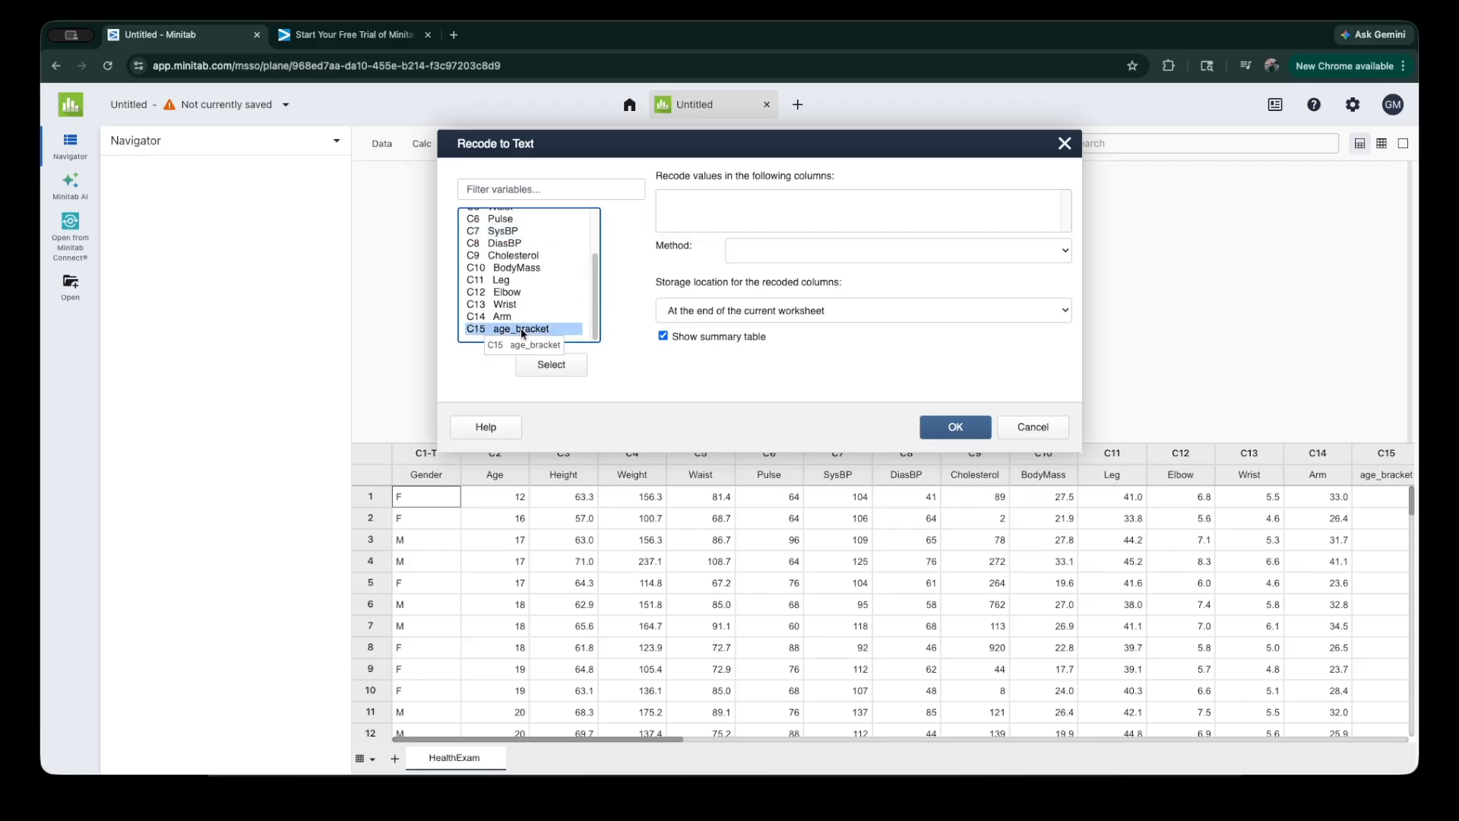
pyautogui.doubleClick(522, 328)
pyautogui.click(806, 269)
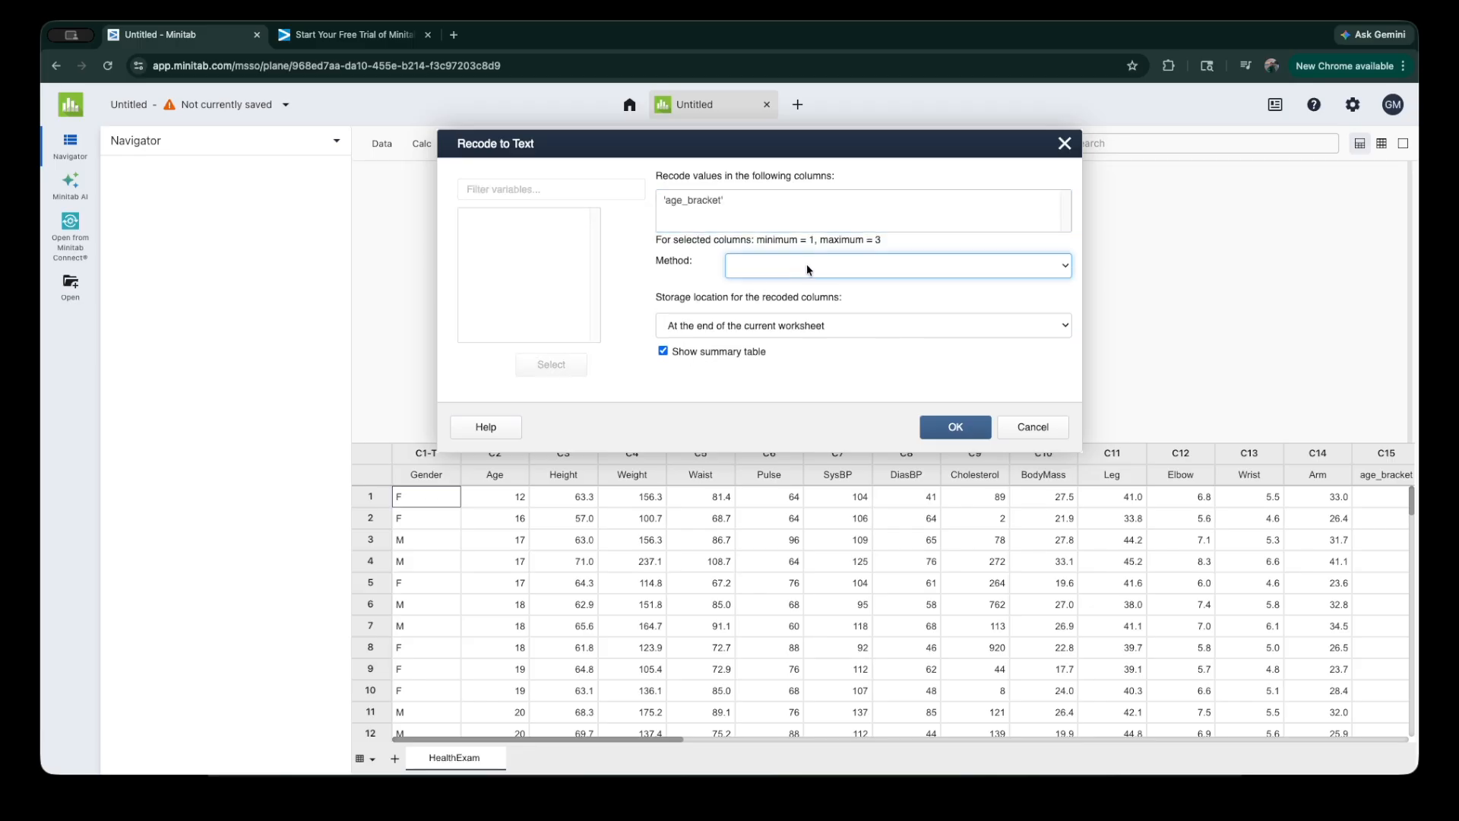
pyautogui.click(850, 304)
# Step: Recode age_bracket values 1, 2 and 3 as Young, Middle and Old, and run the recode
pyautogui.click(907, 318)
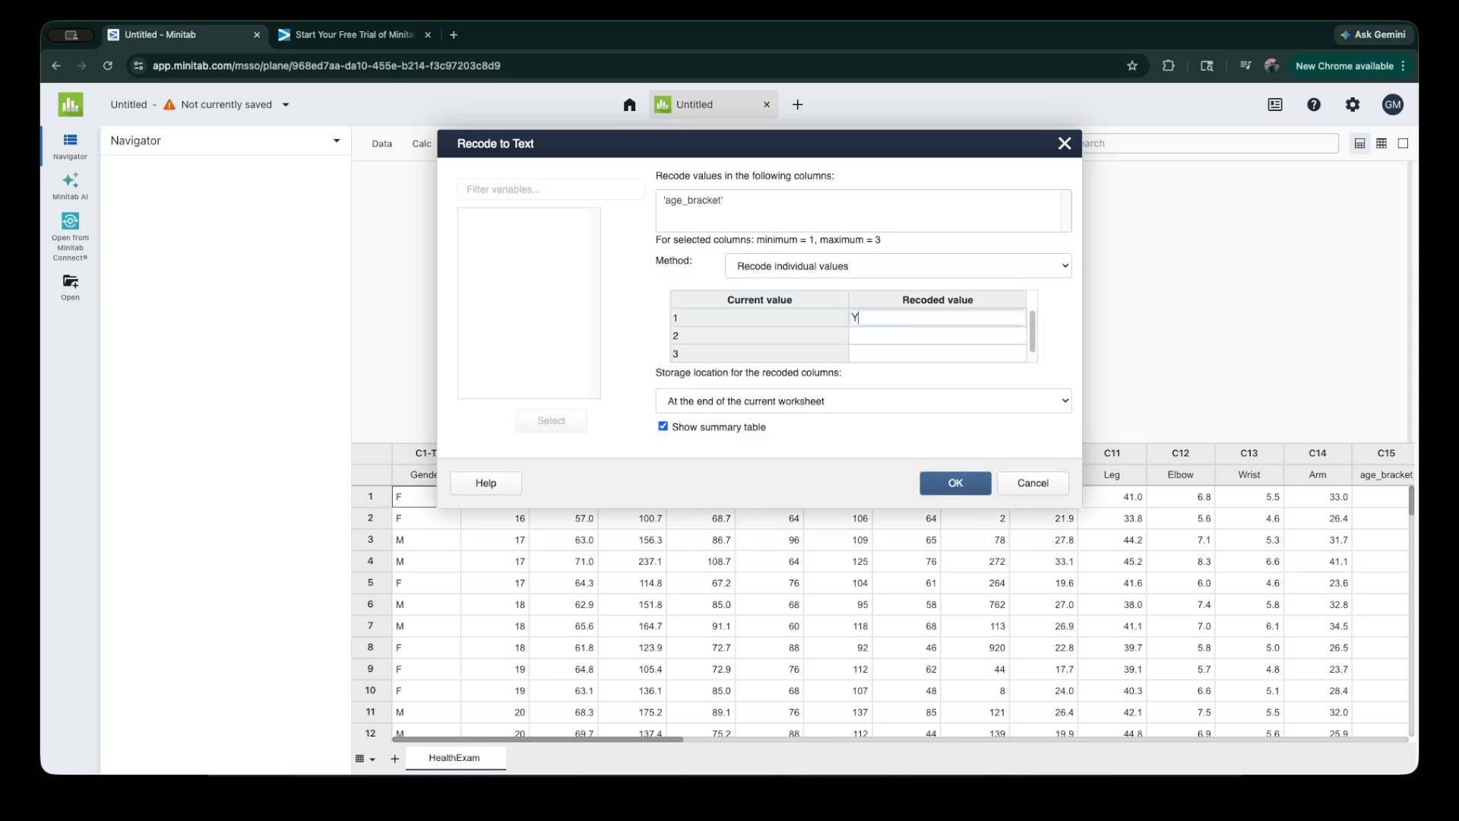
pyautogui.click(897, 335)
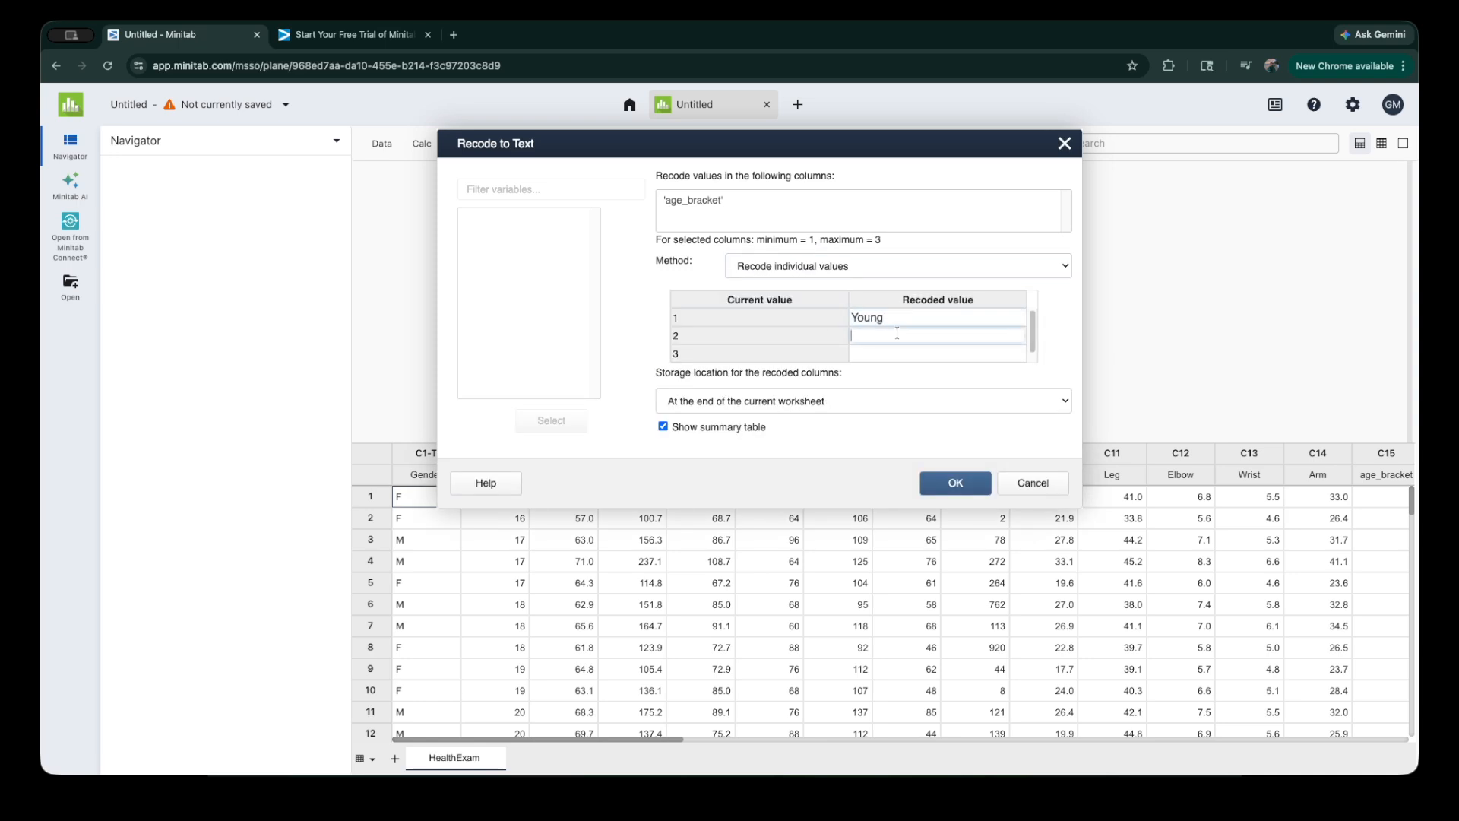
pyautogui.write('Middle')
pyautogui.click(897, 352)
pyautogui.write('Old')
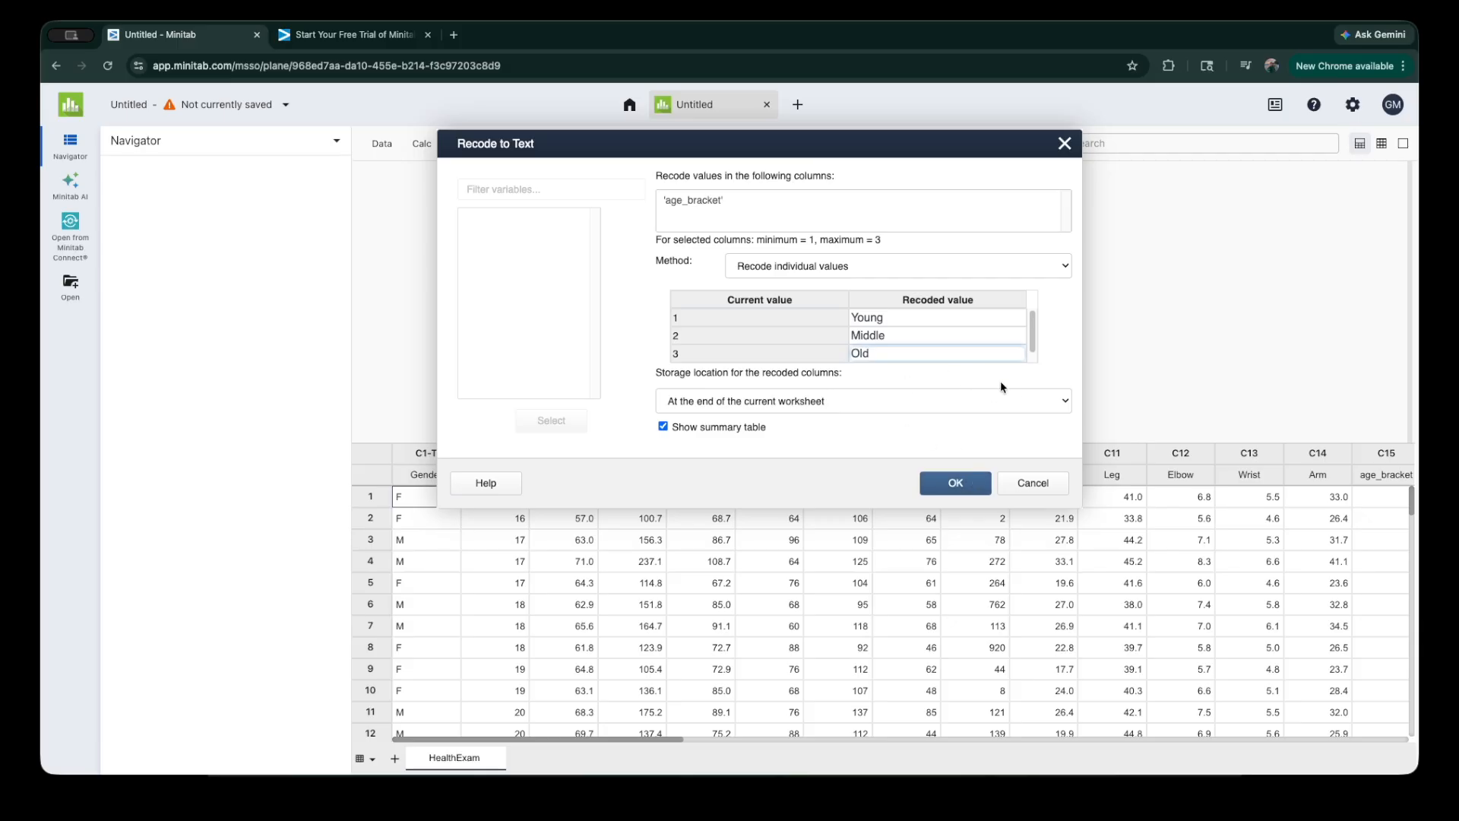
pyautogui.click(950, 484)
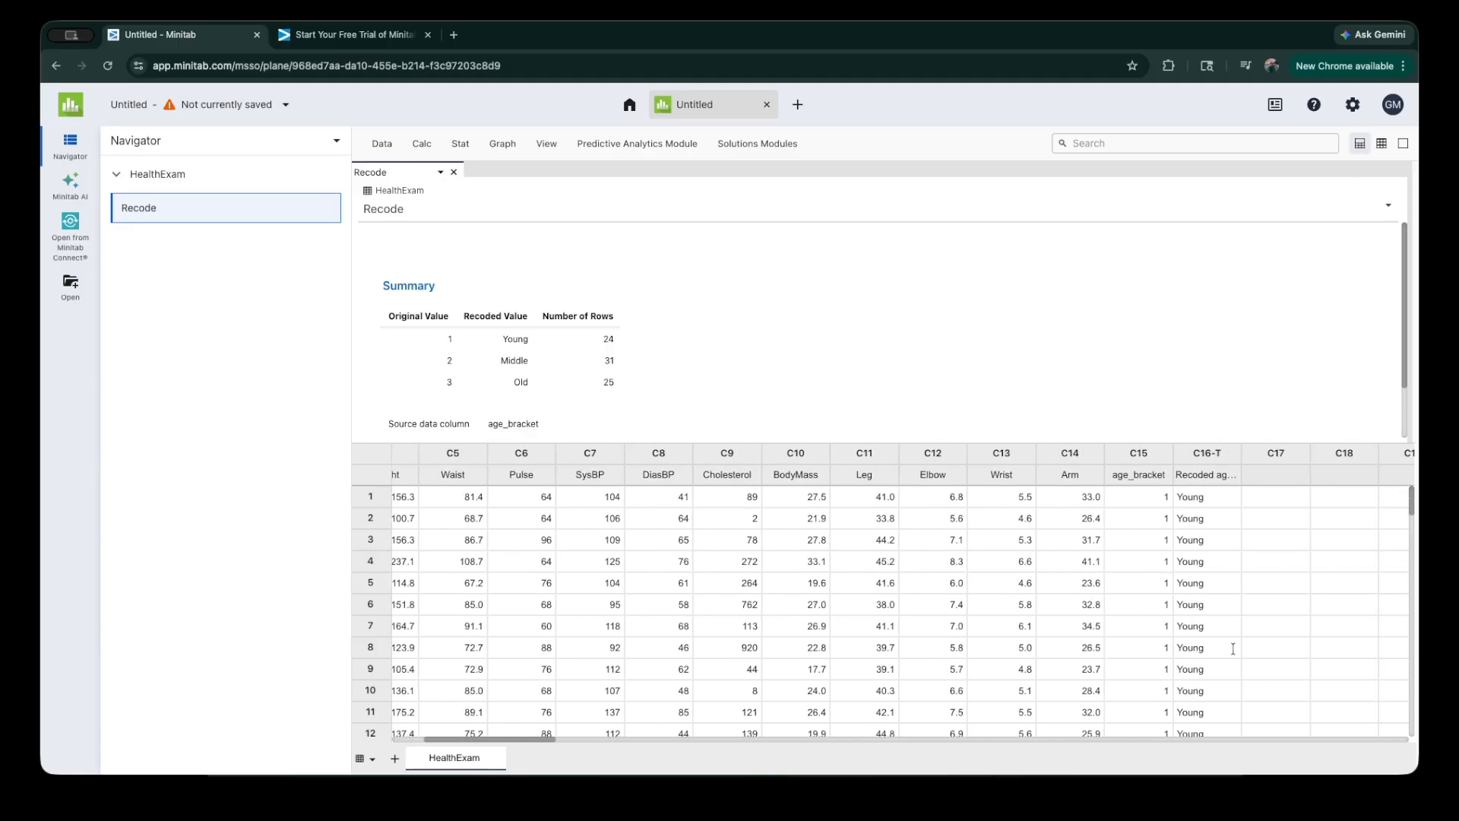
# Step: Check the recoded age bracket column against the original values, and close the Recode output
pyautogui.scroll(-5, 1216, 596)
pyautogui.scroll(-3, 1248, 642)
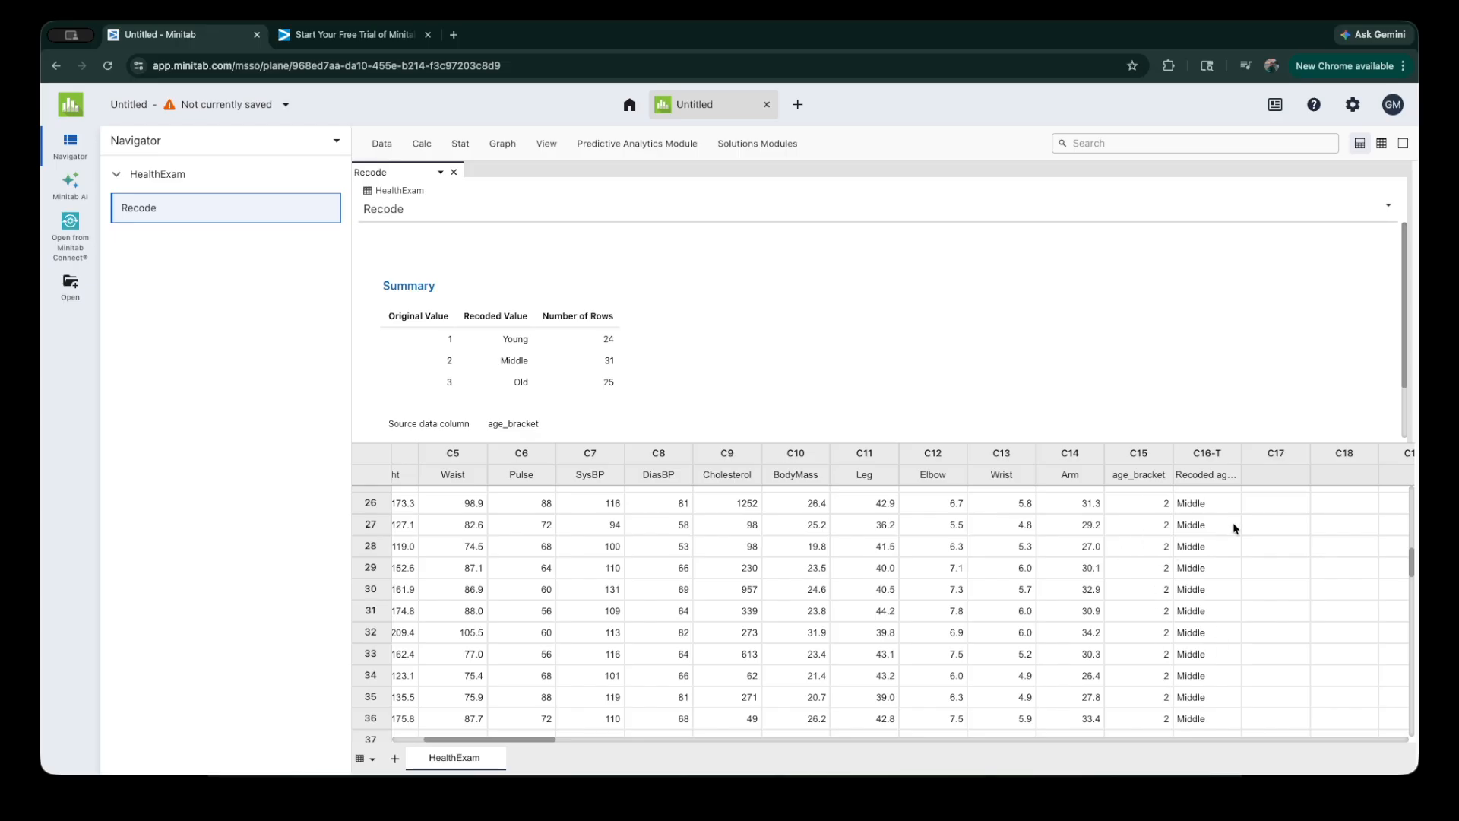
pyautogui.scroll(10, 1181, 649)
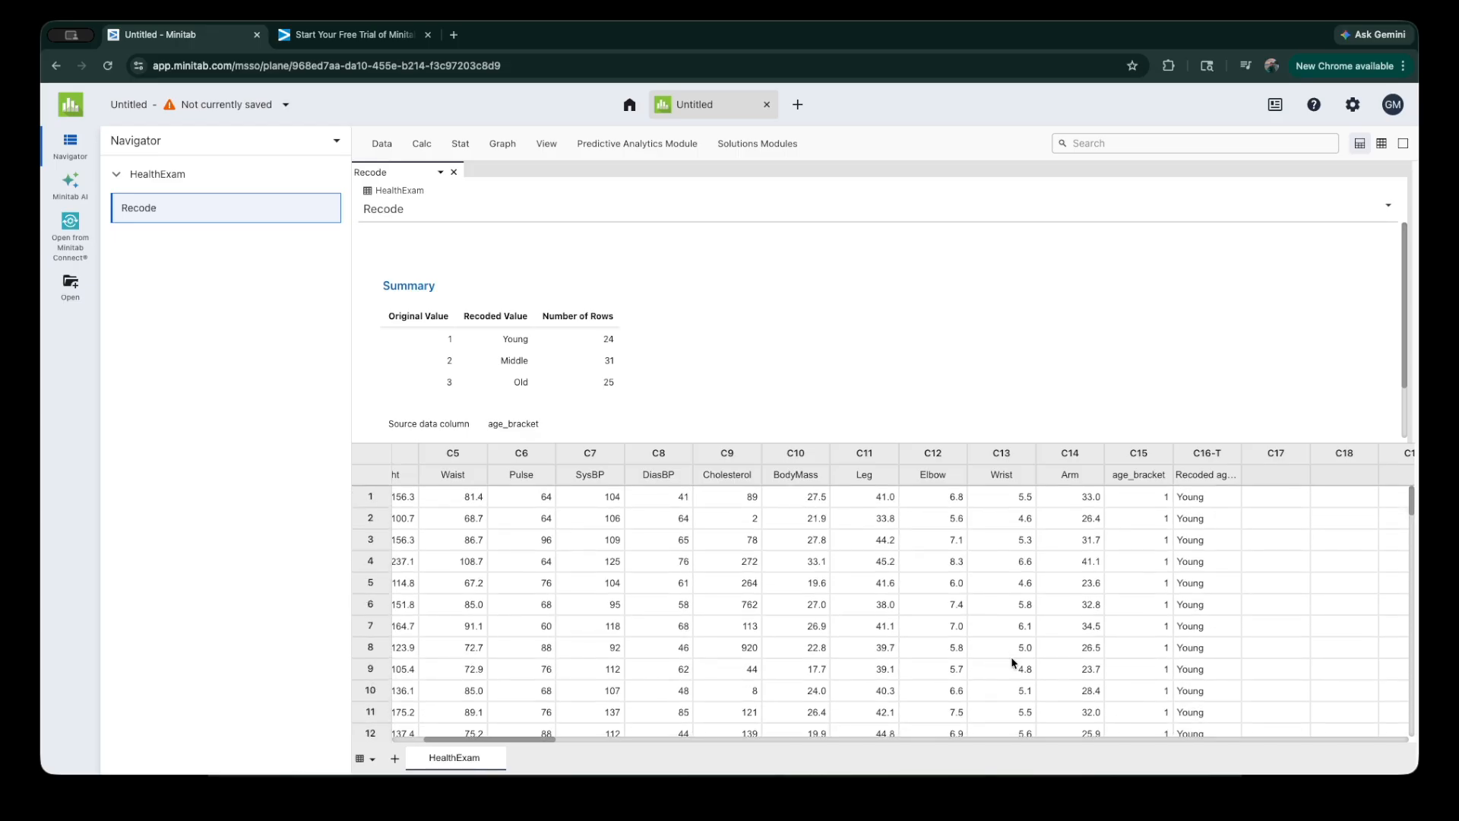
pyautogui.hscroll(-5, 1011, 665)
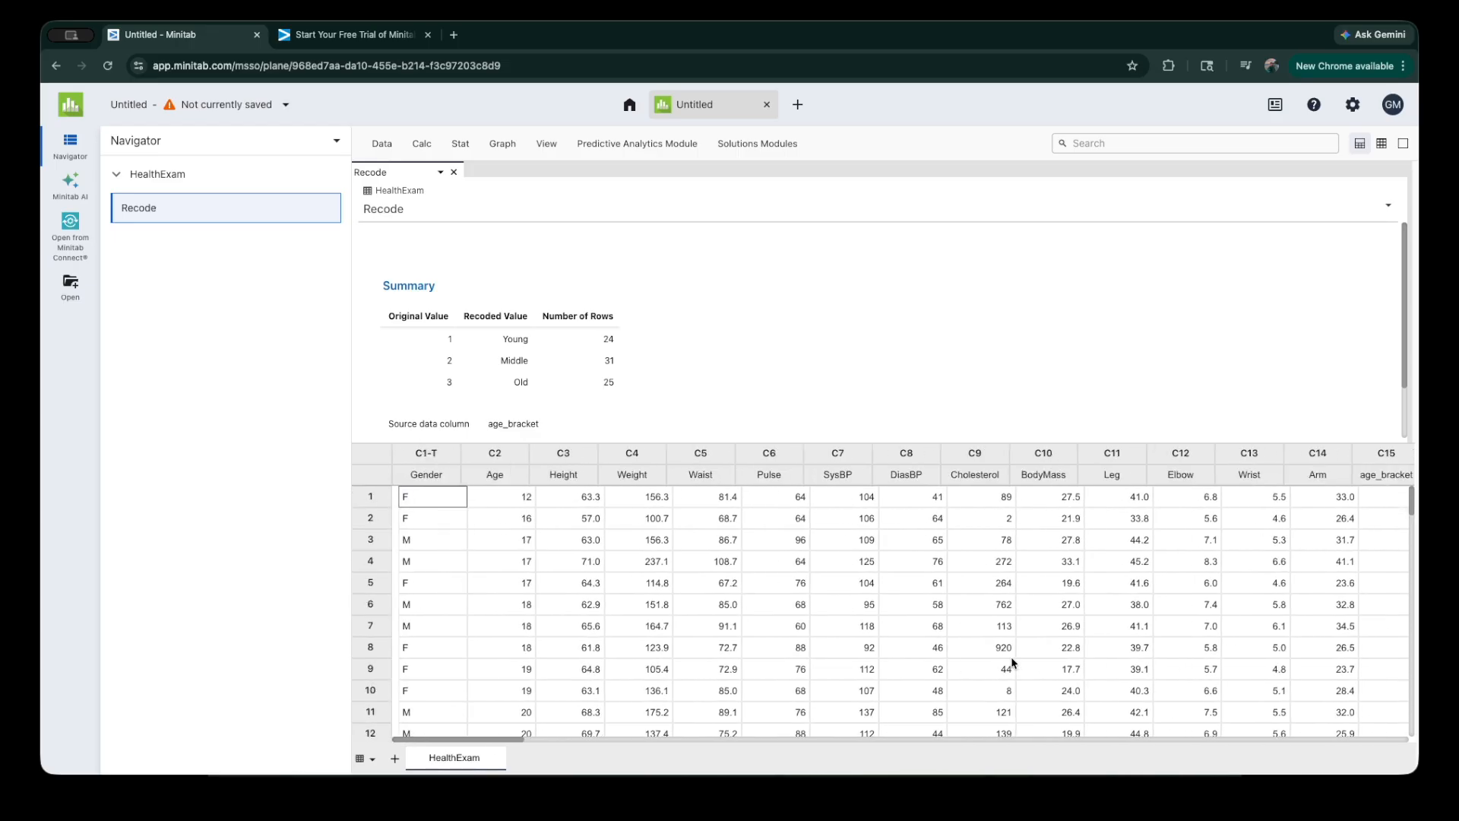
pyautogui.click(454, 172)
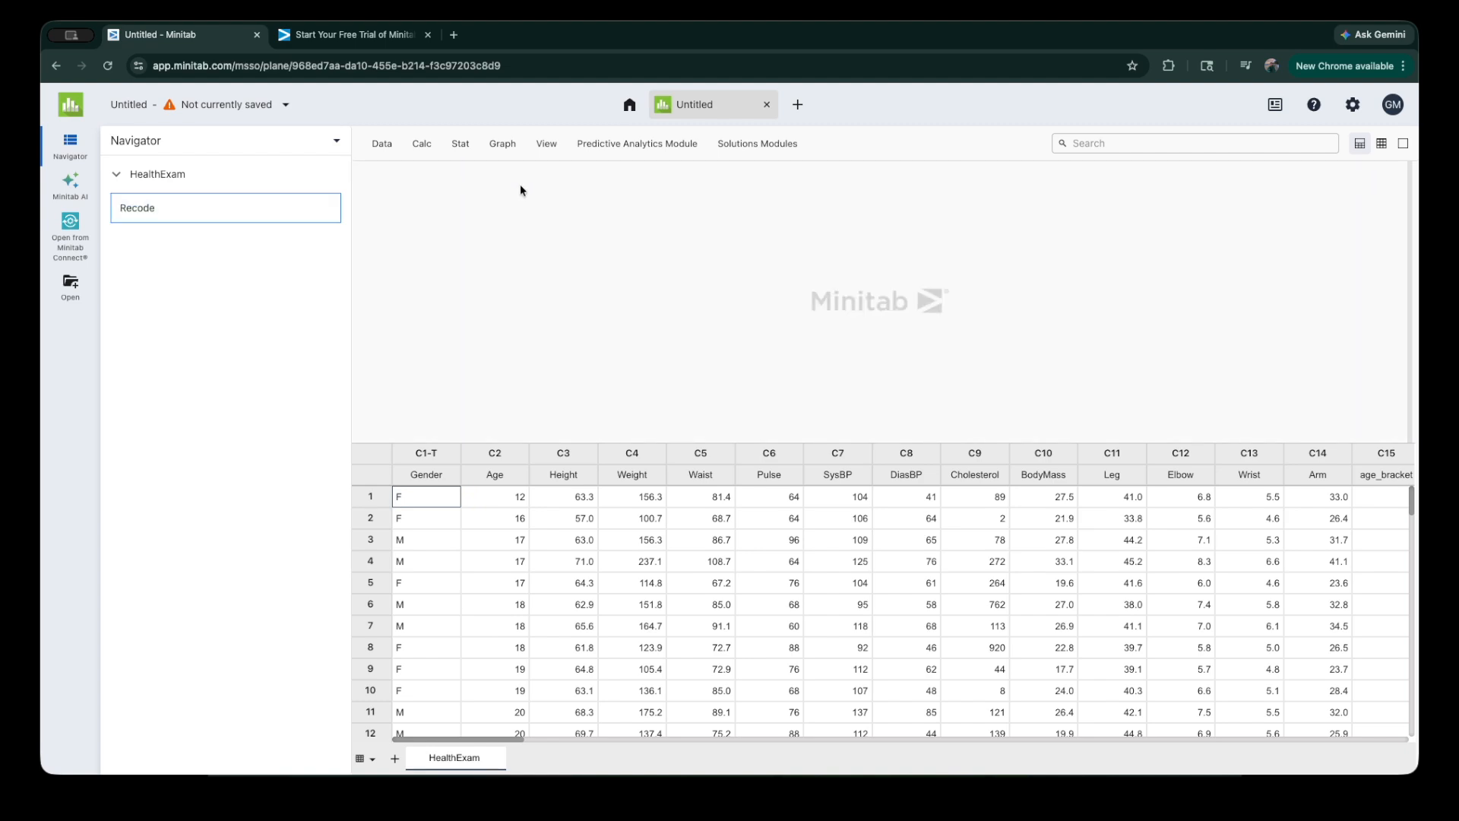
pyautogui.click(423, 149)
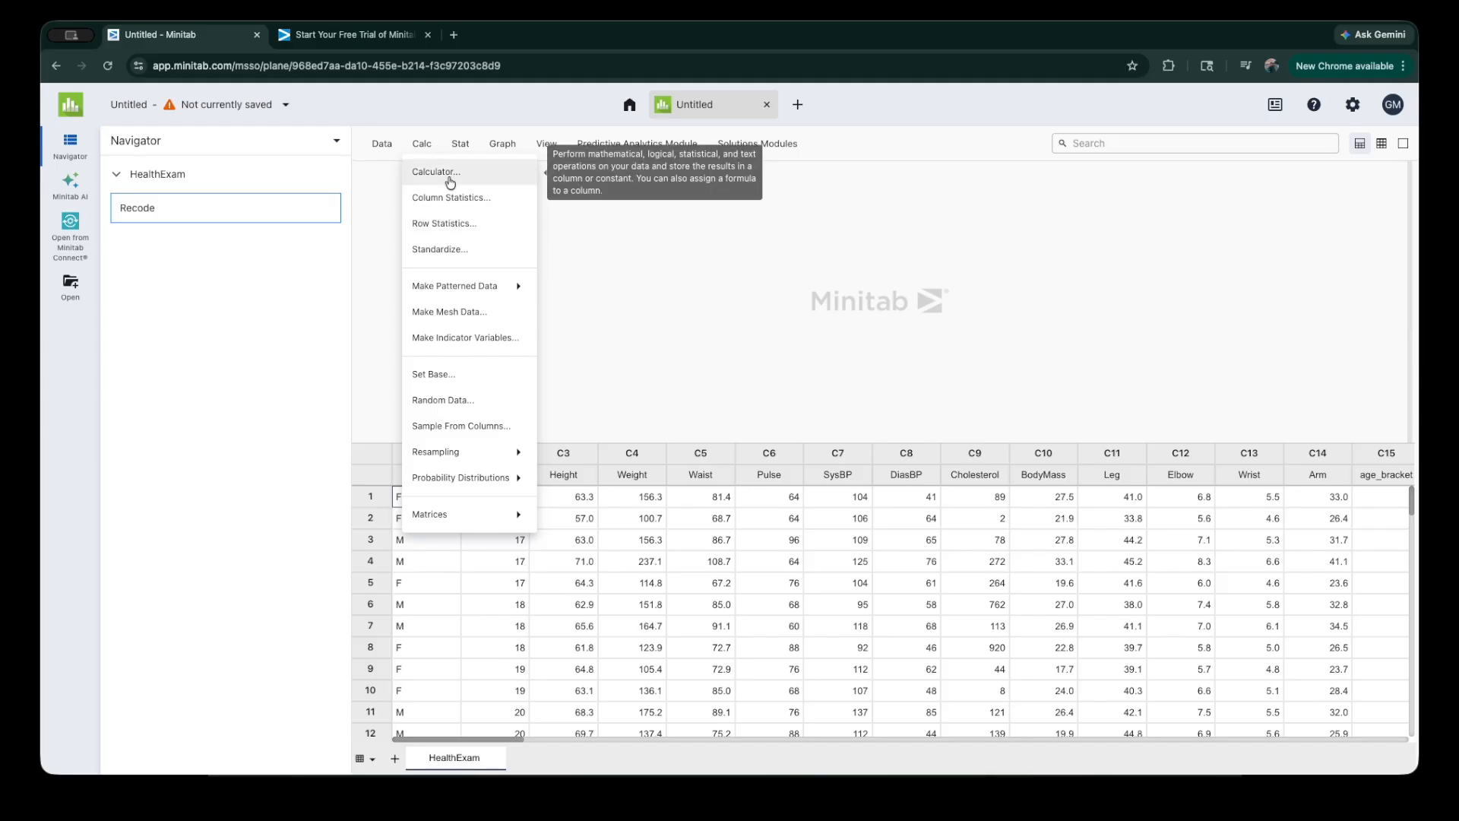
pyautogui.click(453, 145)
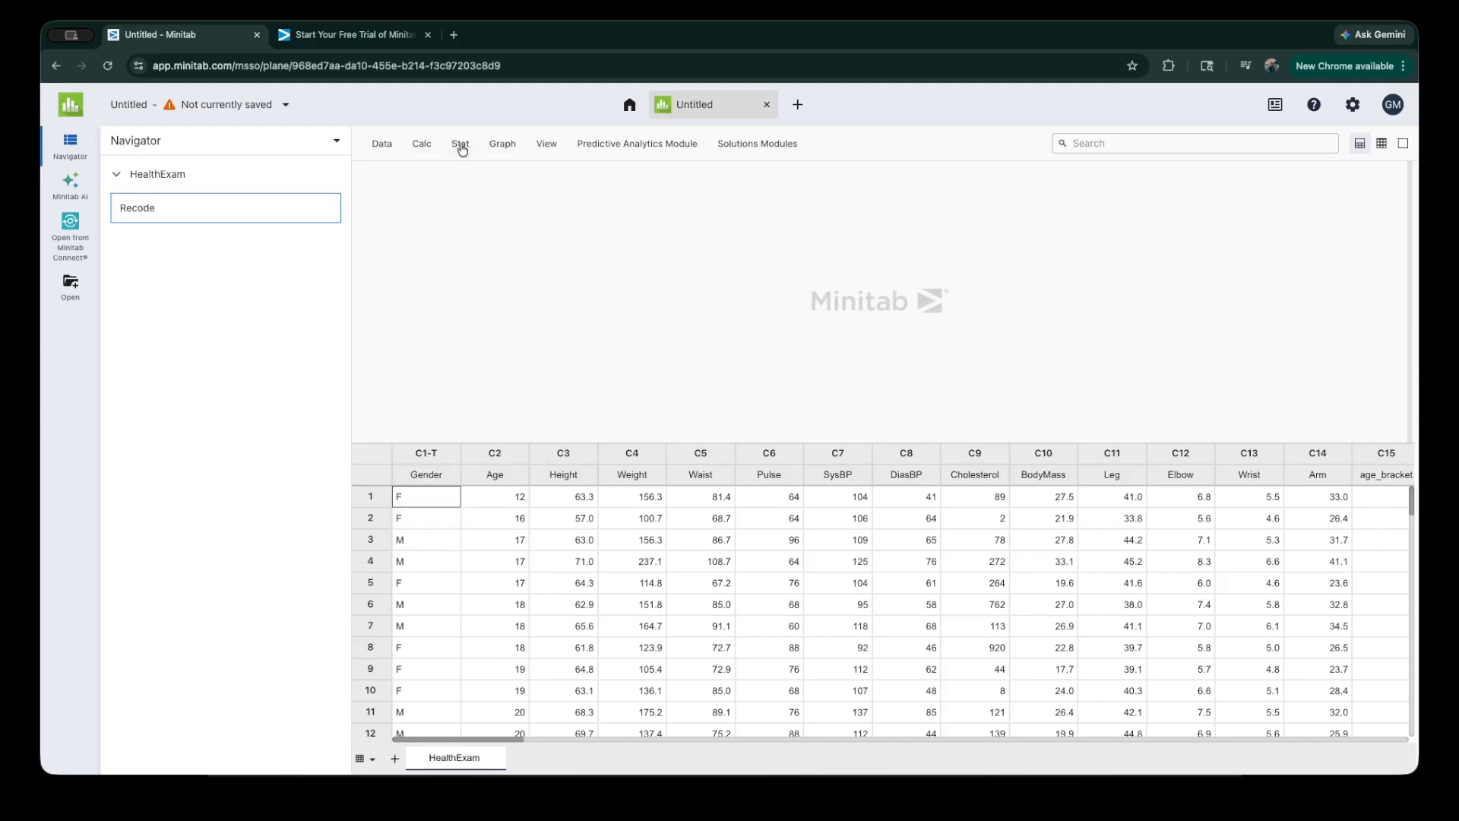
# Step: Set up Display Descriptive Statistics for Height, Weight, SysBP and Cholesterol, with Gender as the By variable
pyautogui.click(462, 147)
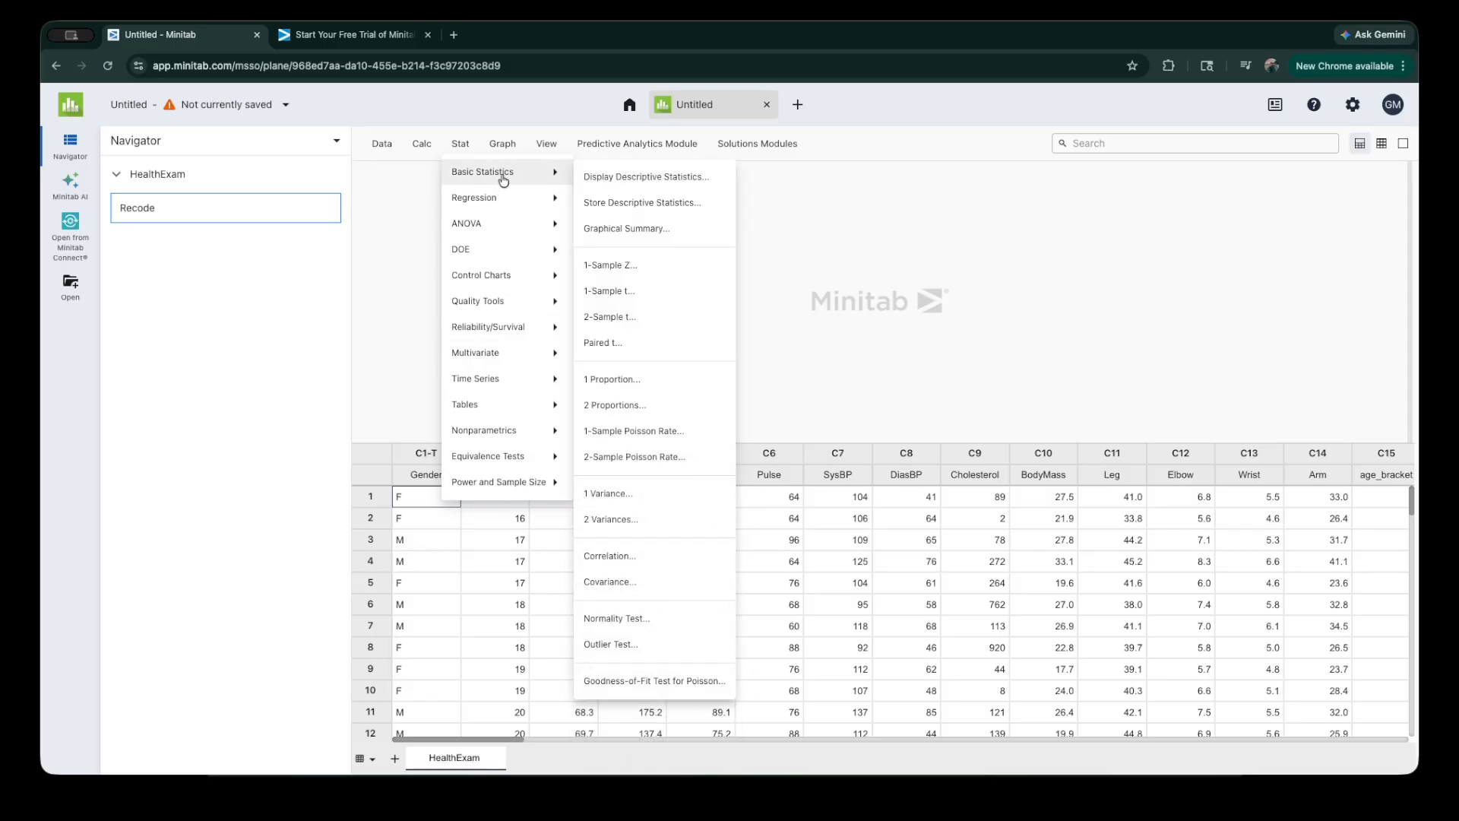
pyautogui.moveTo(477, 172)
pyautogui.click(605, 178)
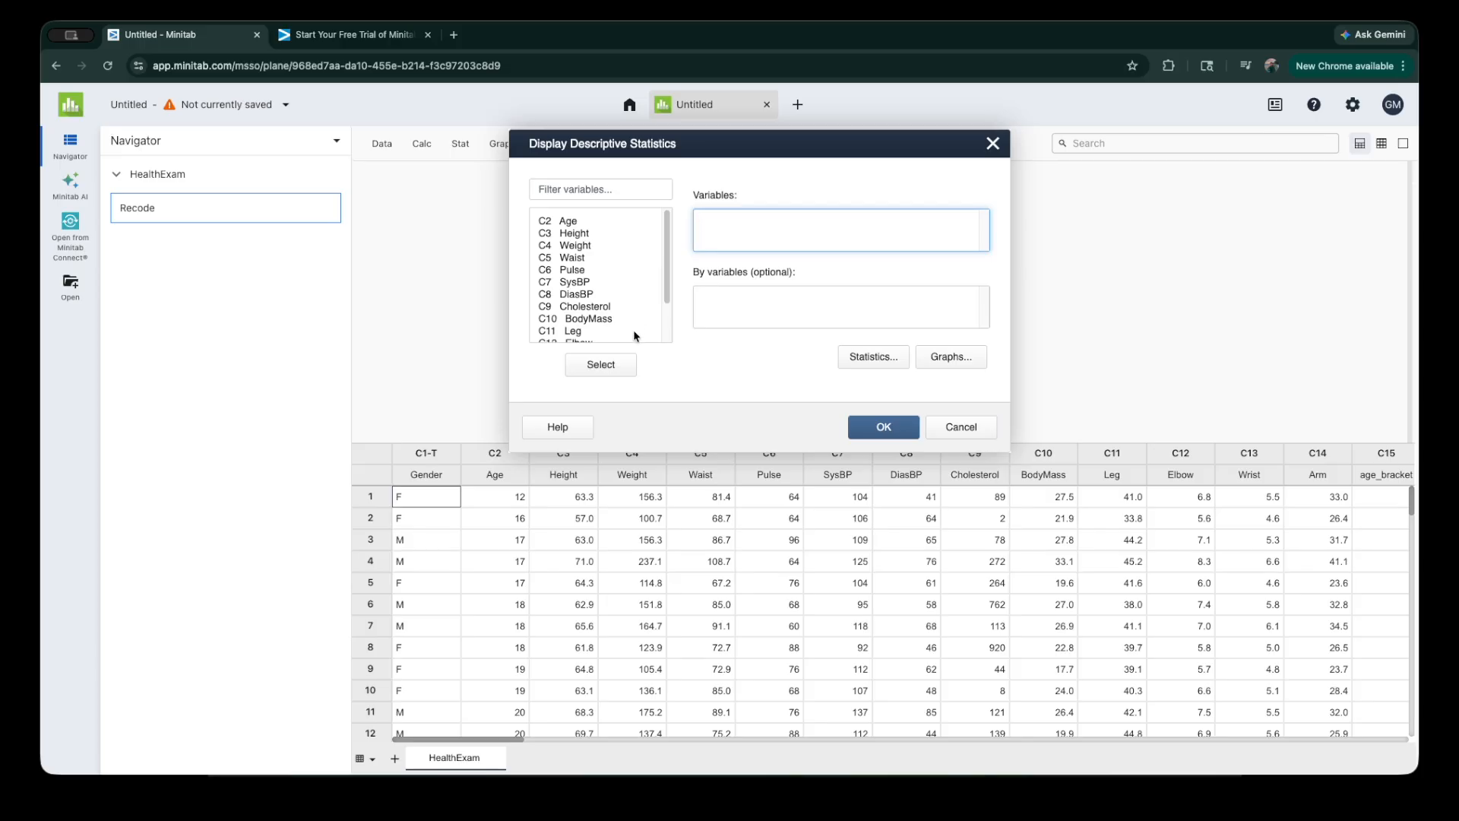
pyautogui.click(572, 234)
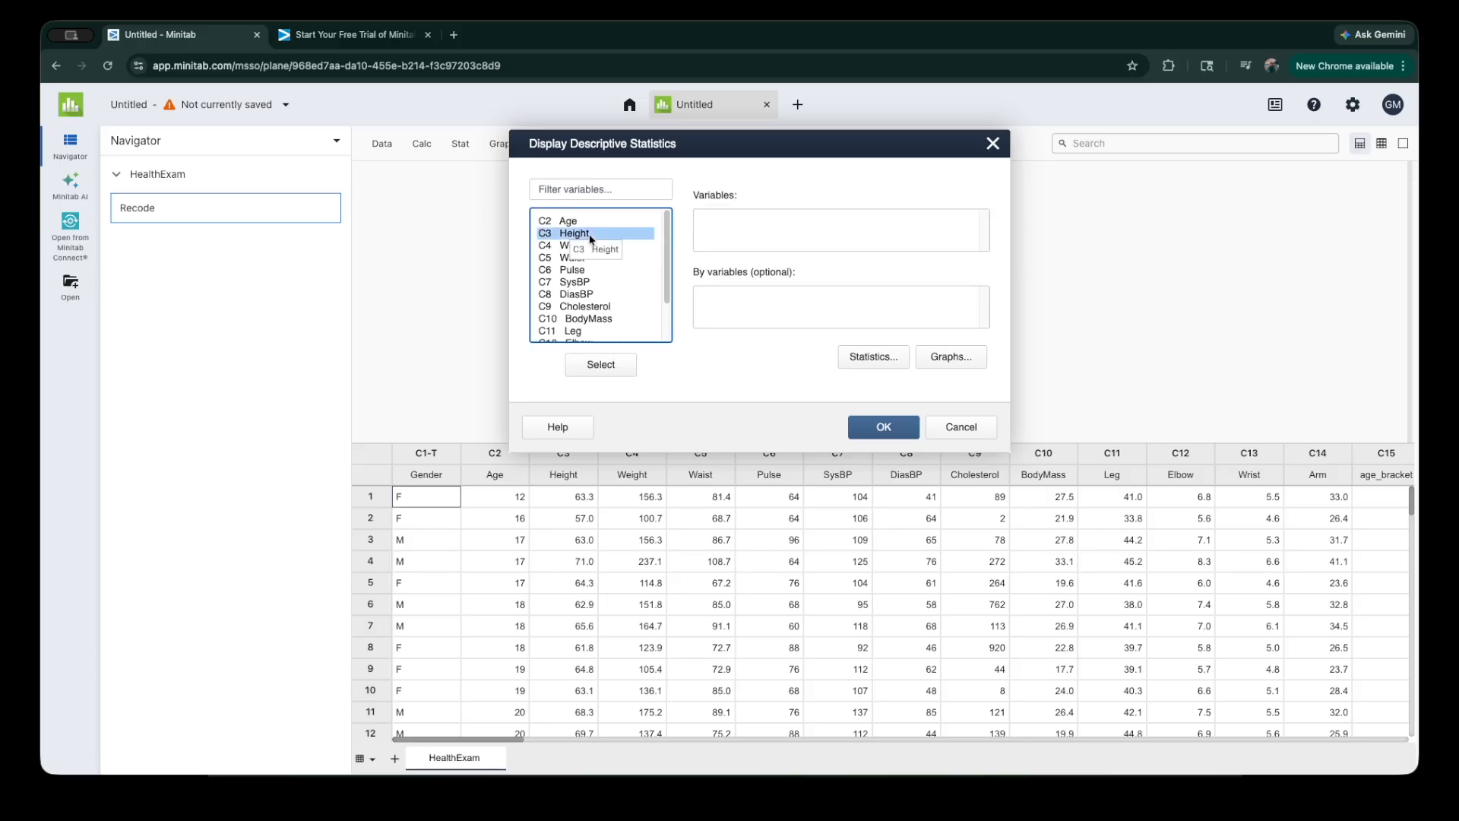
pyautogui.doubleClick(572, 234)
pyautogui.doubleClick(619, 247)
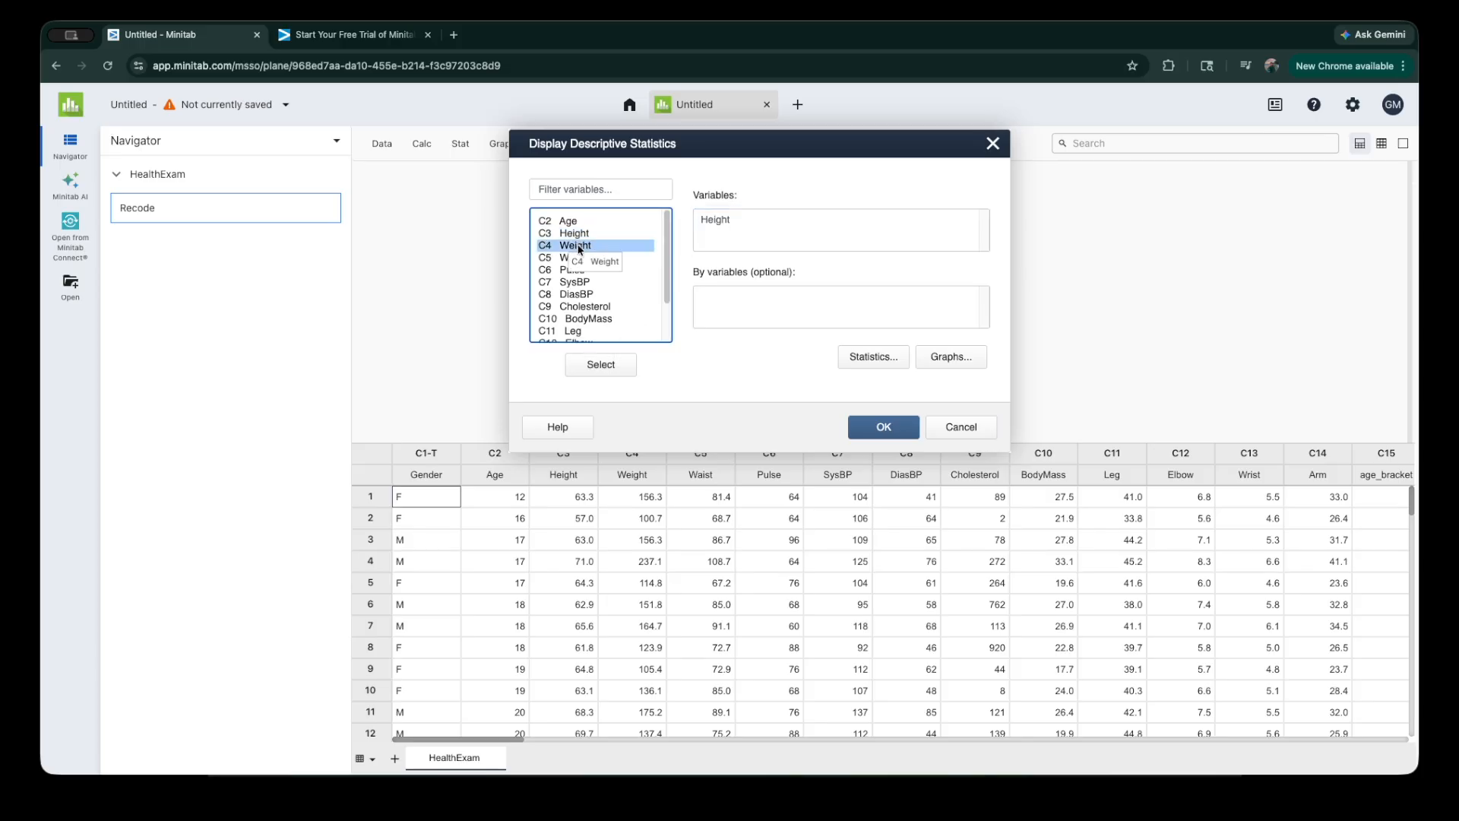
pyautogui.doubleClick(568, 284)
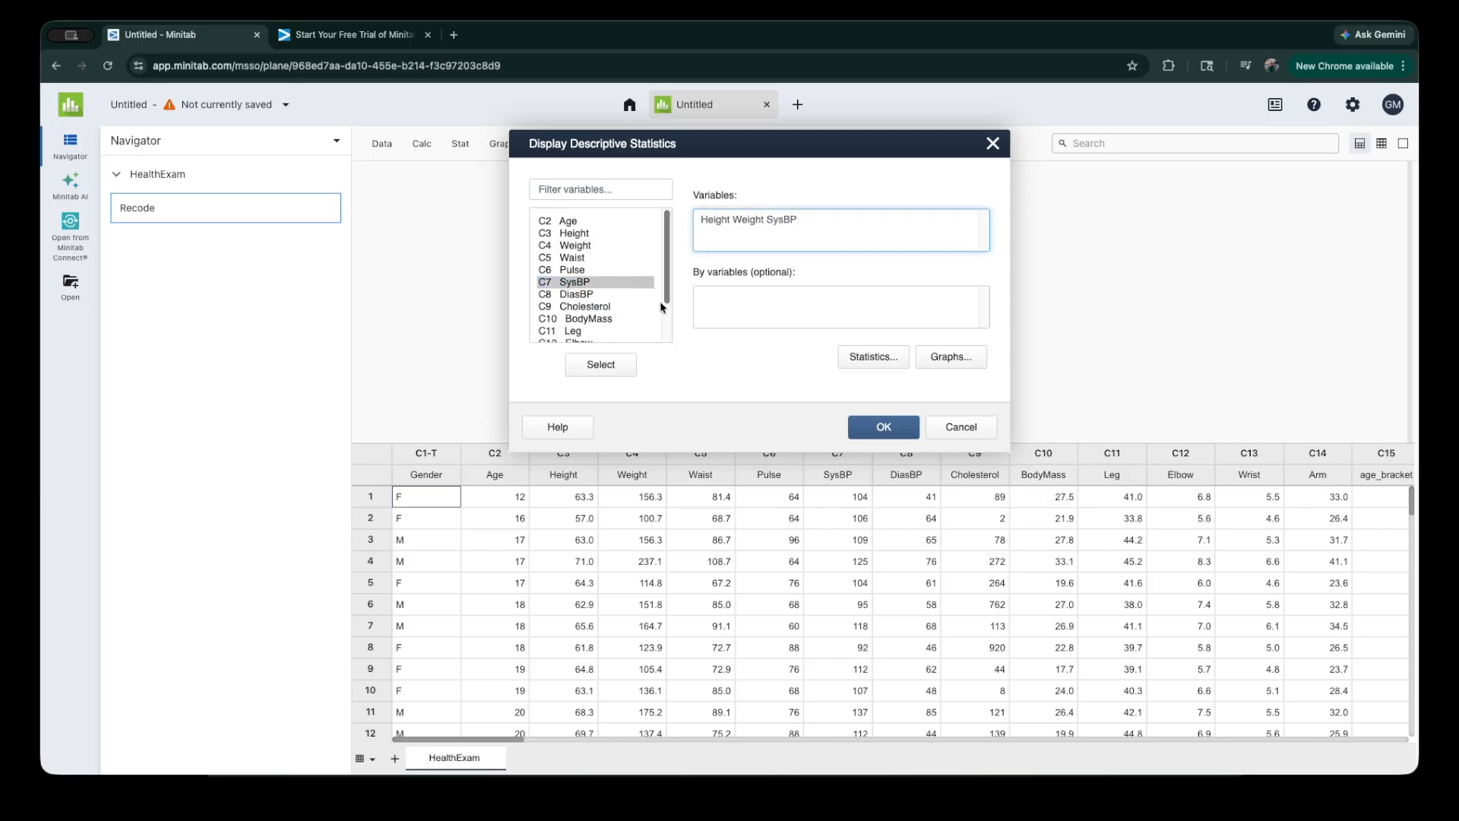
pyautogui.doubleClick(597, 307)
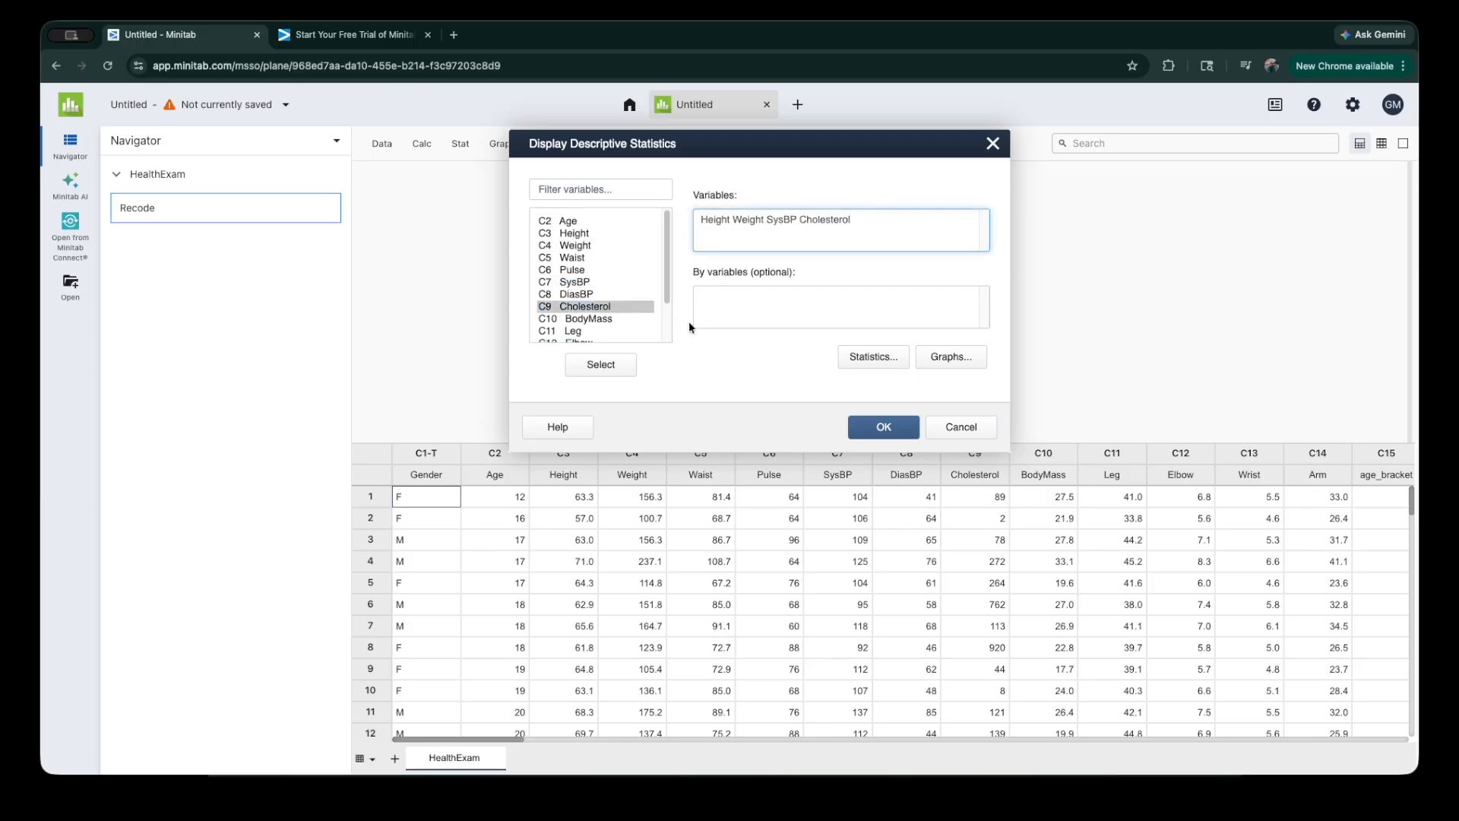
pyautogui.click(800, 316)
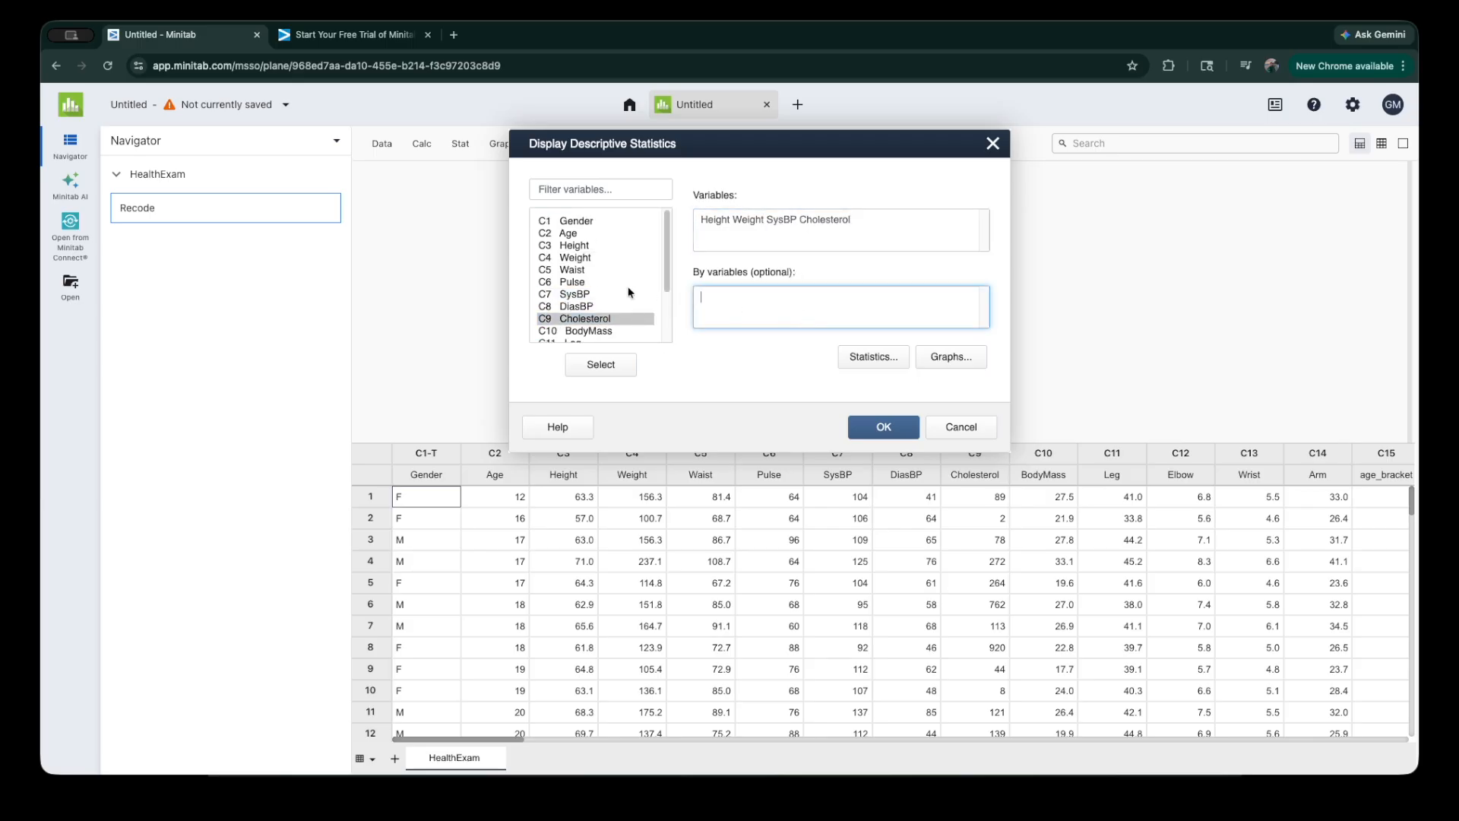
pyautogui.click(581, 222)
pyautogui.doubleClick(582, 222)
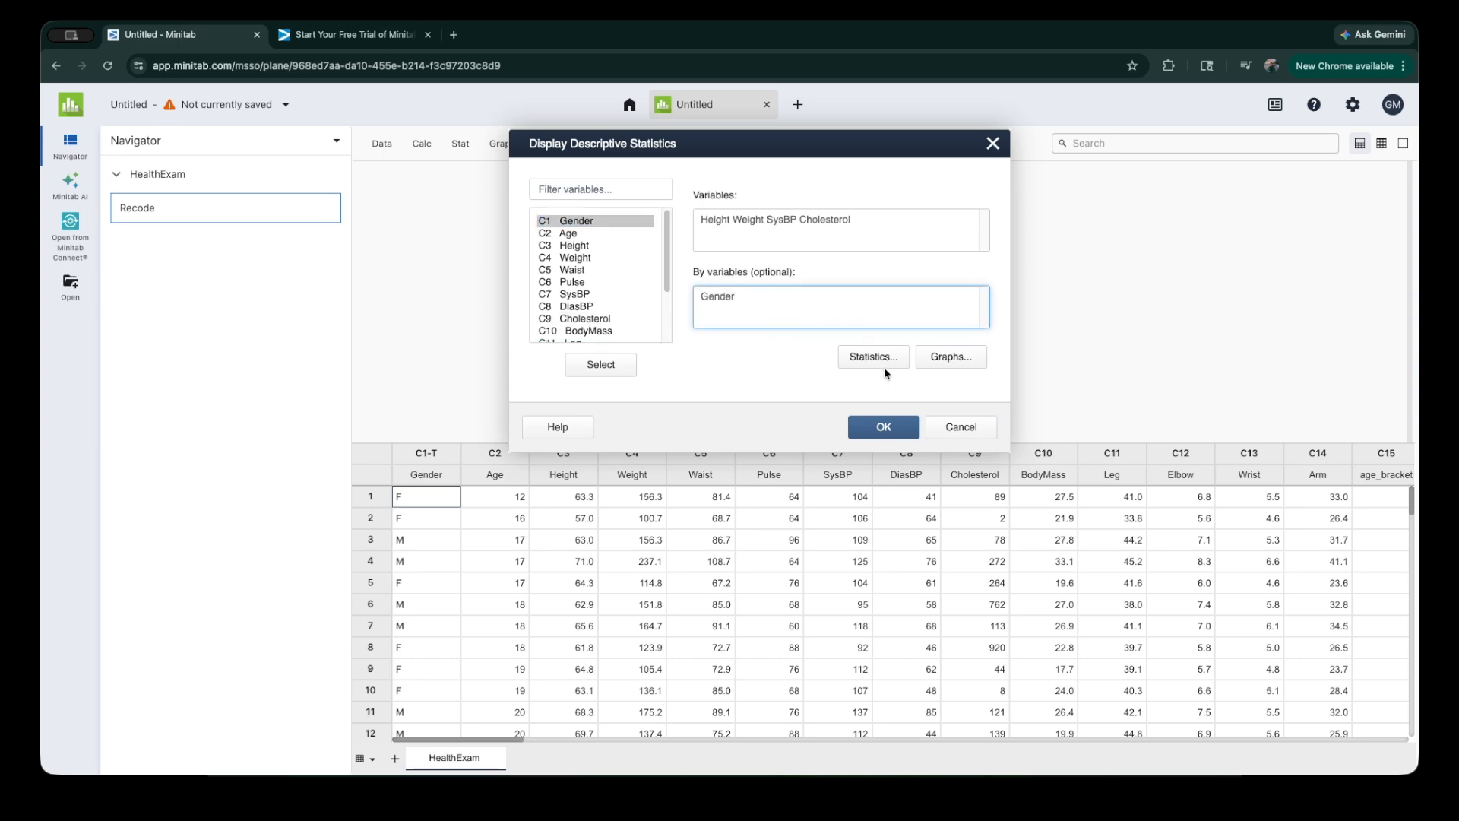
# Step: Include the interquartile range and a boxplot of data in the descriptive statistics, and run the analysis
pyautogui.click(874, 358)
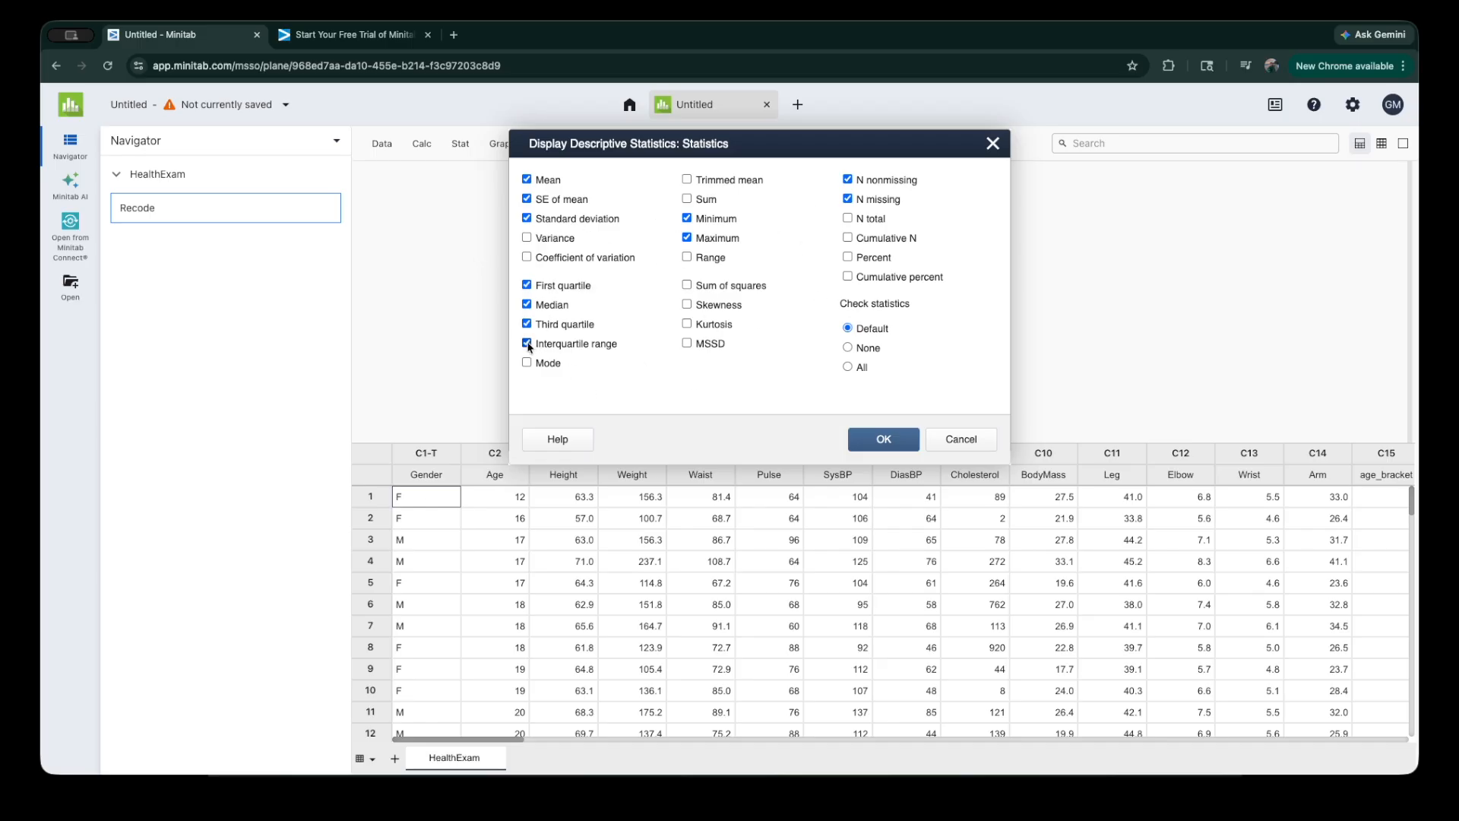
pyautogui.click(881, 441)
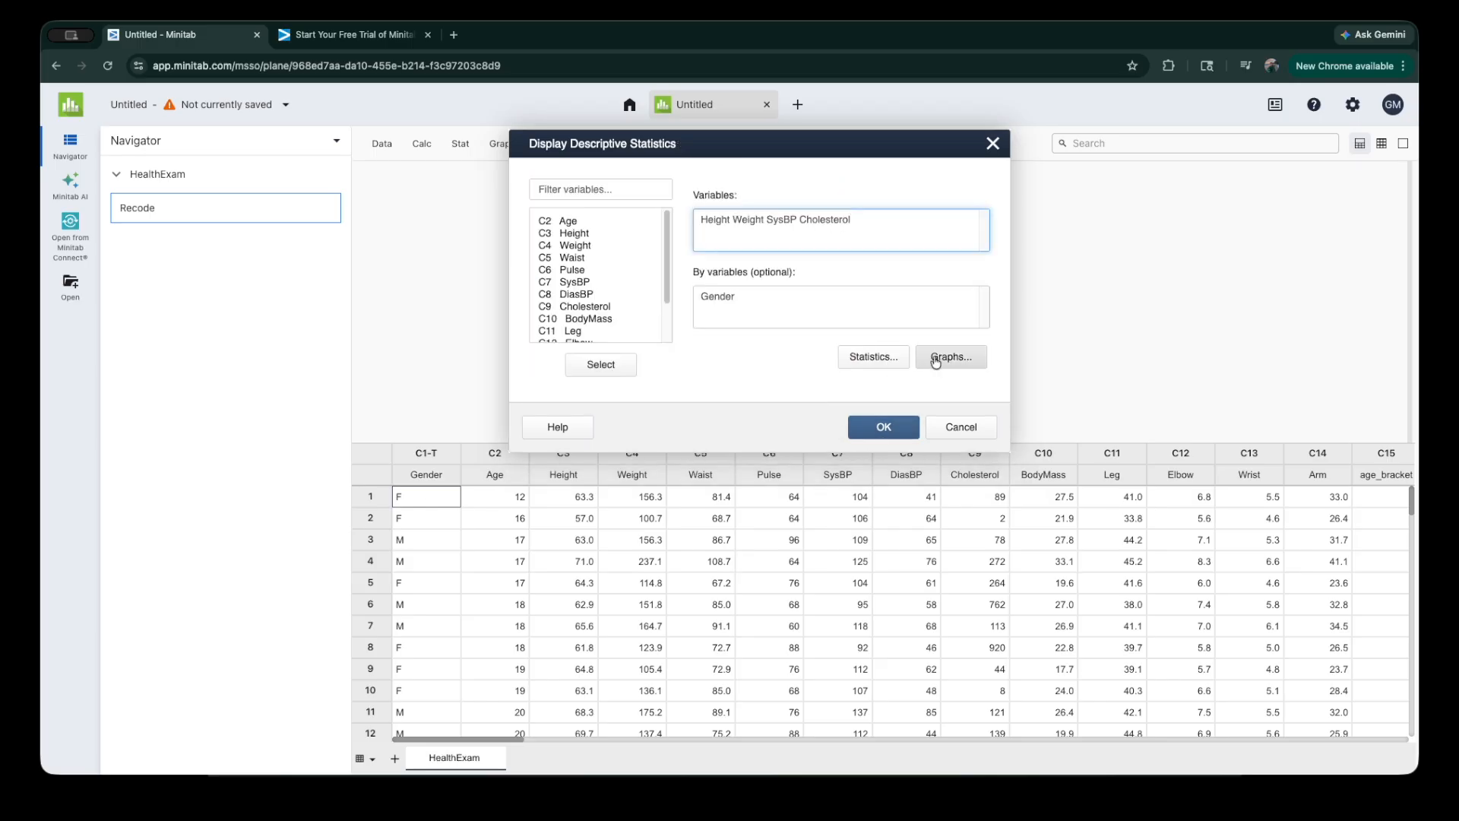
pyautogui.click(936, 355)
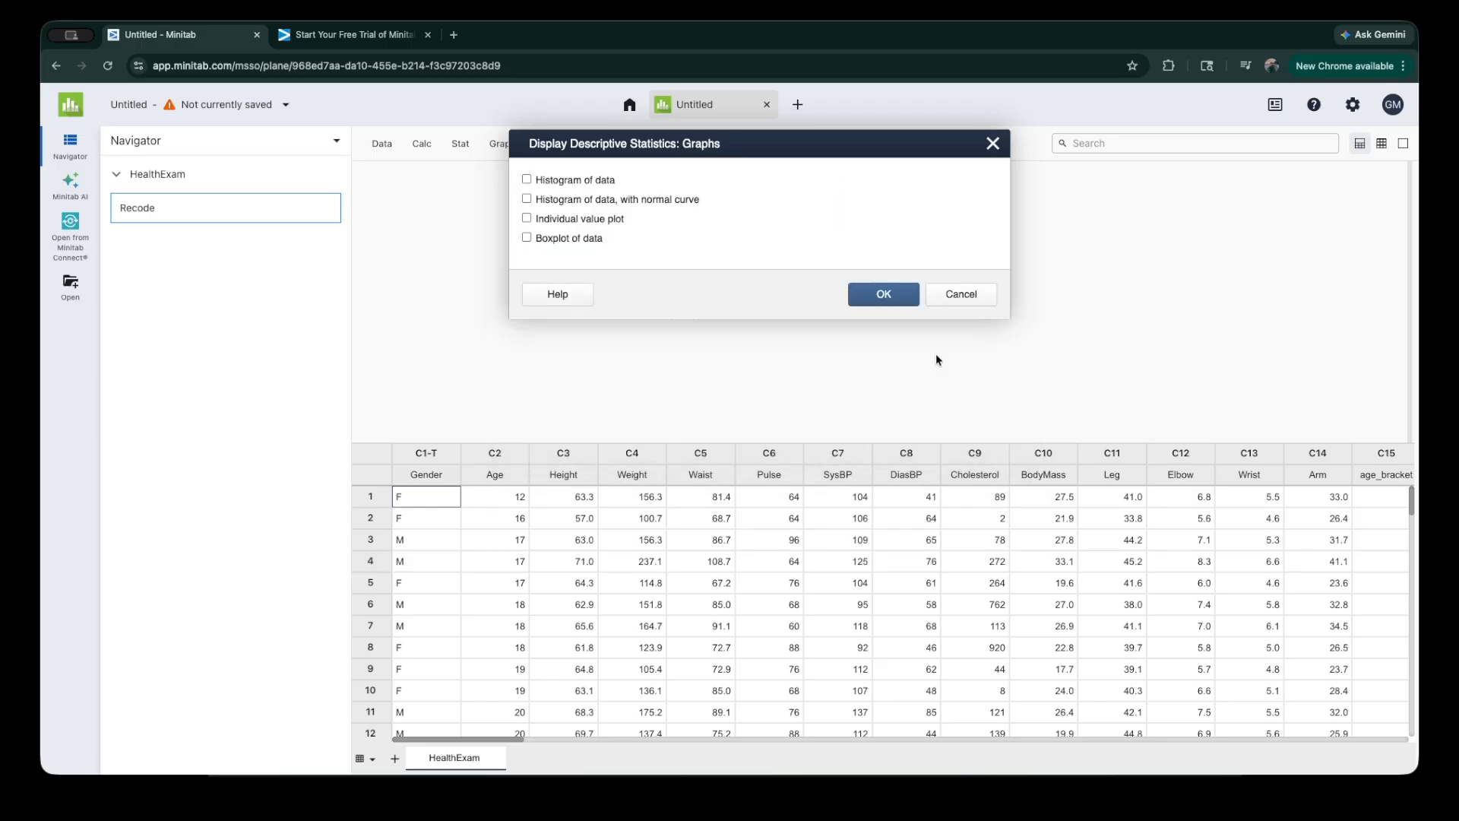
pyautogui.click(527, 239)
pyautogui.click(882, 297)
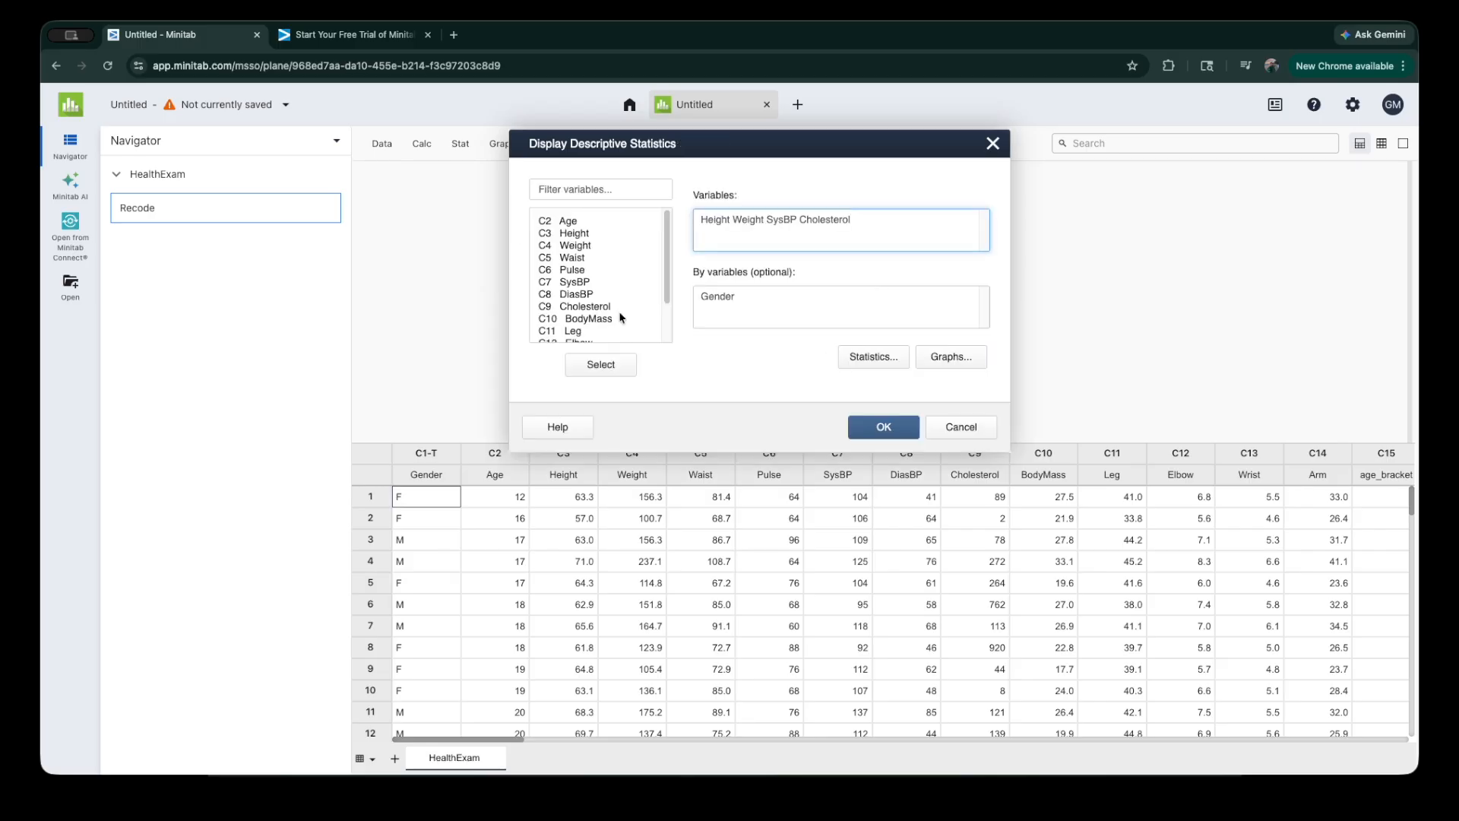
pyautogui.click(884, 428)
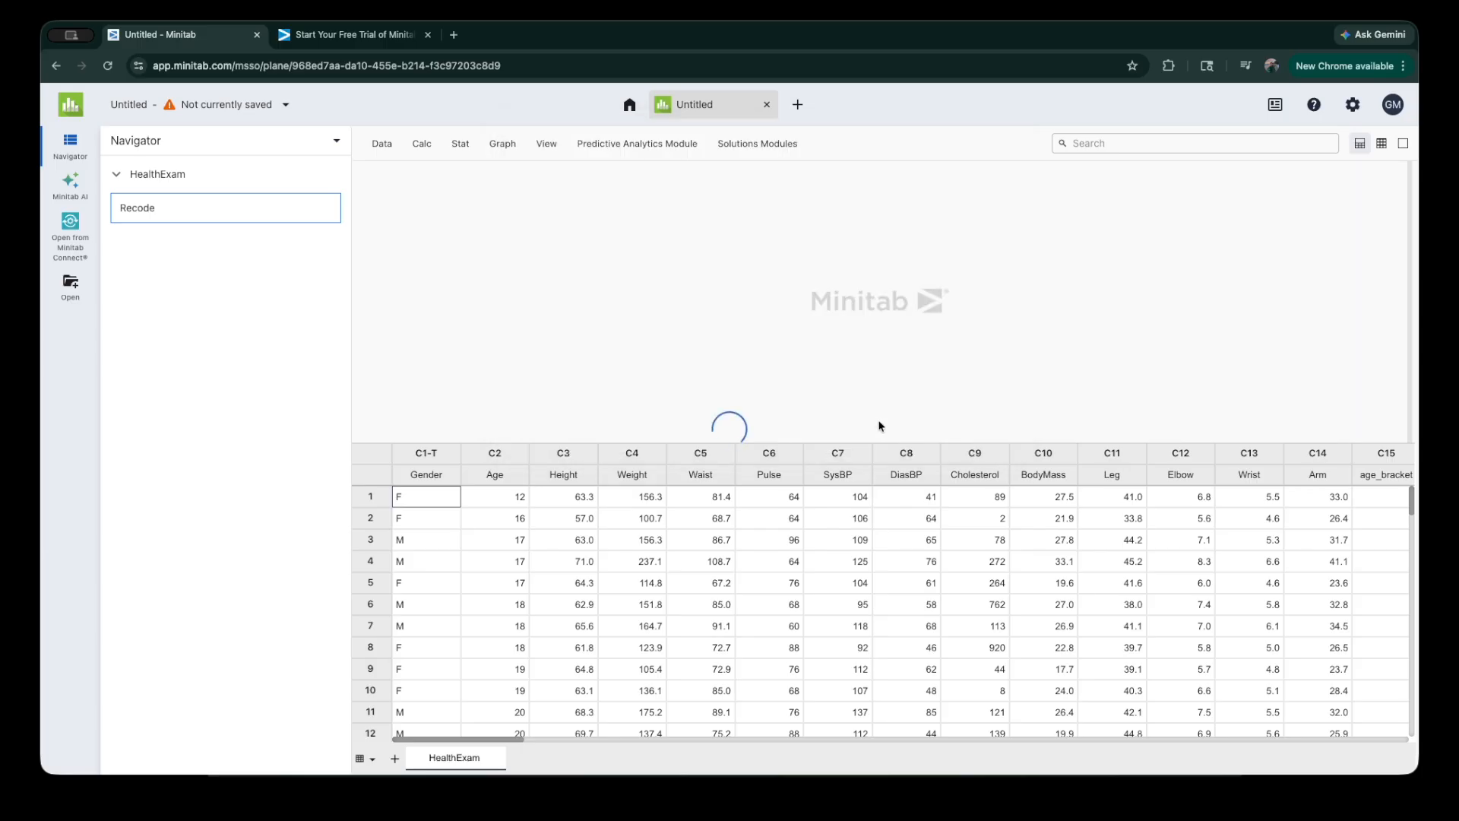
# Step: Switch to the output-only layout and examine the descriptive statistics table and the boxplots by Gender
pyautogui.click(1403, 143)
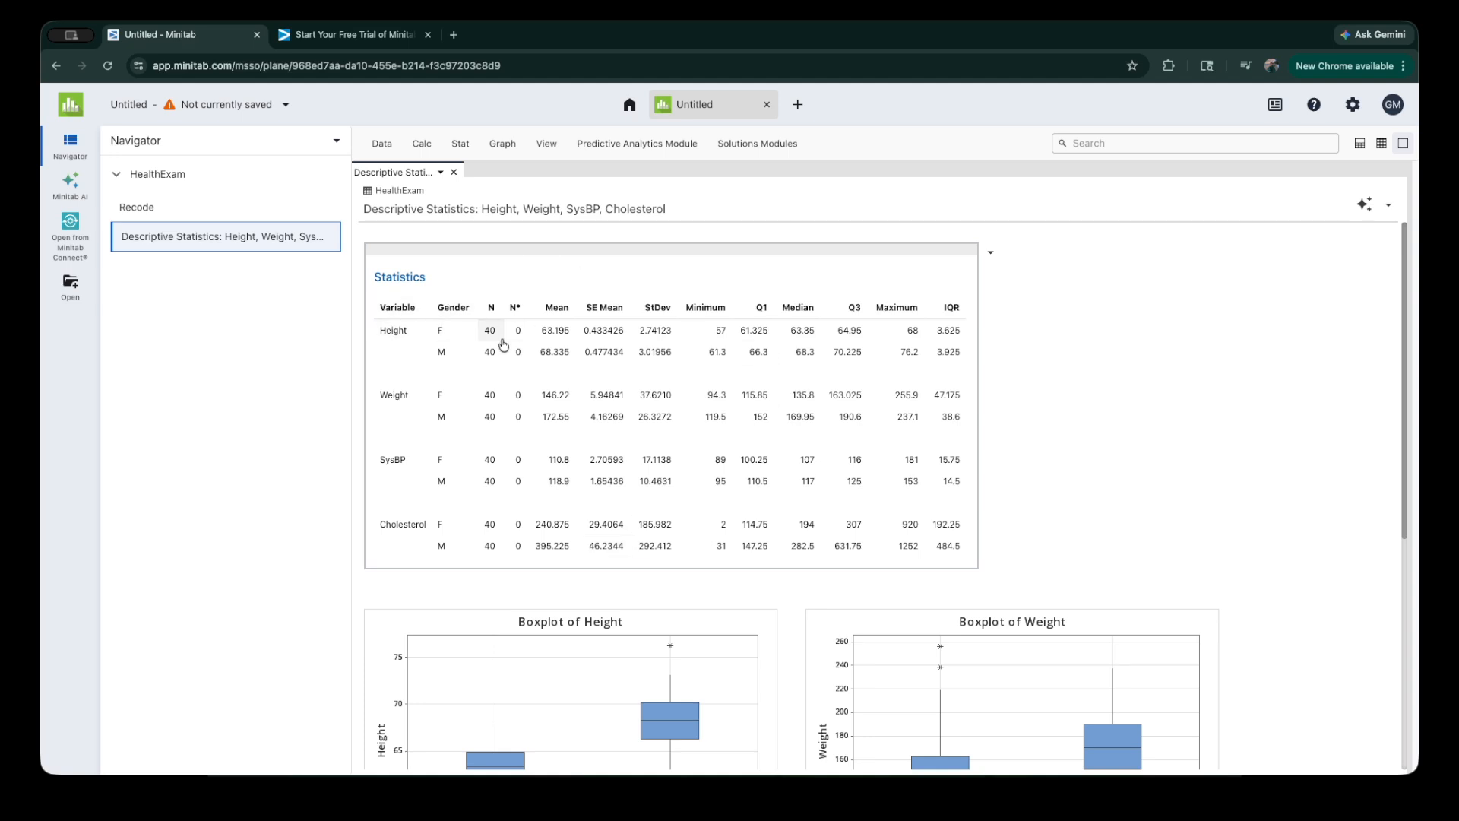
pyautogui.scroll(-1, 880, 360)
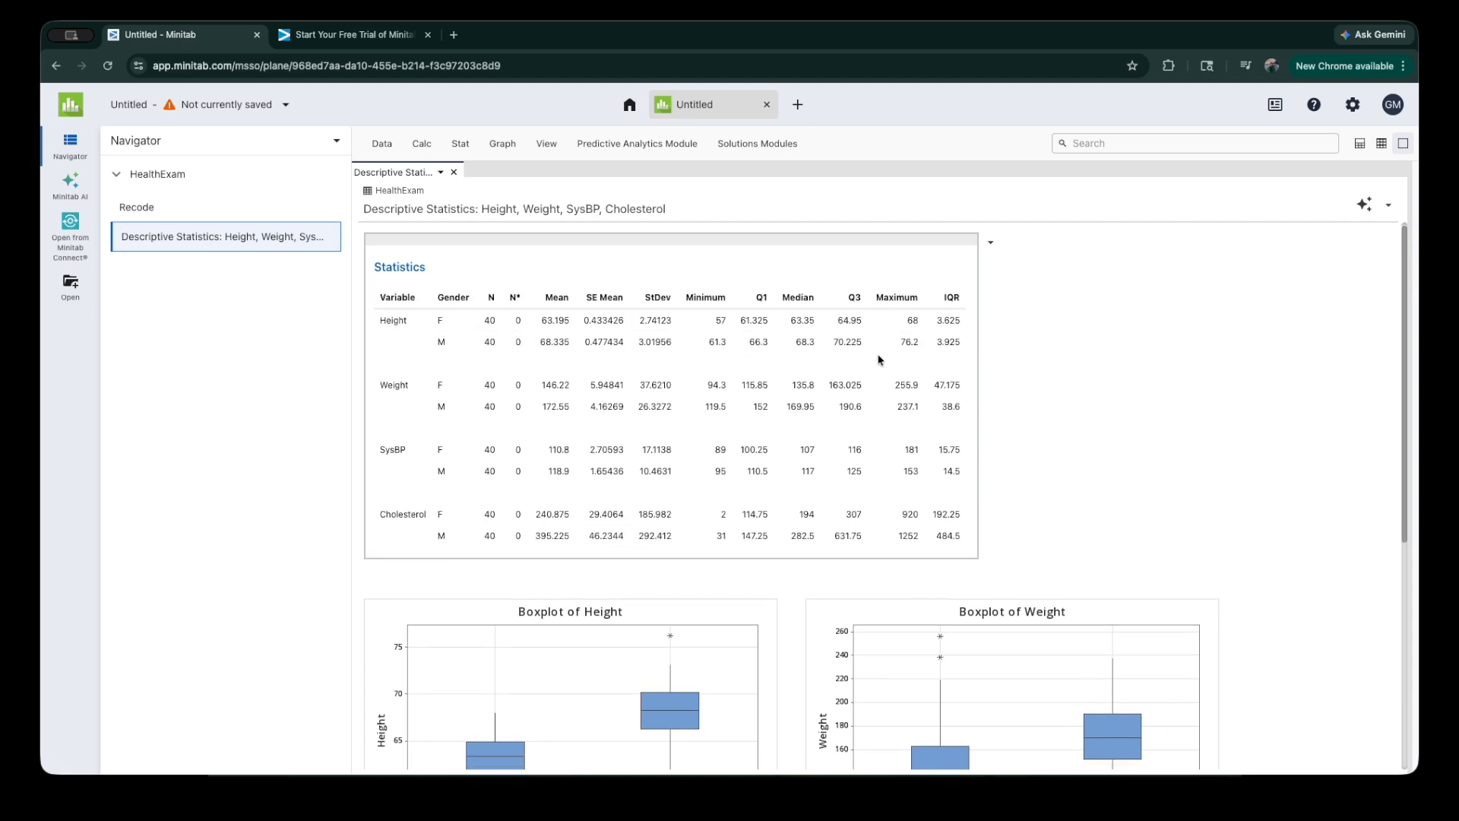
pyautogui.scroll(-3, 879, 360)
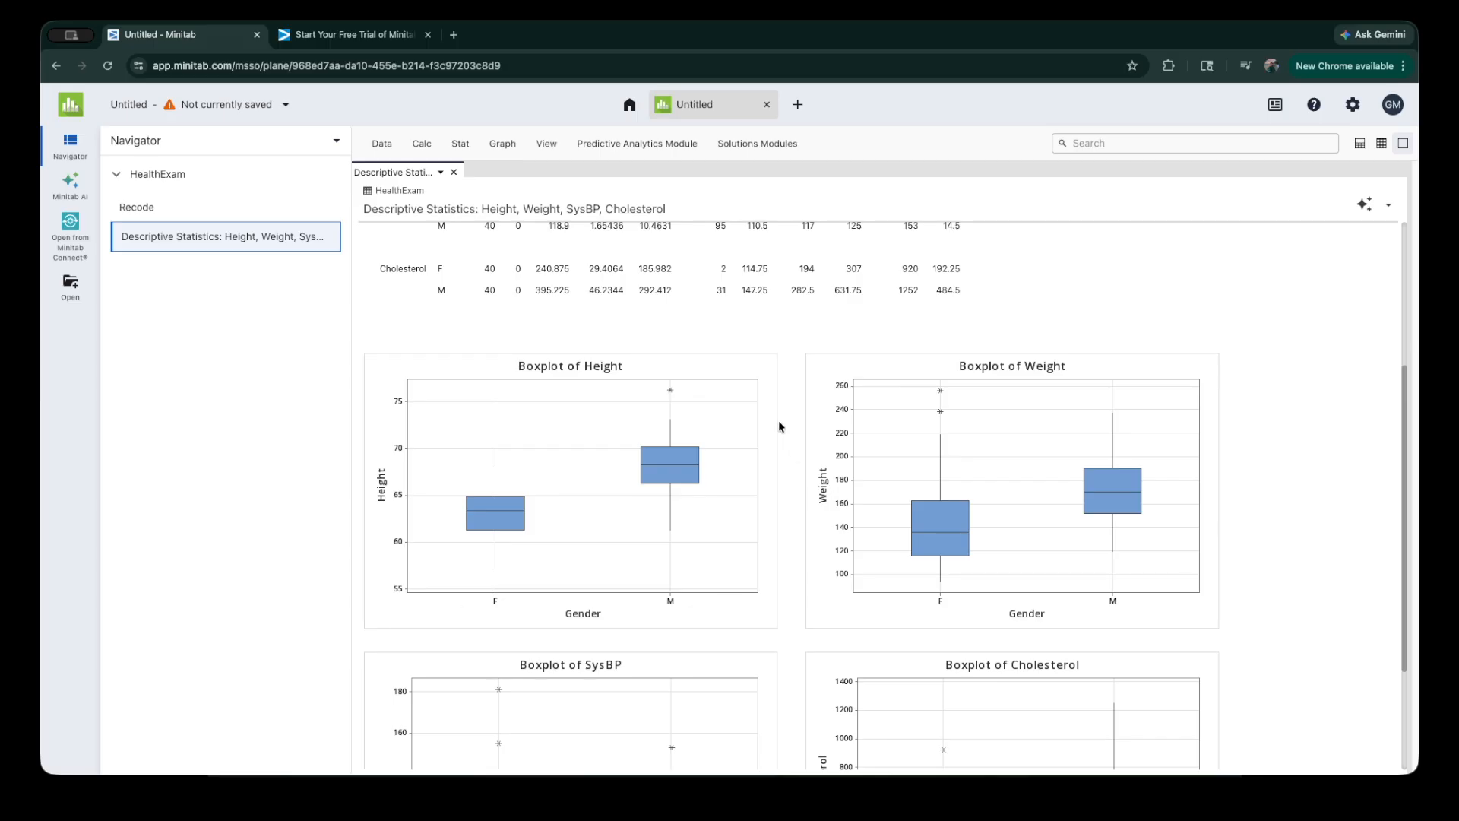
pyautogui.scroll(-1, 781, 426)
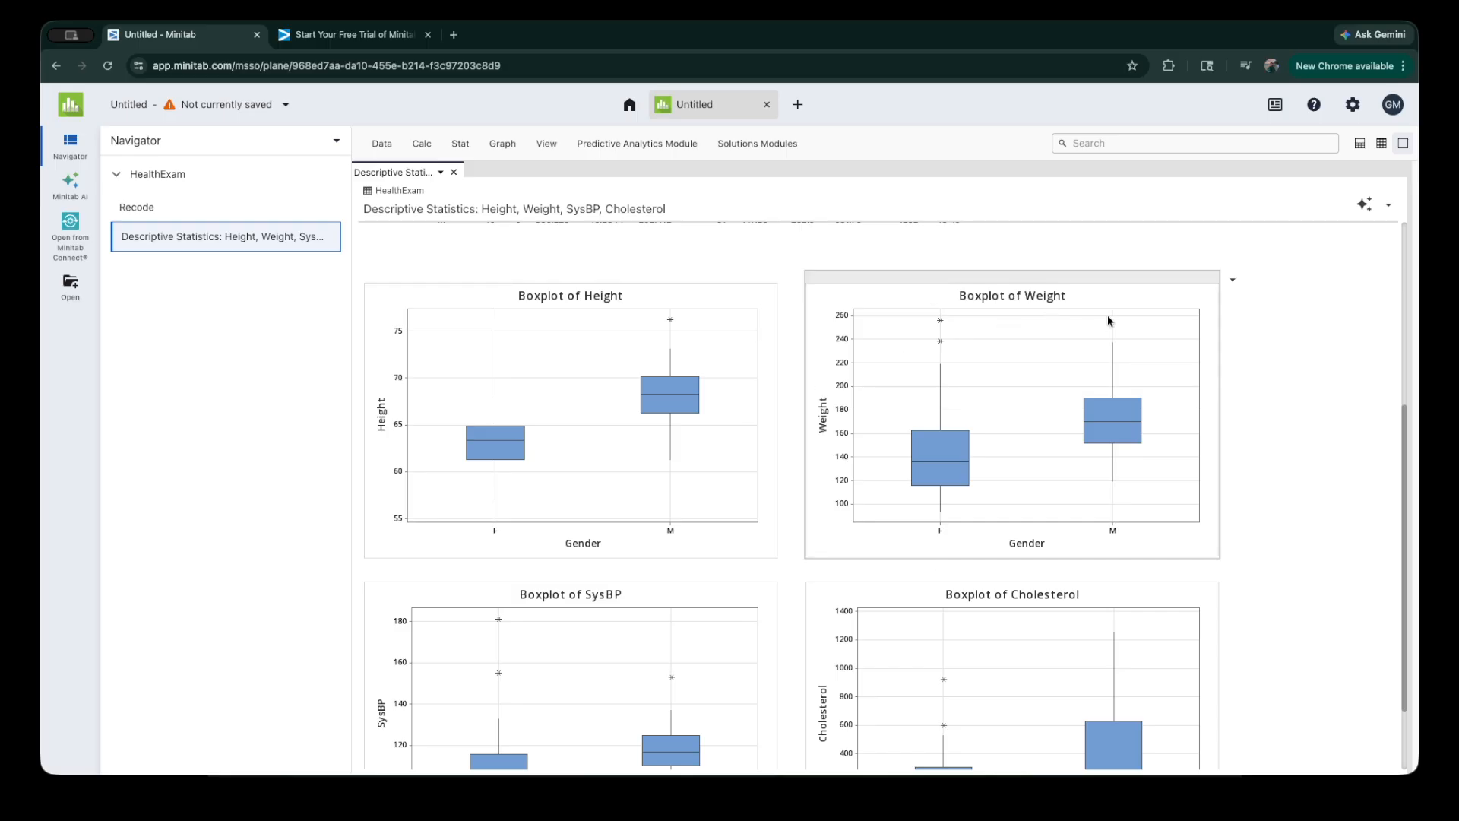
pyautogui.scroll(-1, 616, 418)
pyautogui.scroll(-2, 615, 417)
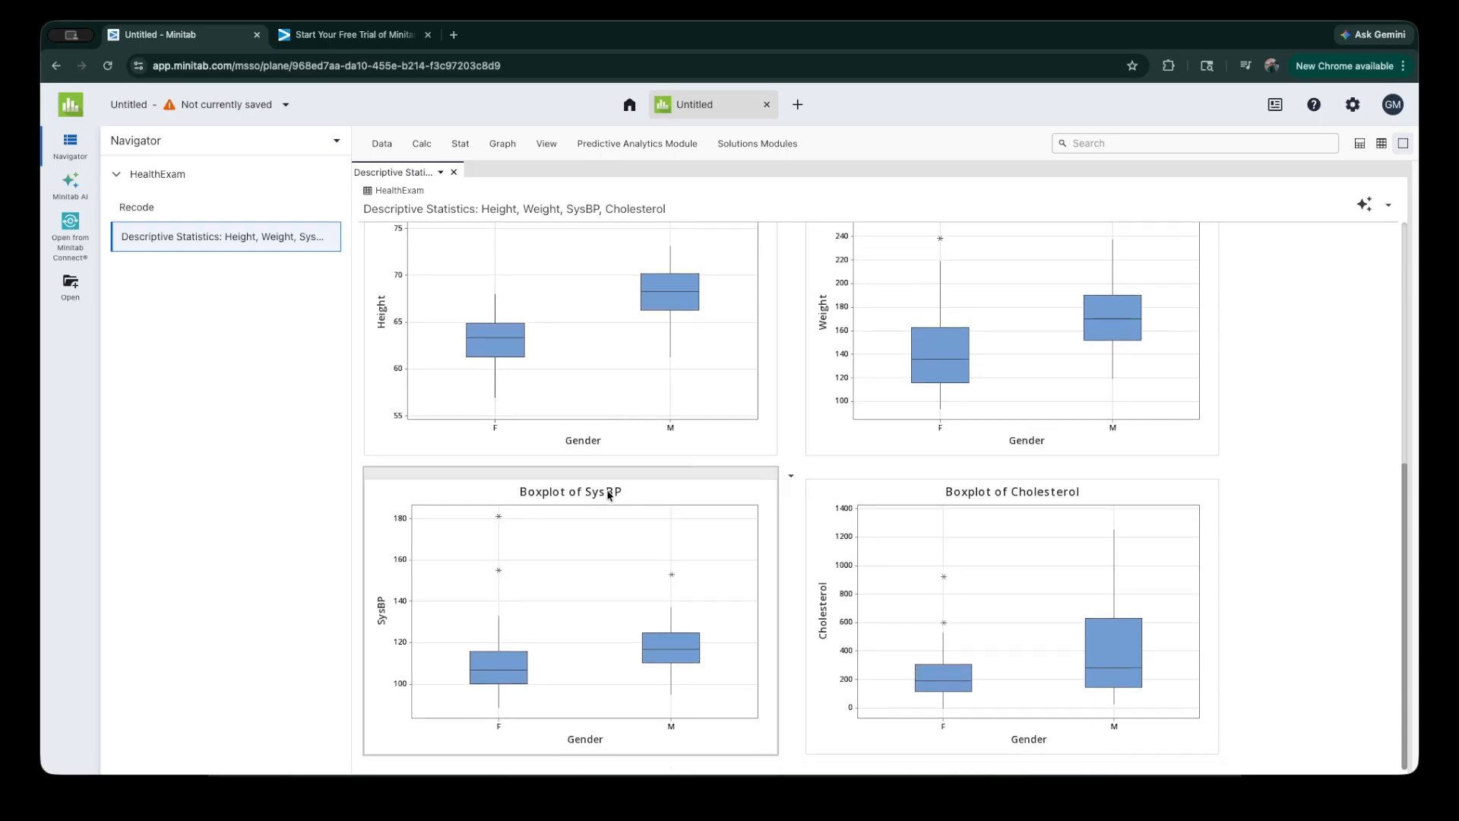
pyautogui.click(226, 236)
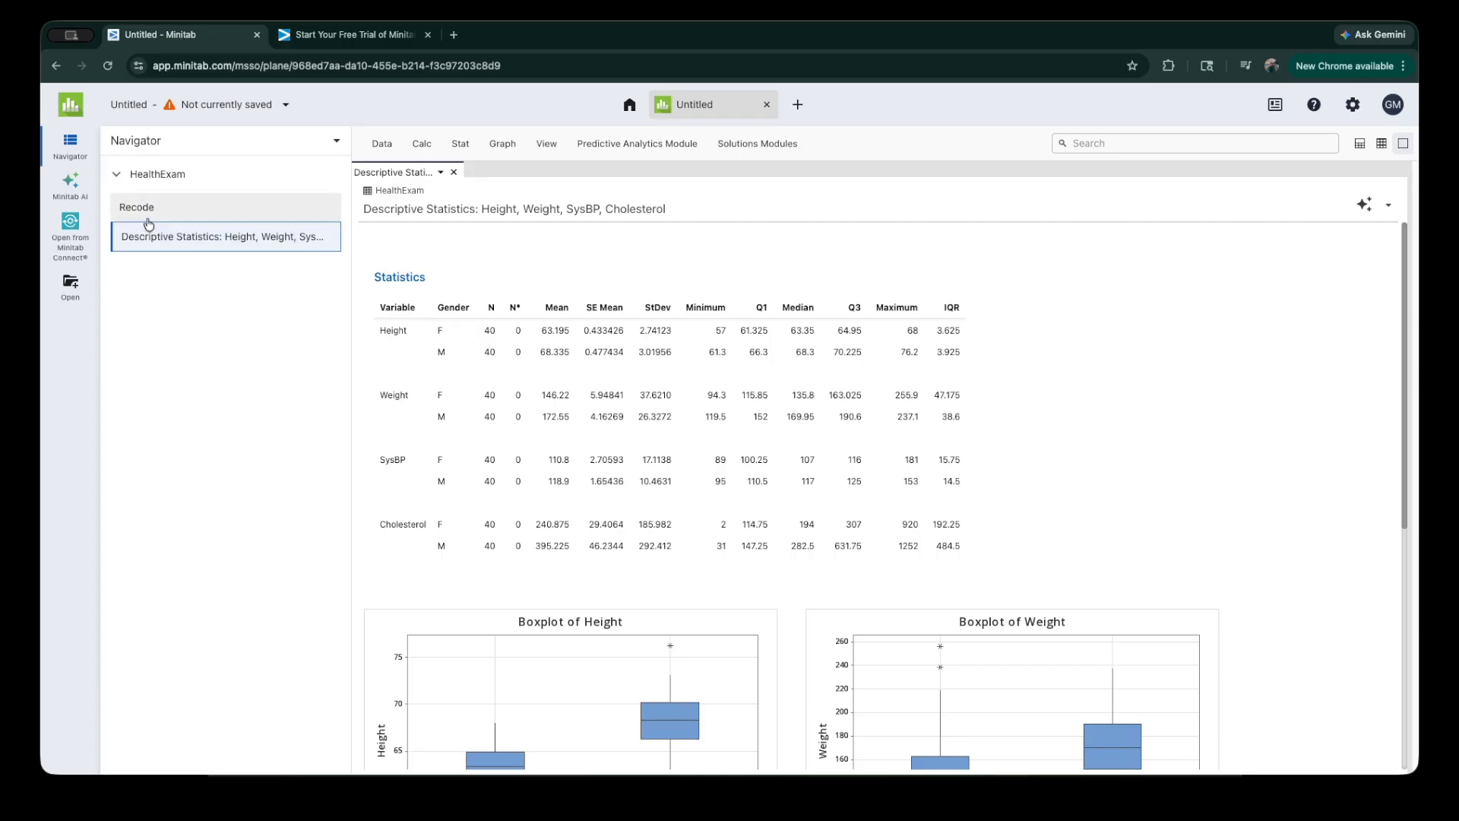
# Step: Revisit the Recode output and return to the Descriptive Statistics output to review the boxplots by Gender
pyautogui.click(205, 218)
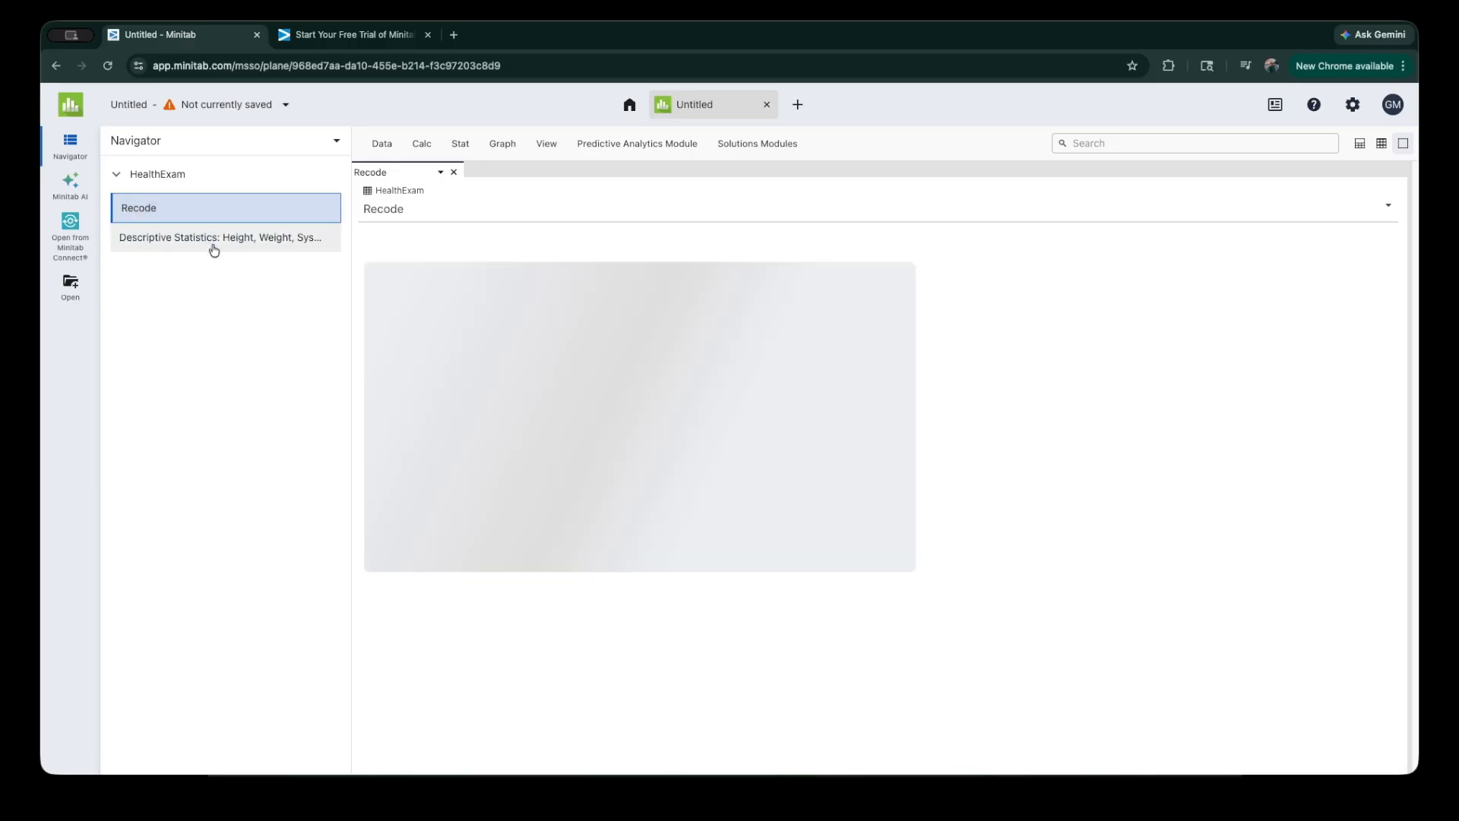
pyautogui.click(215, 242)
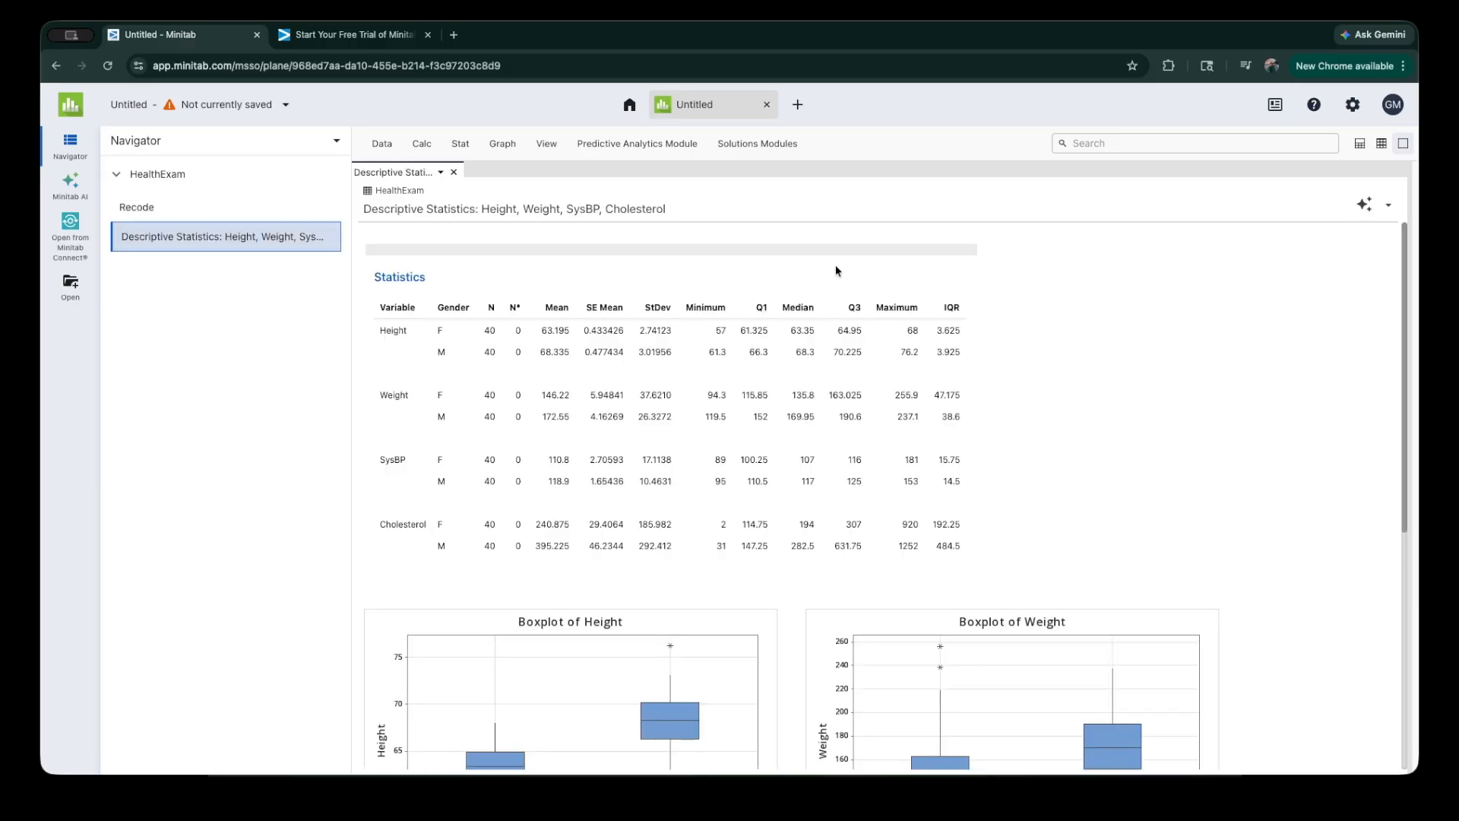
pyautogui.click(125, 207)
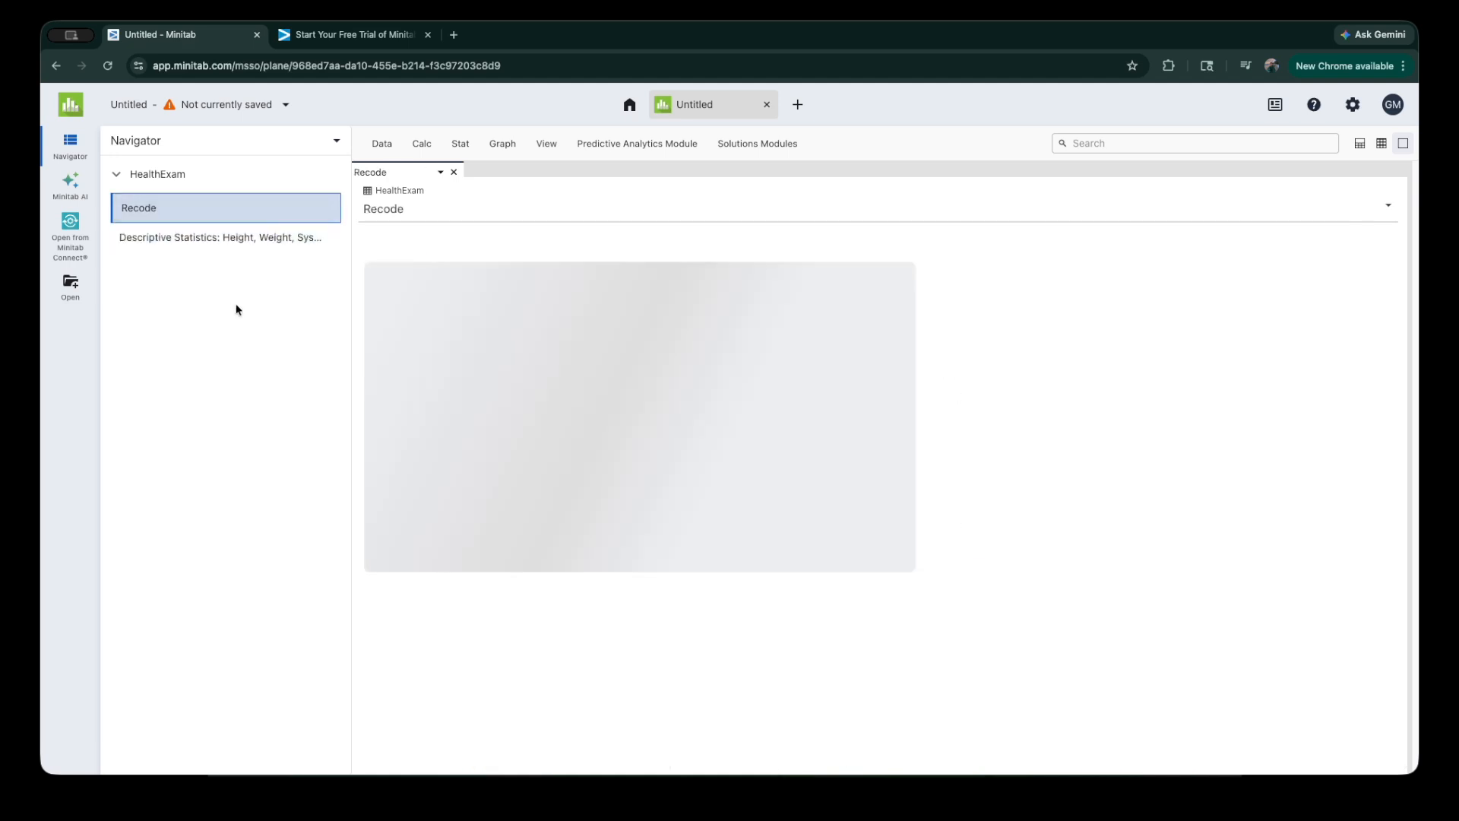
pyautogui.click(291, 250)
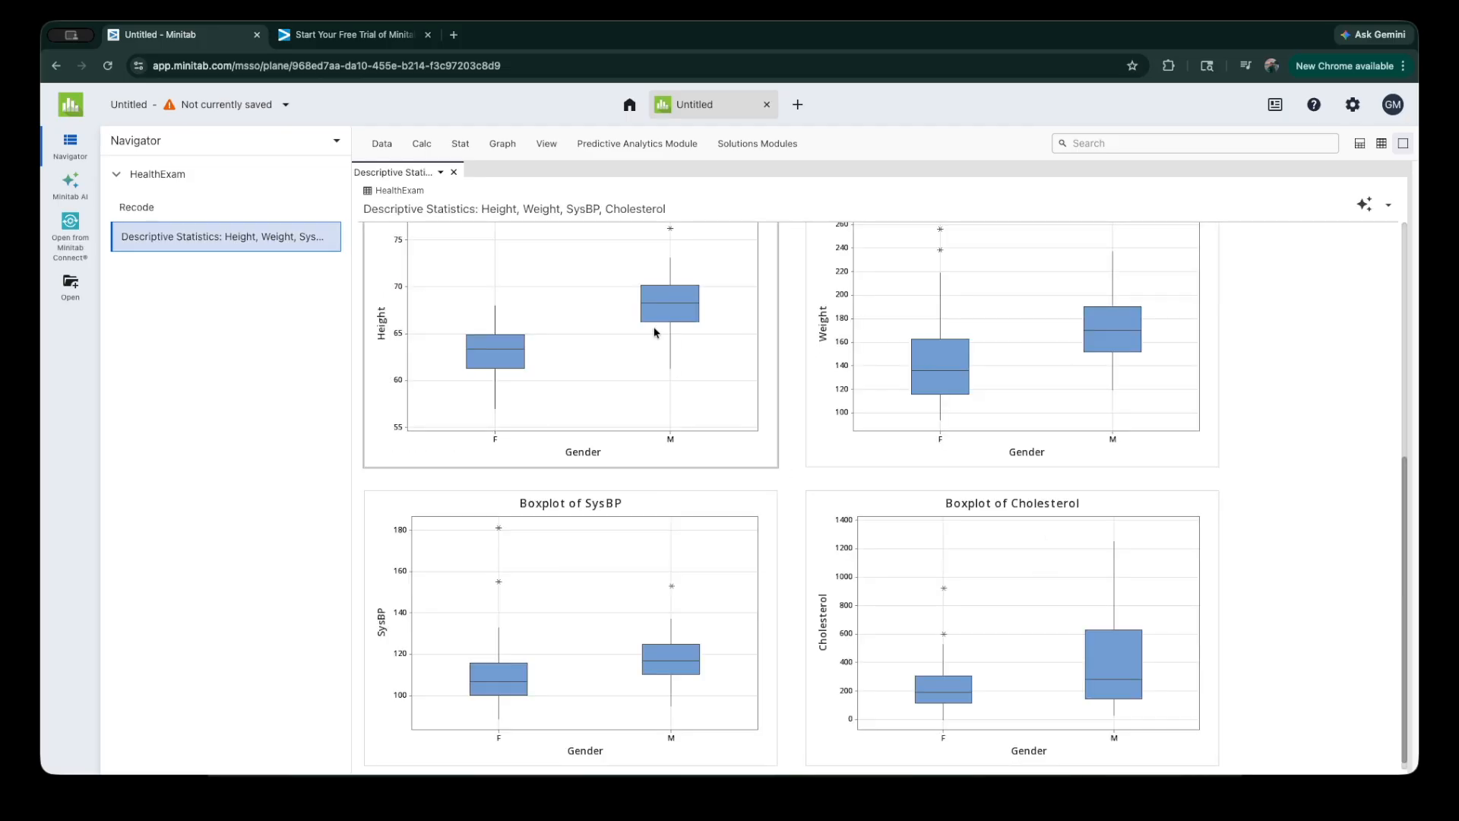
# Step: Create a simple histogram with BodyMass as the Y-variable
pyautogui.click(503, 144)
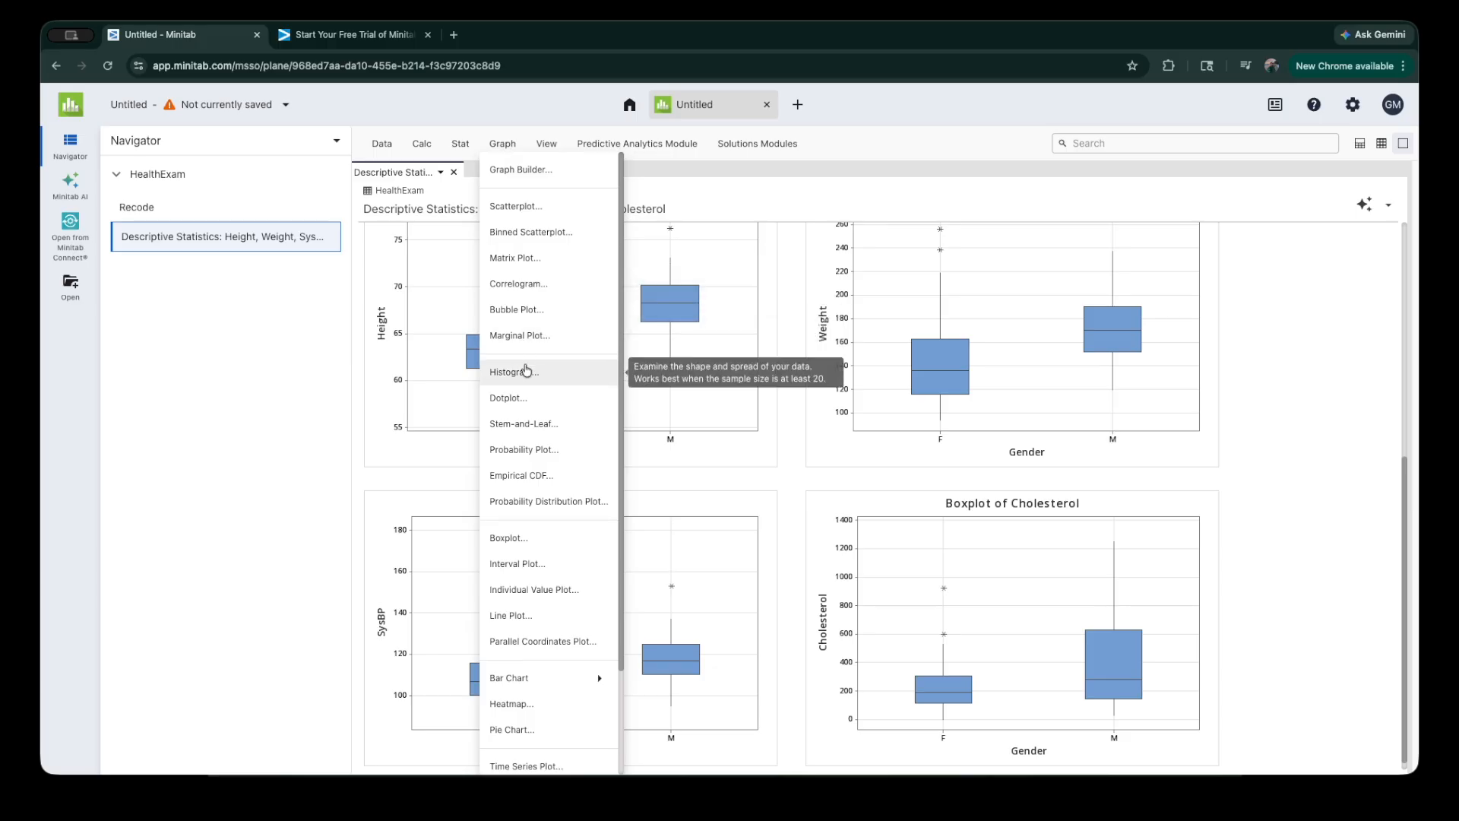
pyautogui.click(531, 382)
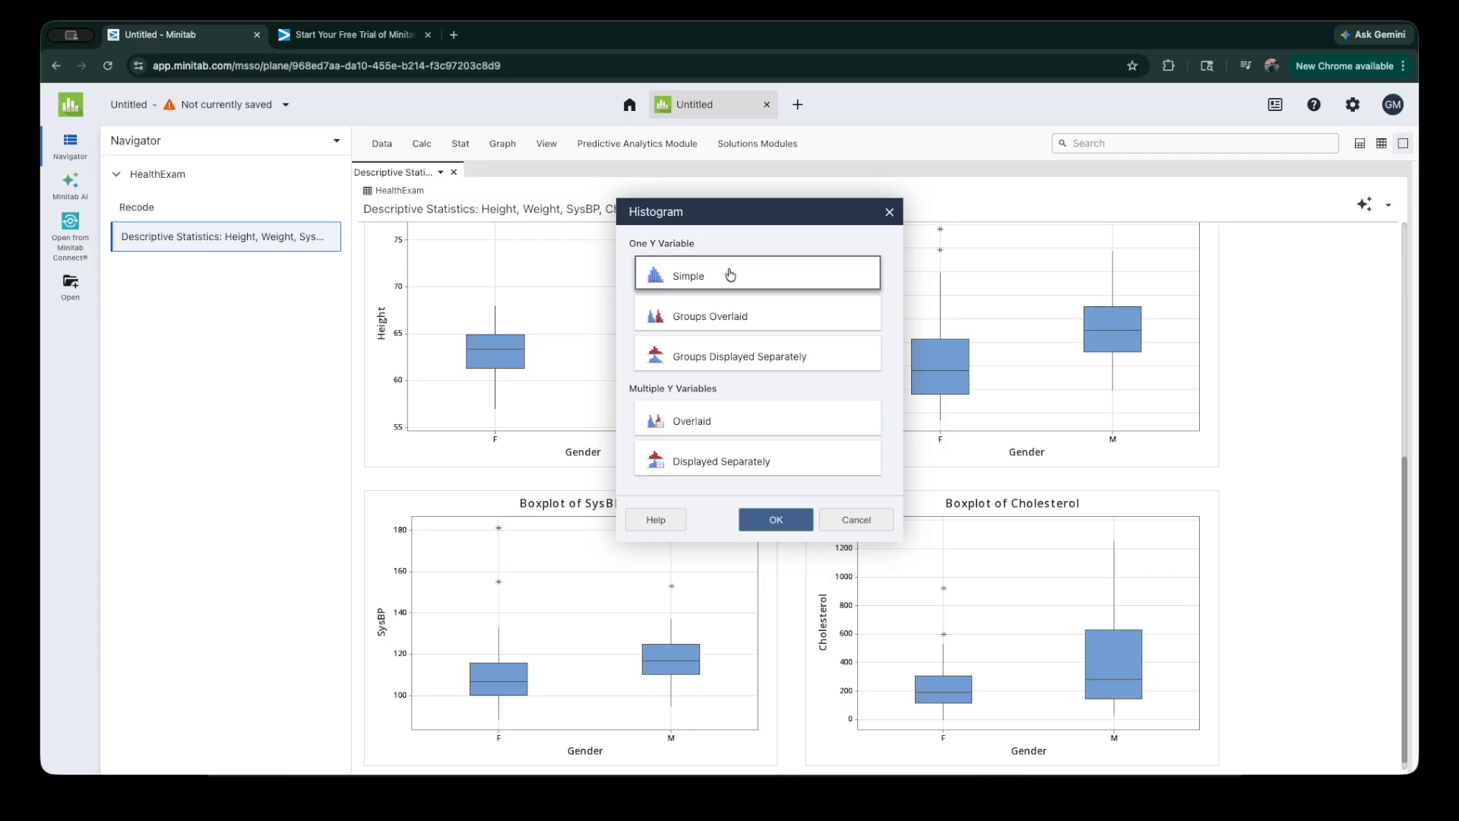
pyautogui.click(794, 524)
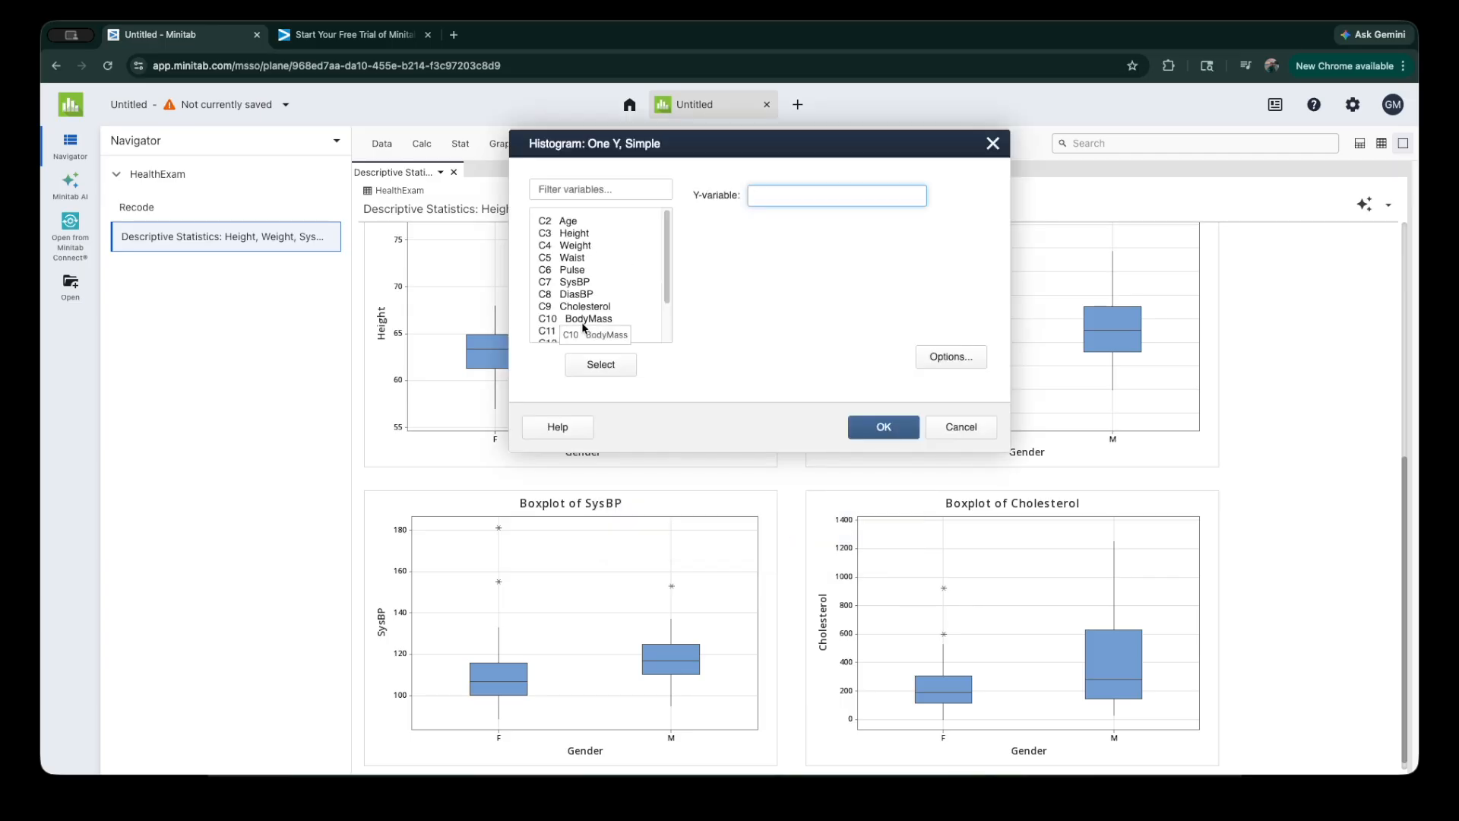
pyautogui.doubleClick(584, 326)
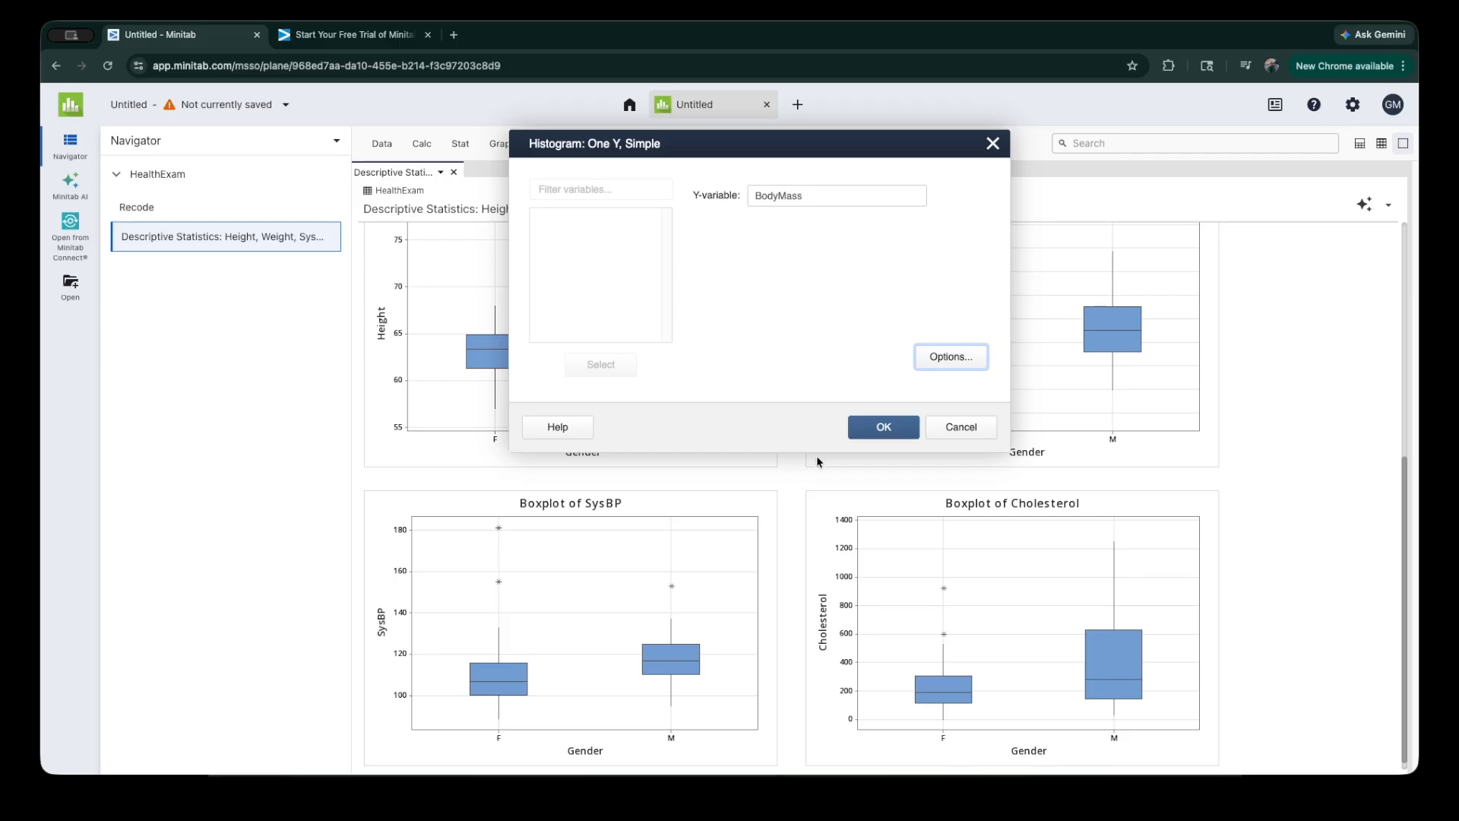
pyautogui.click(881, 427)
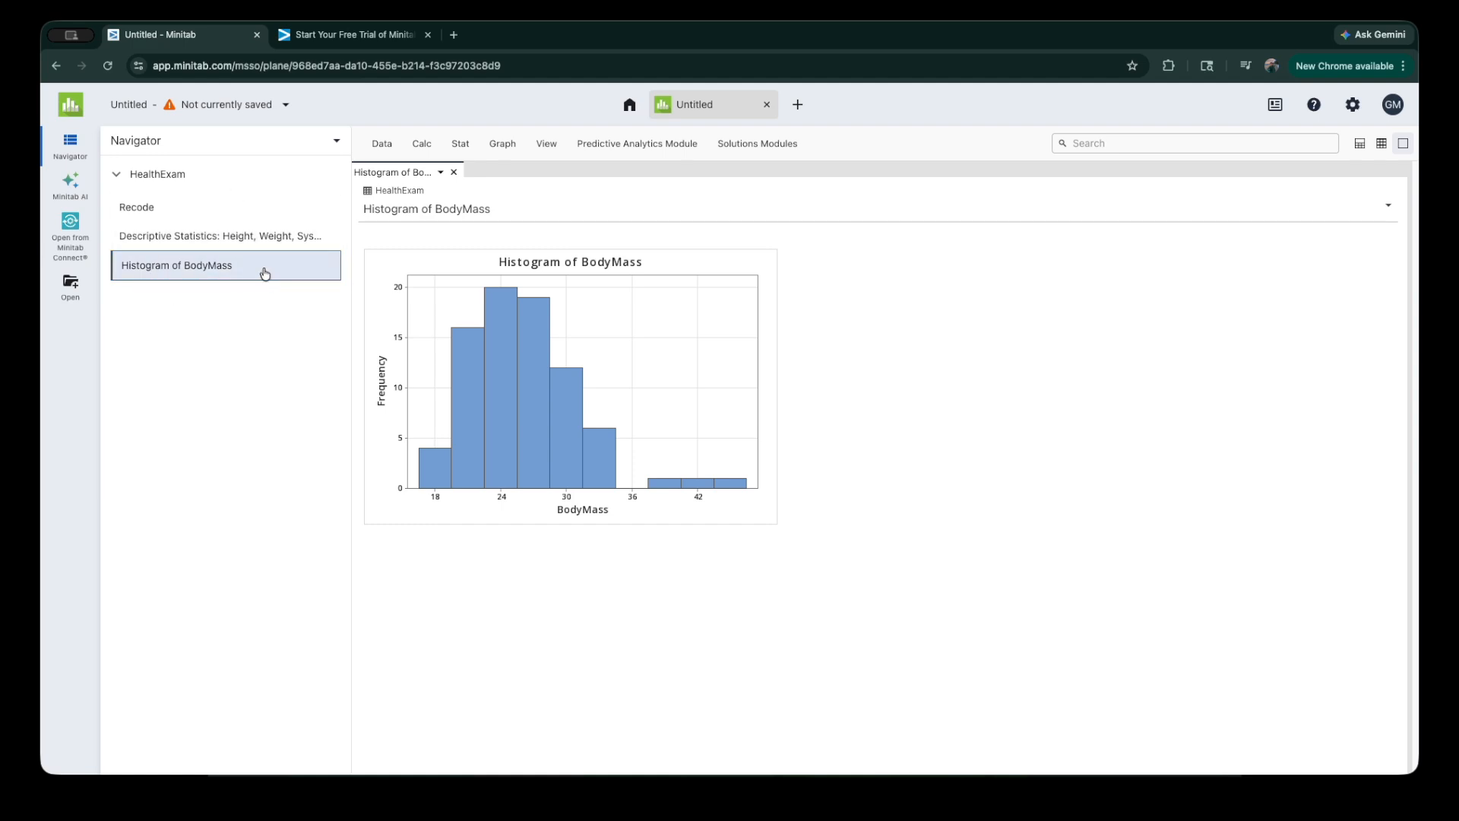
# Step: Set up a simple scatterplot with SysBP as the Y-variable and Age as the X-variable
pyautogui.click(503, 144)
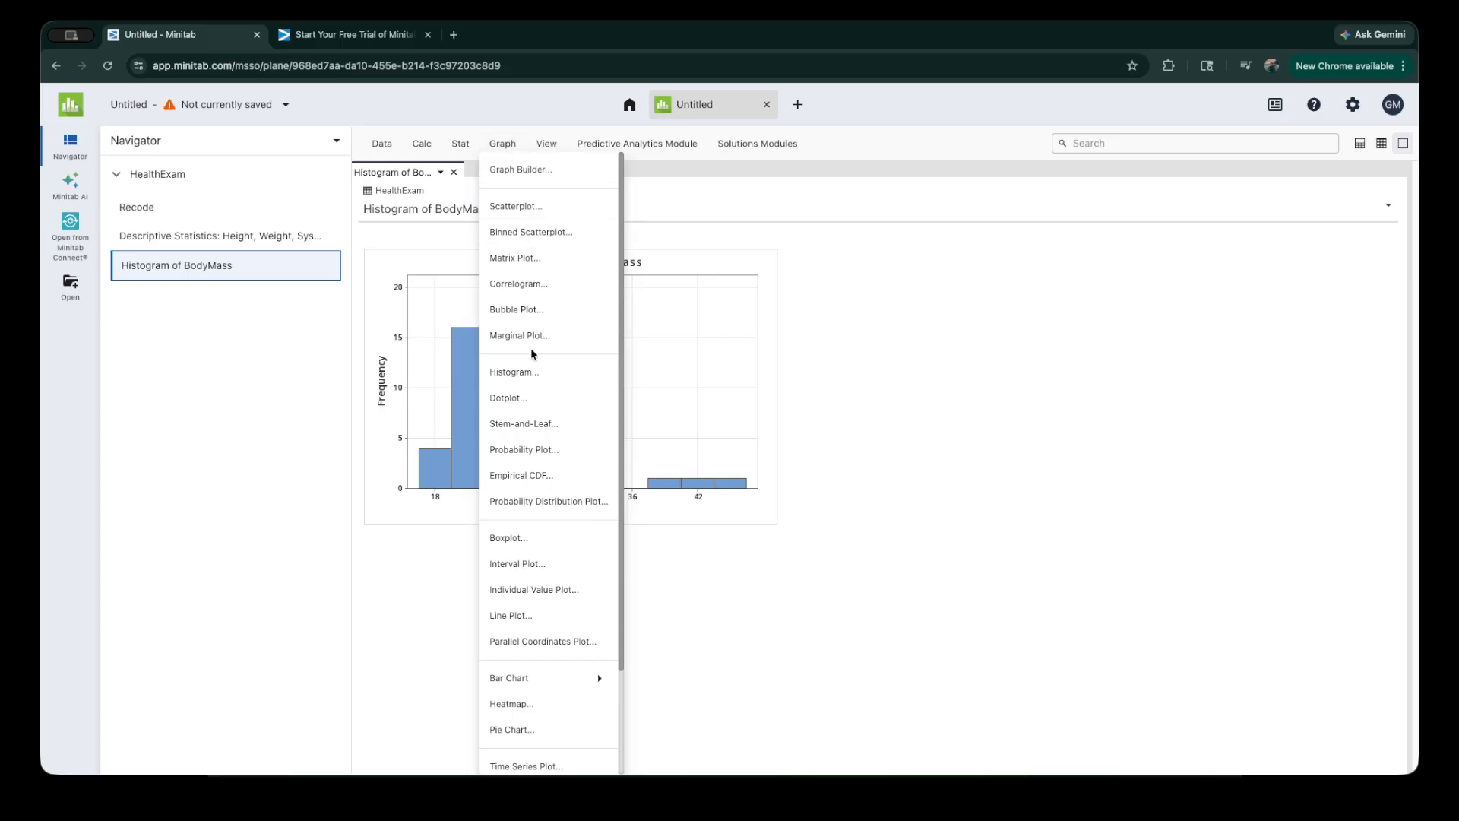
pyautogui.click(544, 217)
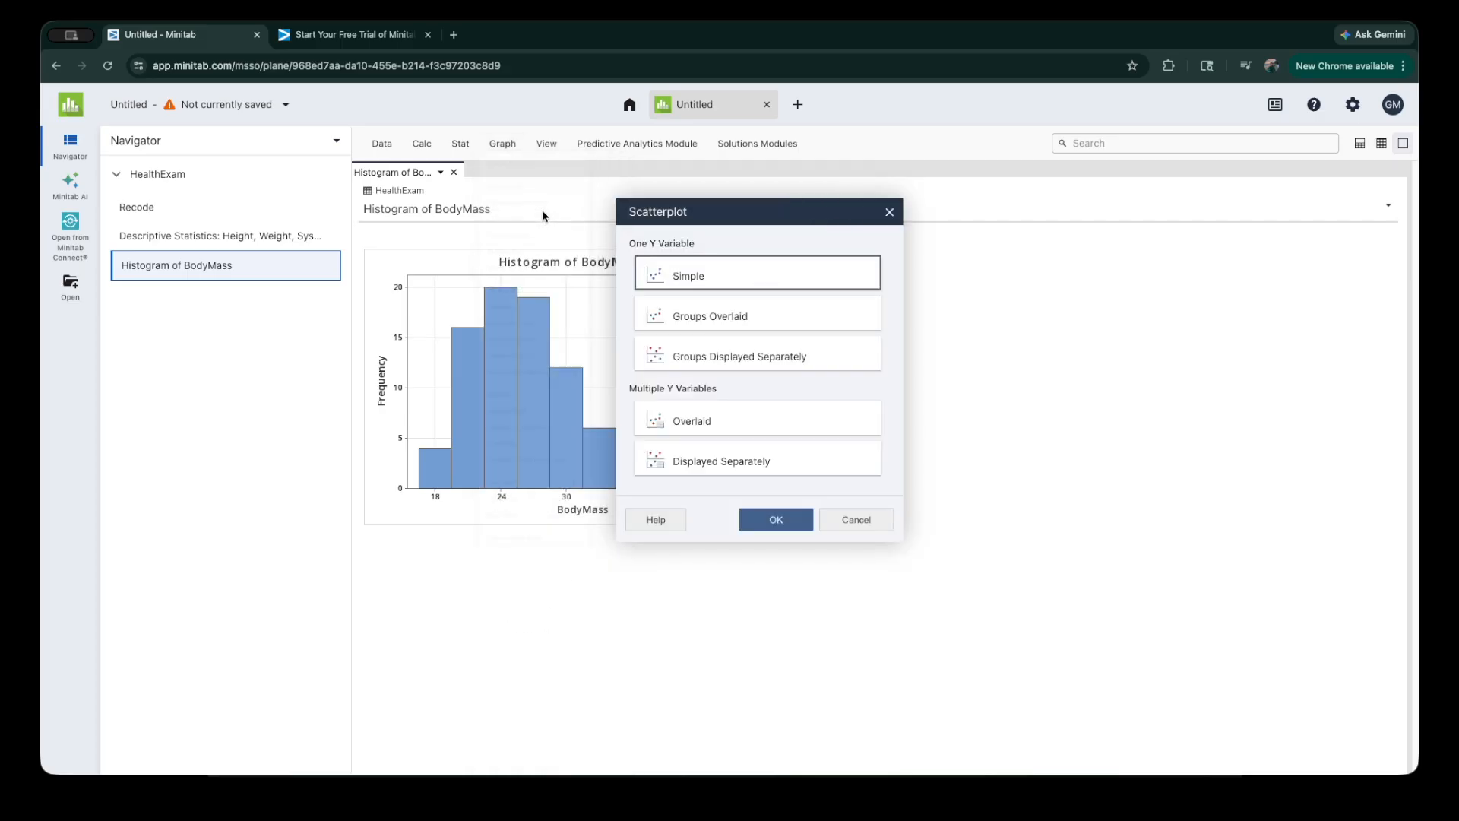
pyautogui.click(771, 519)
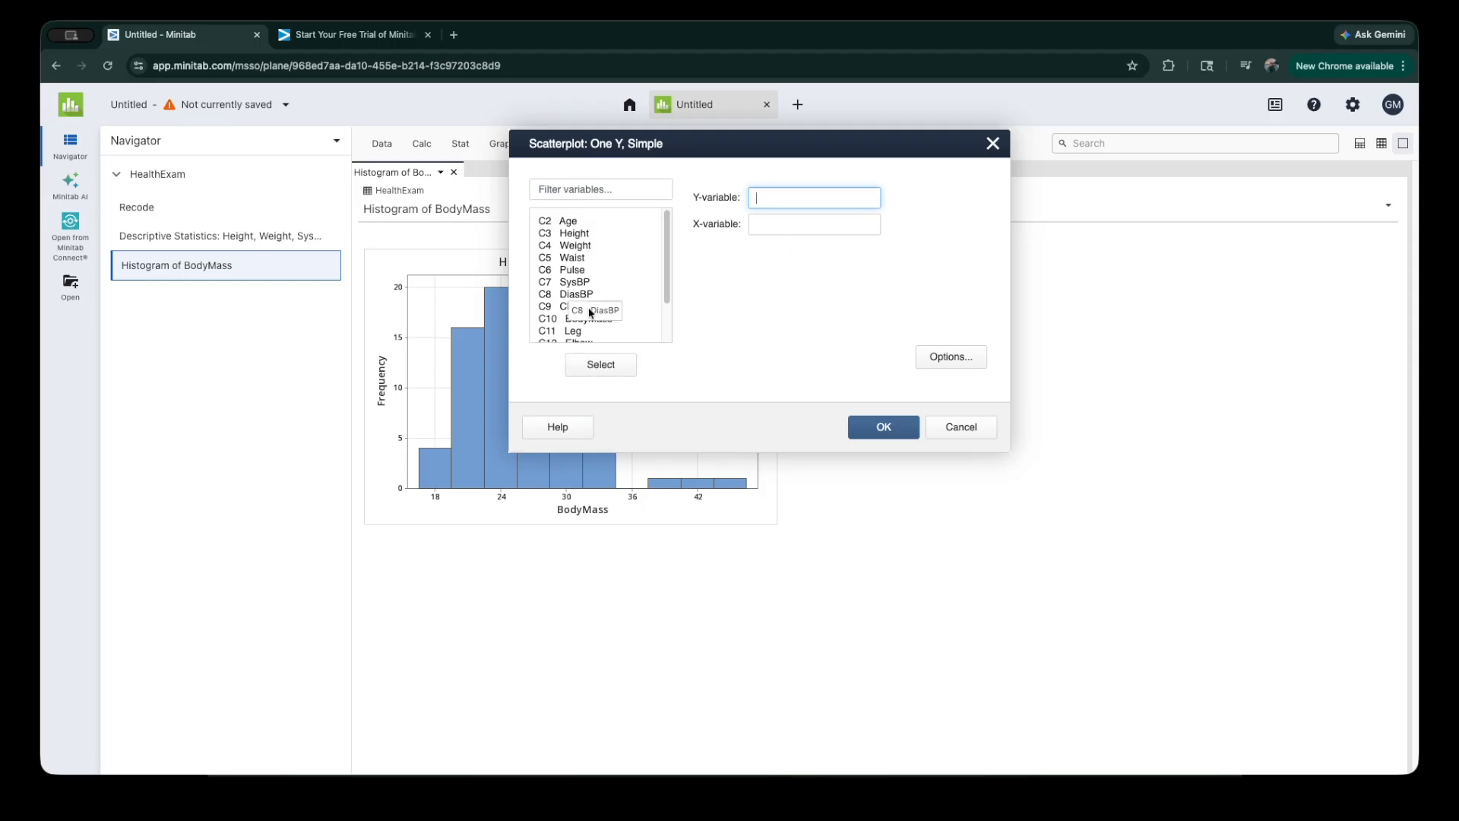
pyautogui.doubleClick(585, 285)
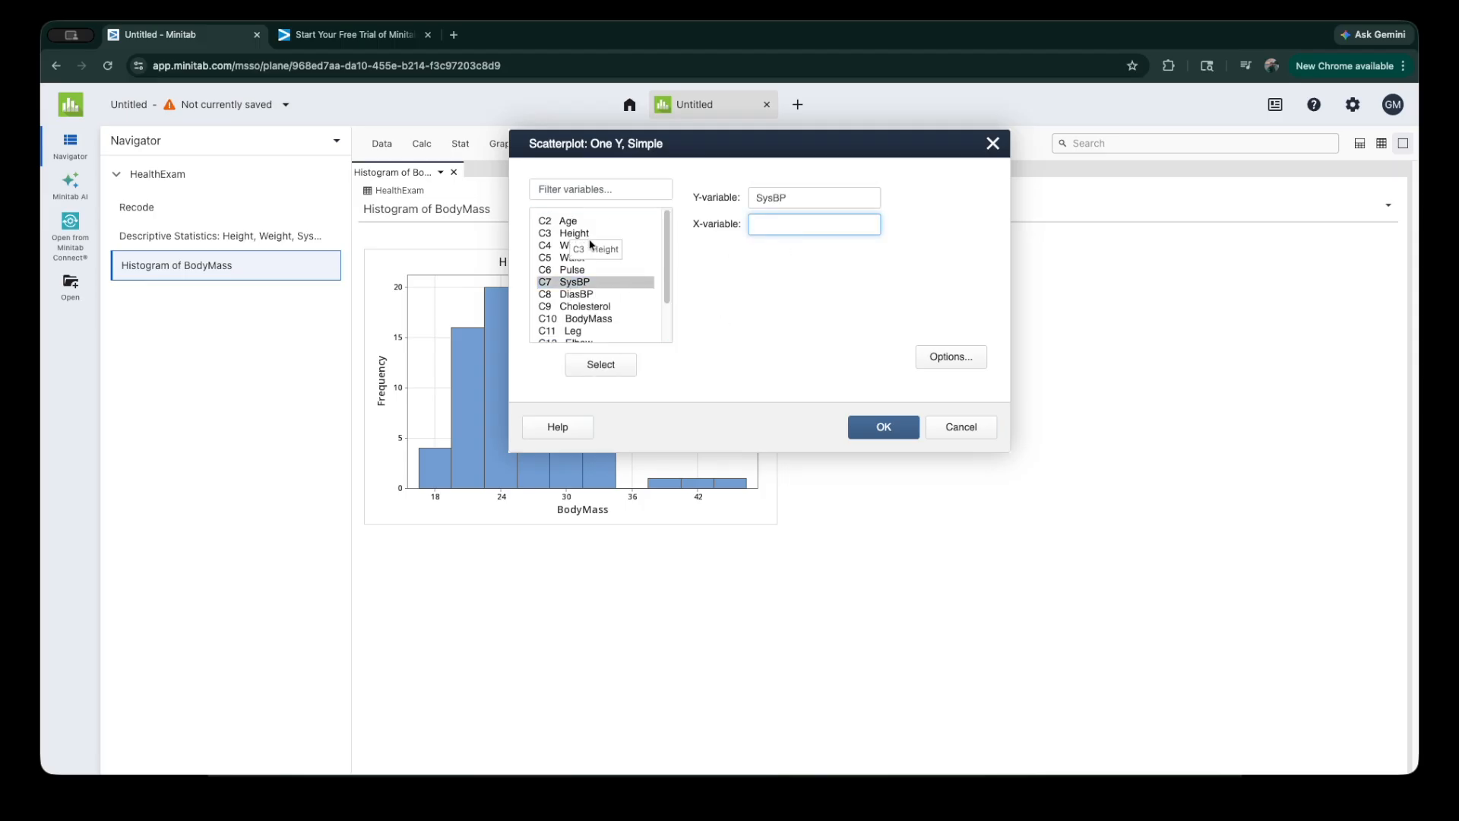
pyautogui.doubleClick(568, 221)
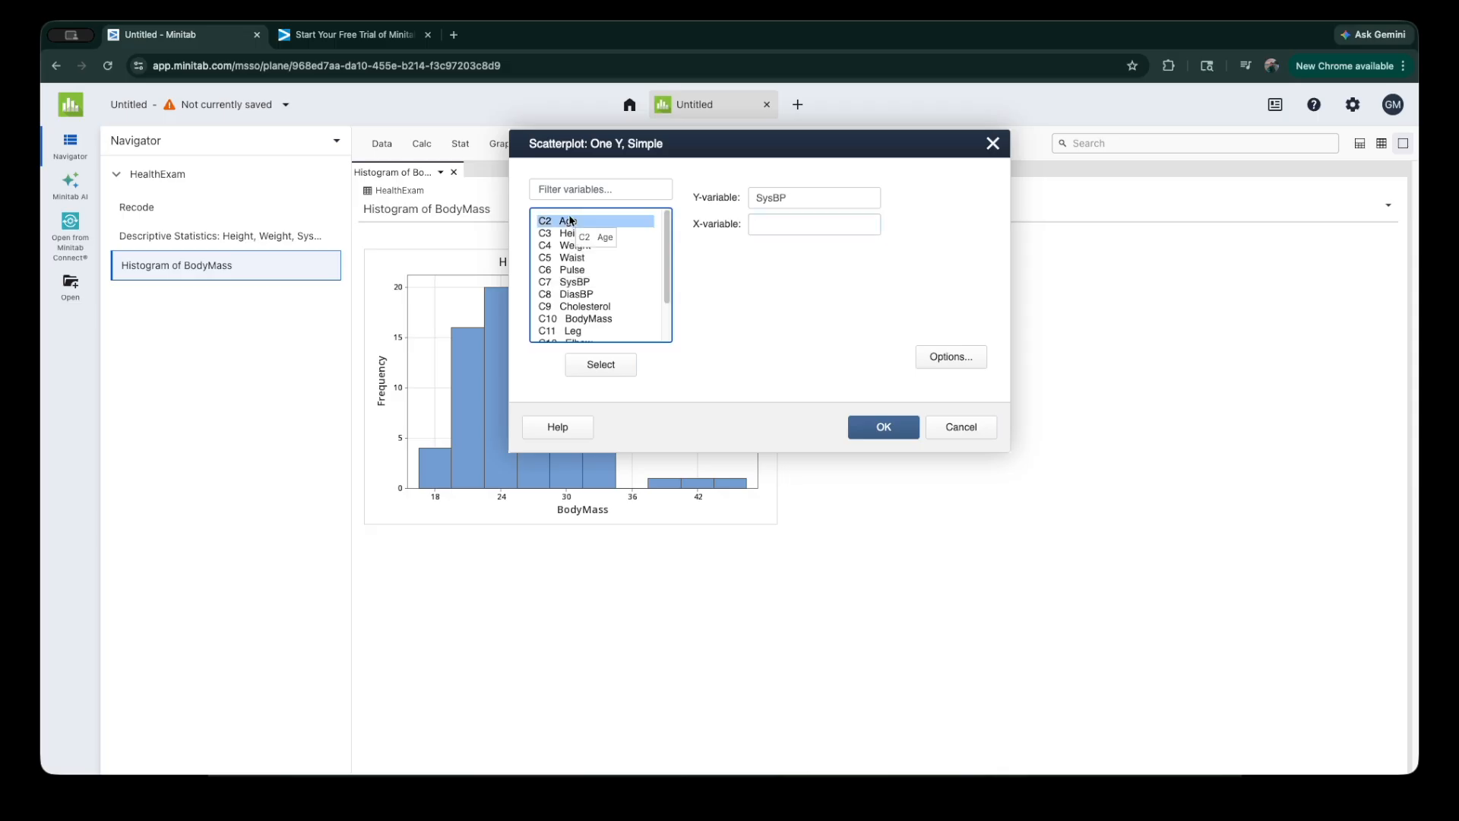
# Step: Add a fitted regression line to the scatterplot of SysBP against Age and generate the graph
pyautogui.click(942, 355)
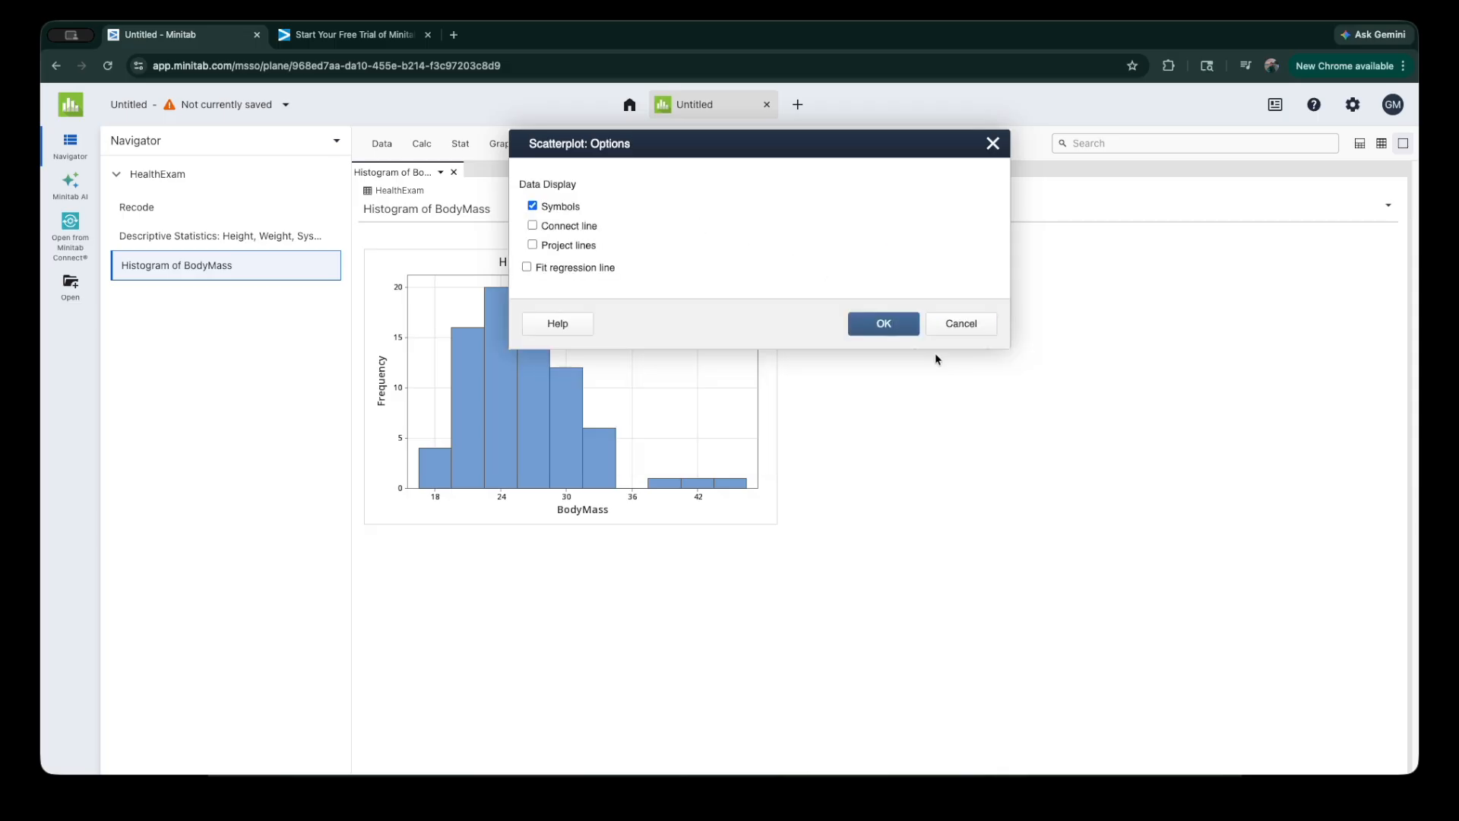
pyautogui.click(528, 268)
pyautogui.click(901, 328)
pyautogui.click(883, 426)
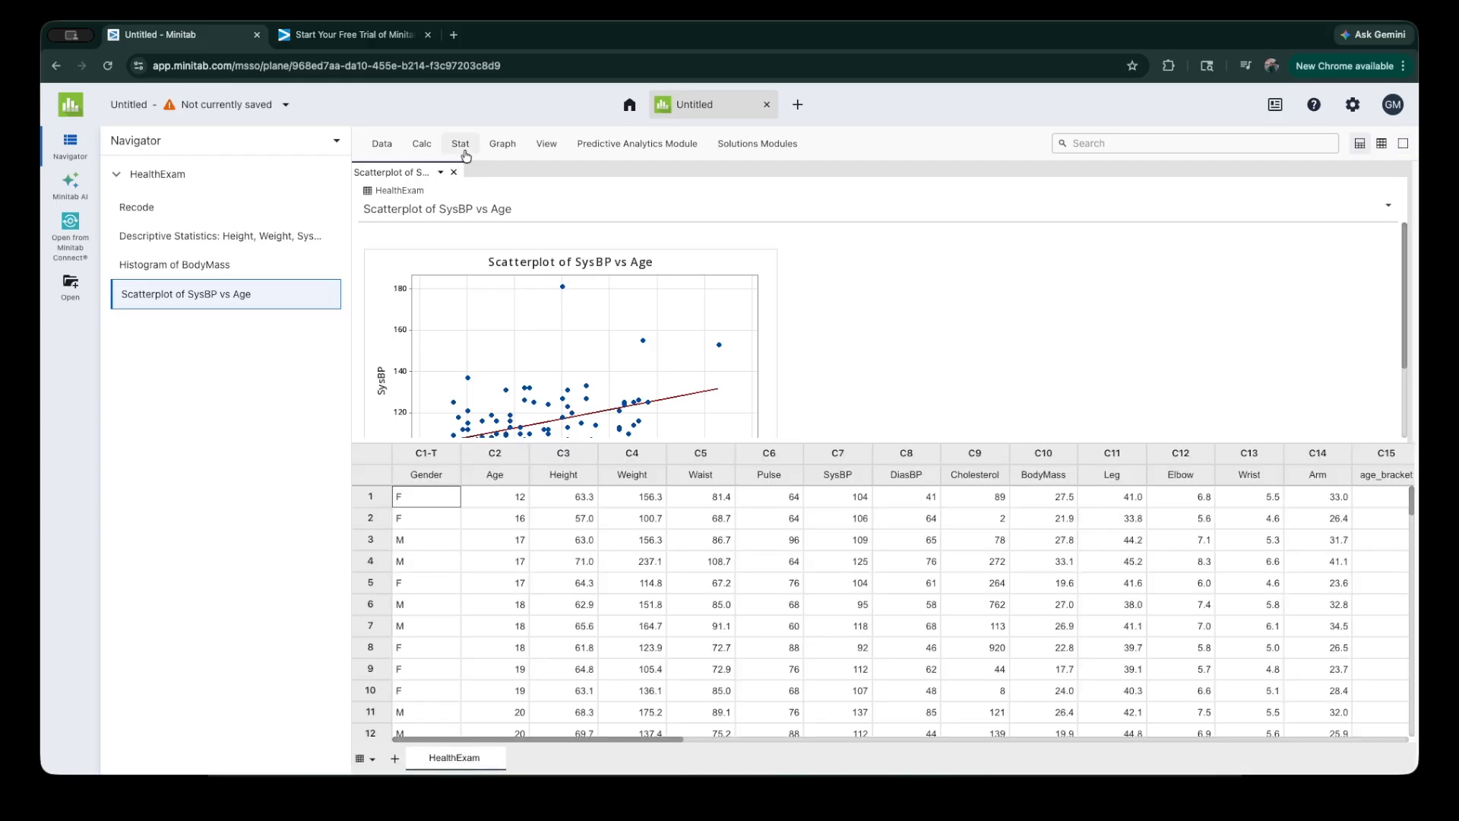
# Step: Run a 2-Sample t test with both samples in one column, using SysBP as the samples and Gender as the sample IDs
pyautogui.click(461, 149)
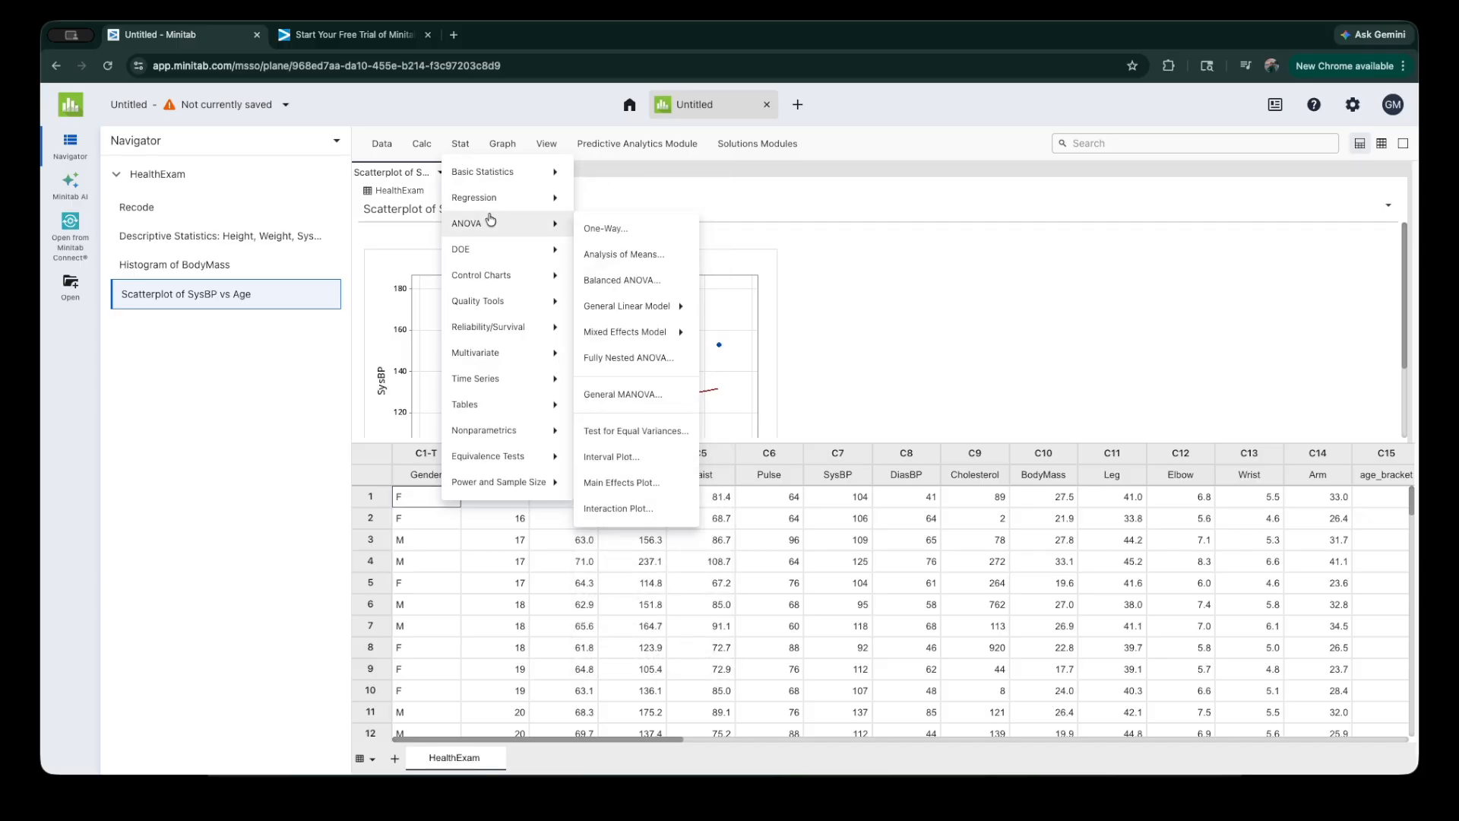
pyautogui.moveTo(481, 174)
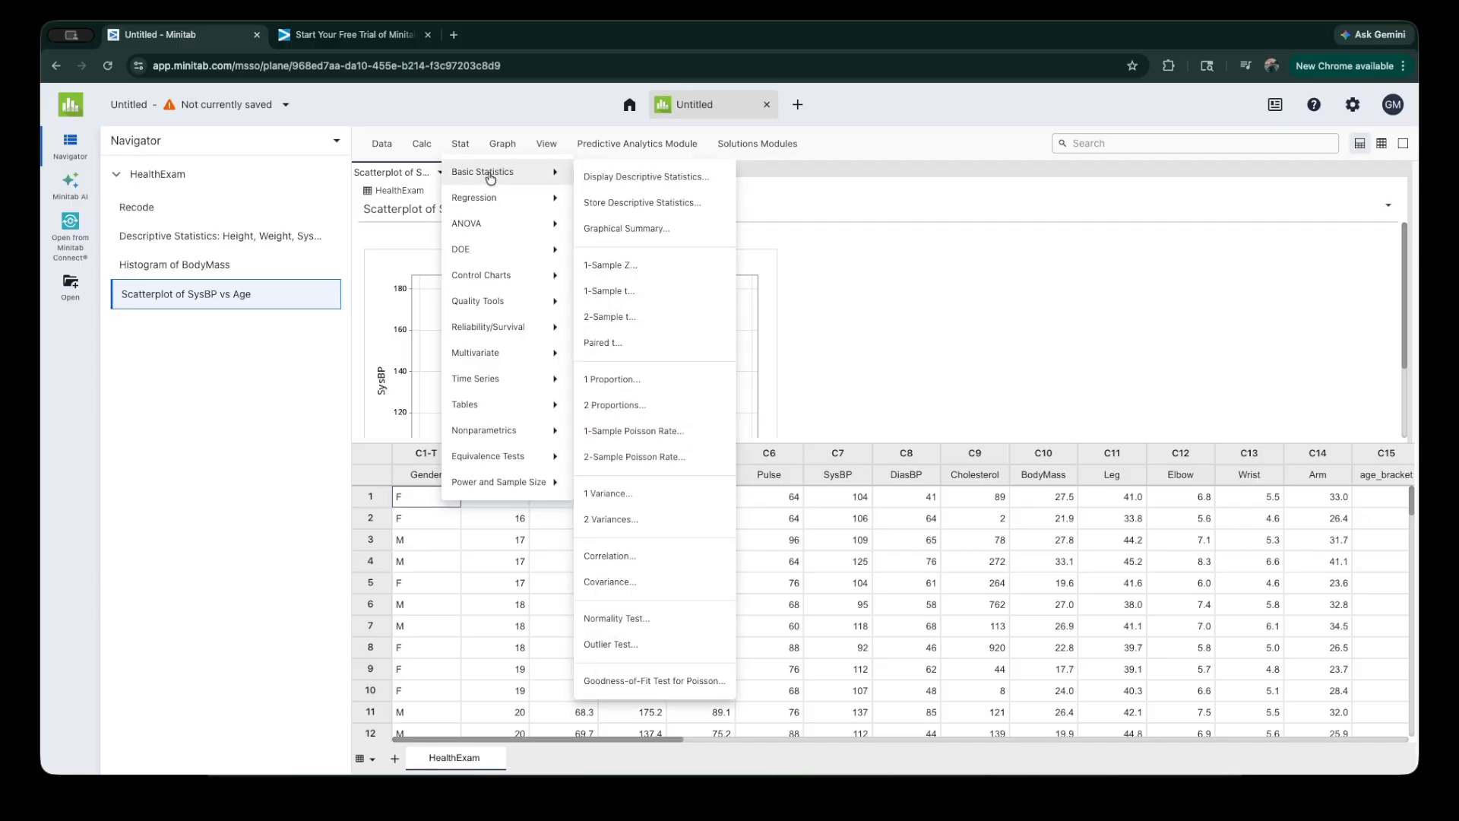
pyautogui.click(643, 329)
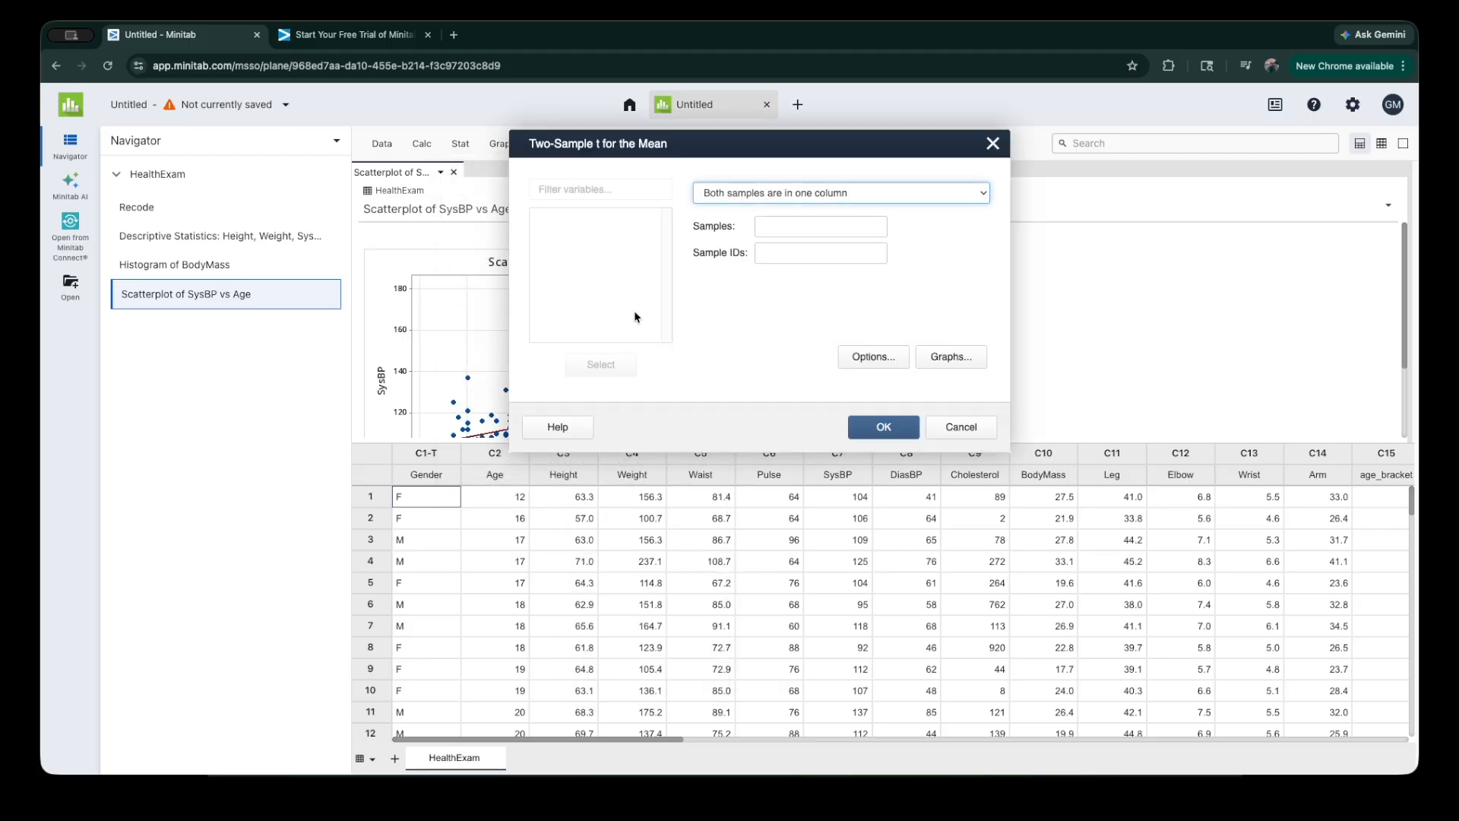
pyautogui.click(767, 233)
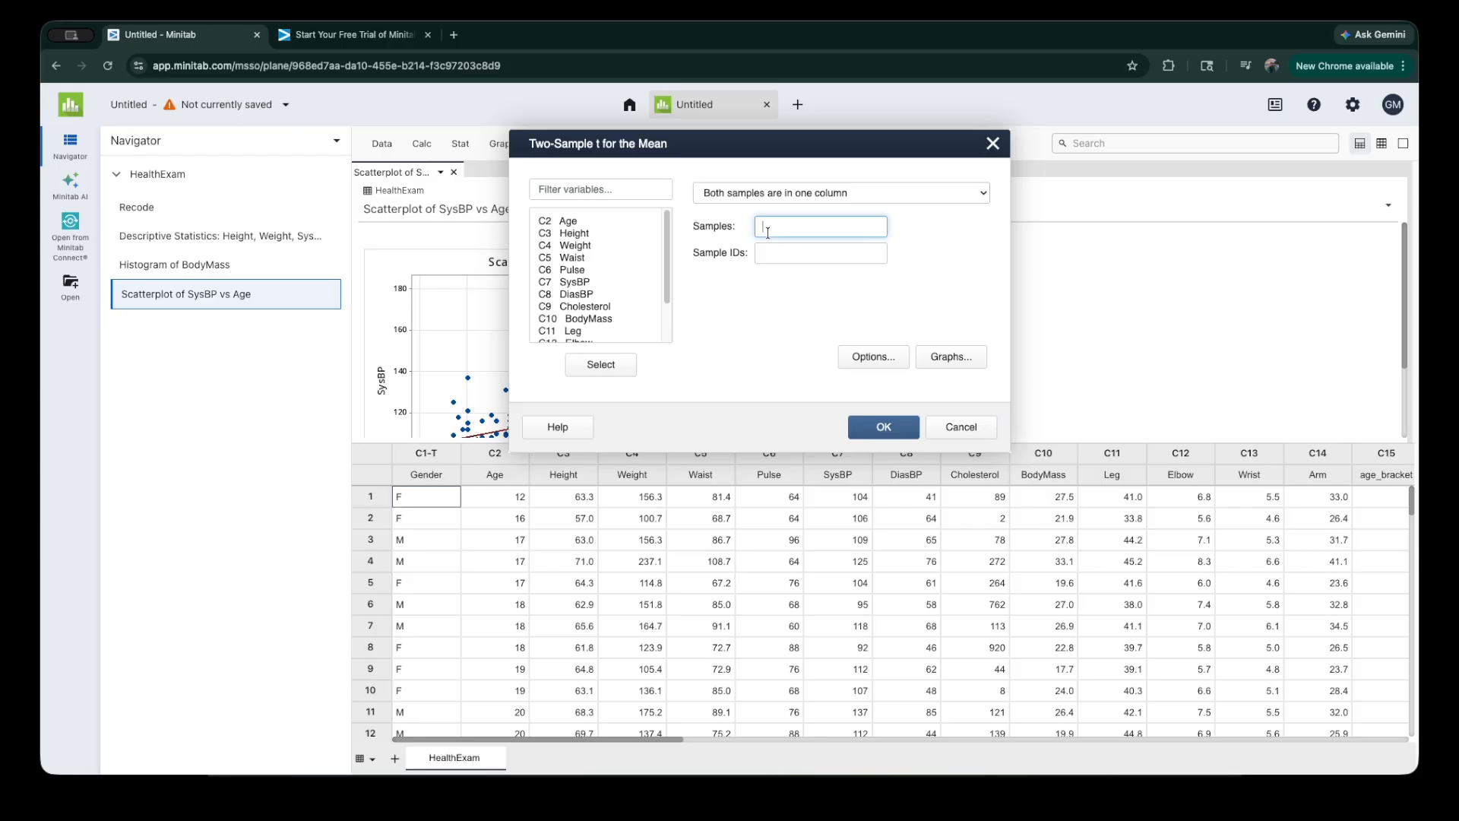
pyautogui.doubleClick(575, 282)
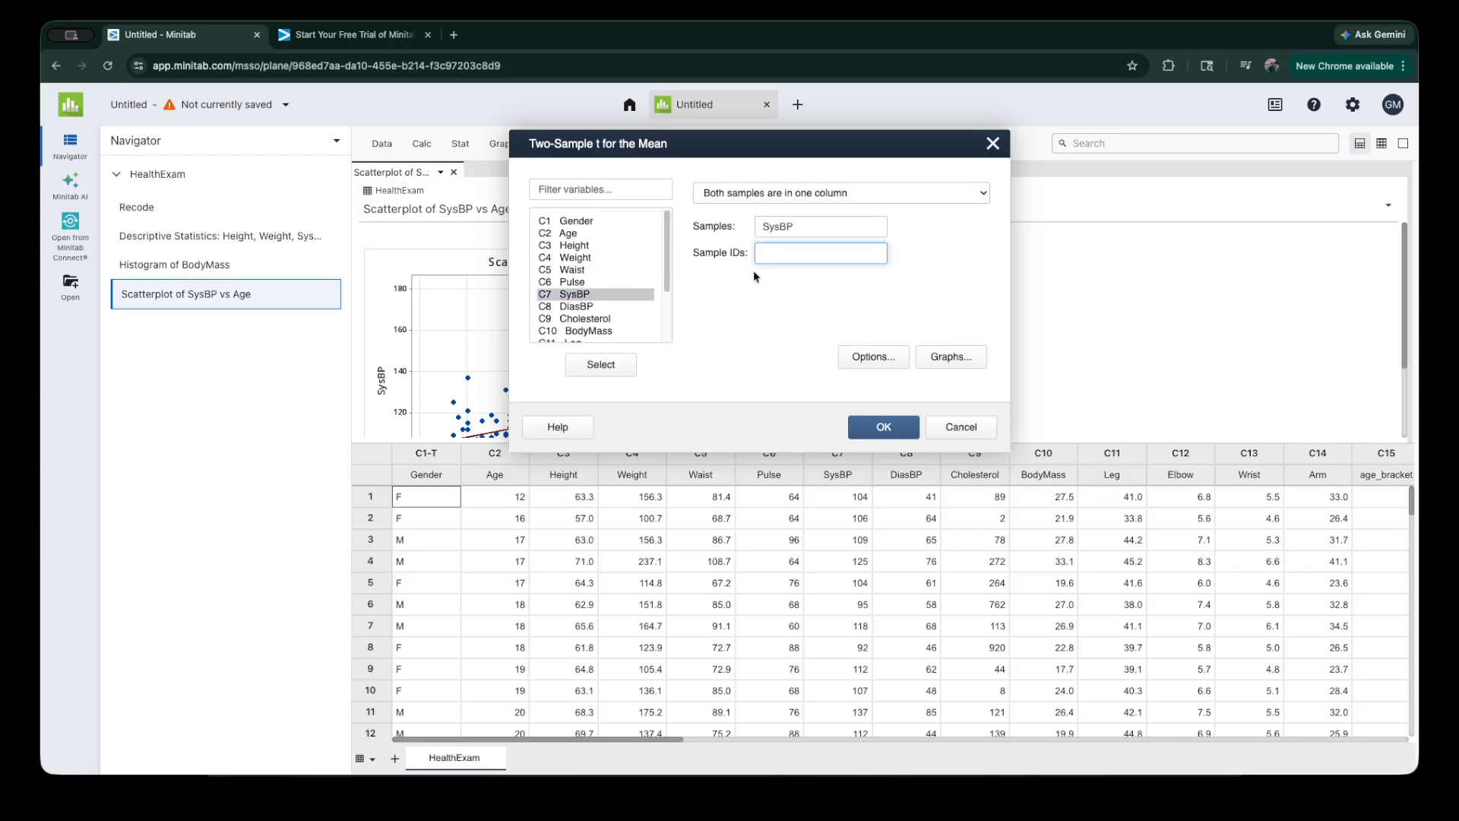
pyautogui.doubleClick(576, 221)
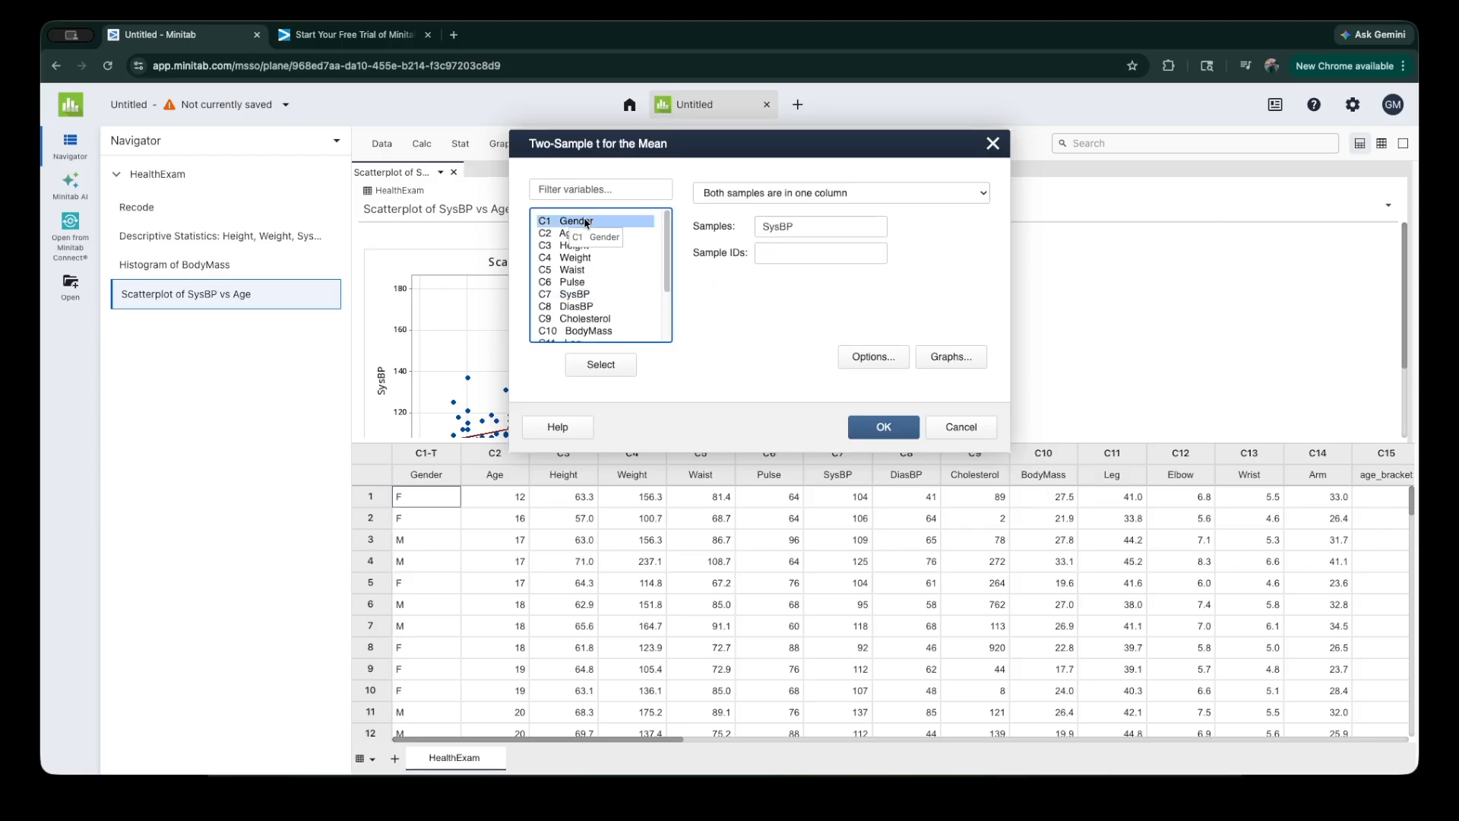
pyautogui.click(898, 435)
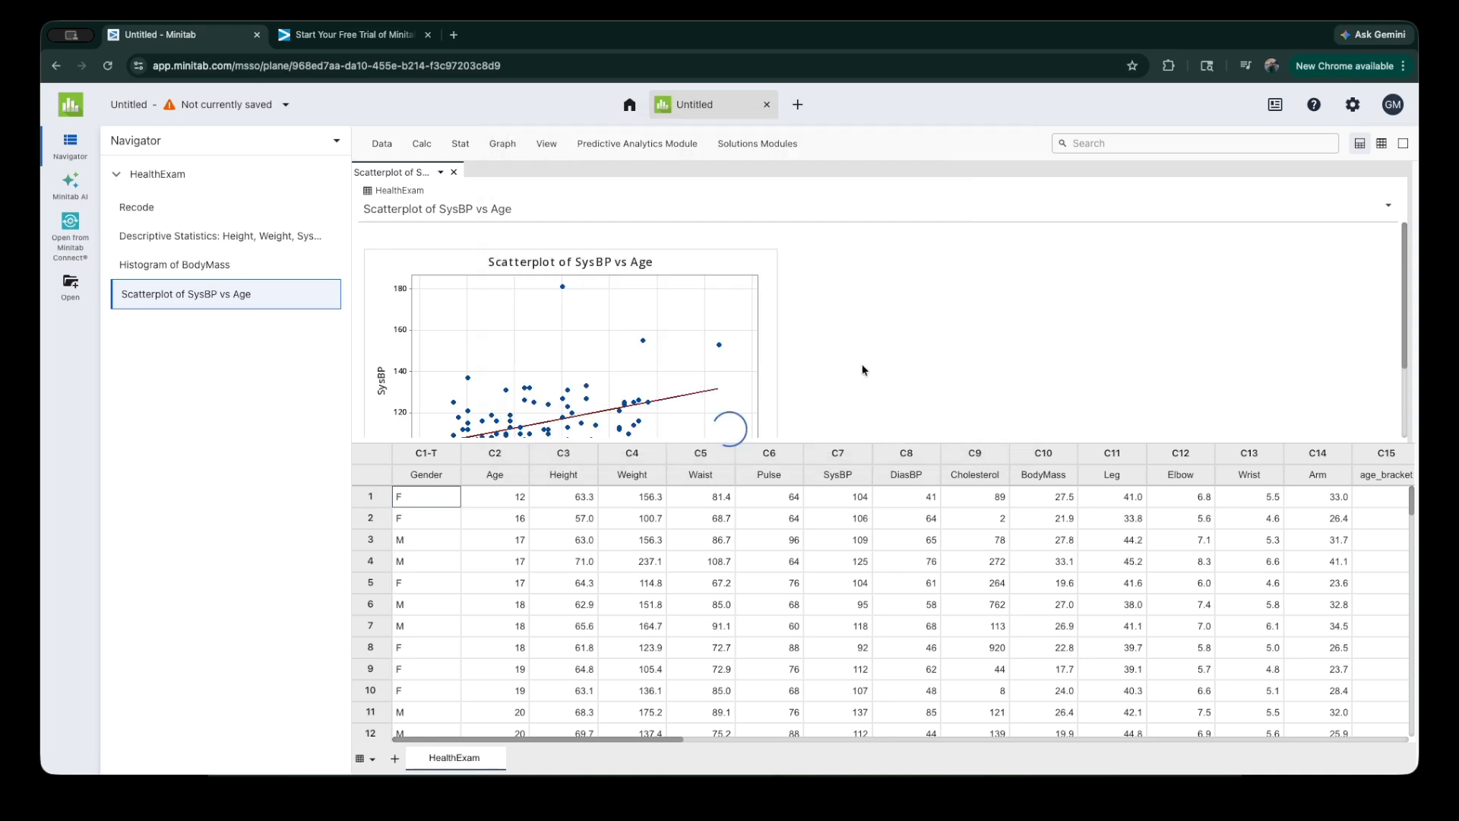
# Step: Show only the output and examine the two-sample t-test results, including the P-value and the hypotheses
pyautogui.click(1403, 143)
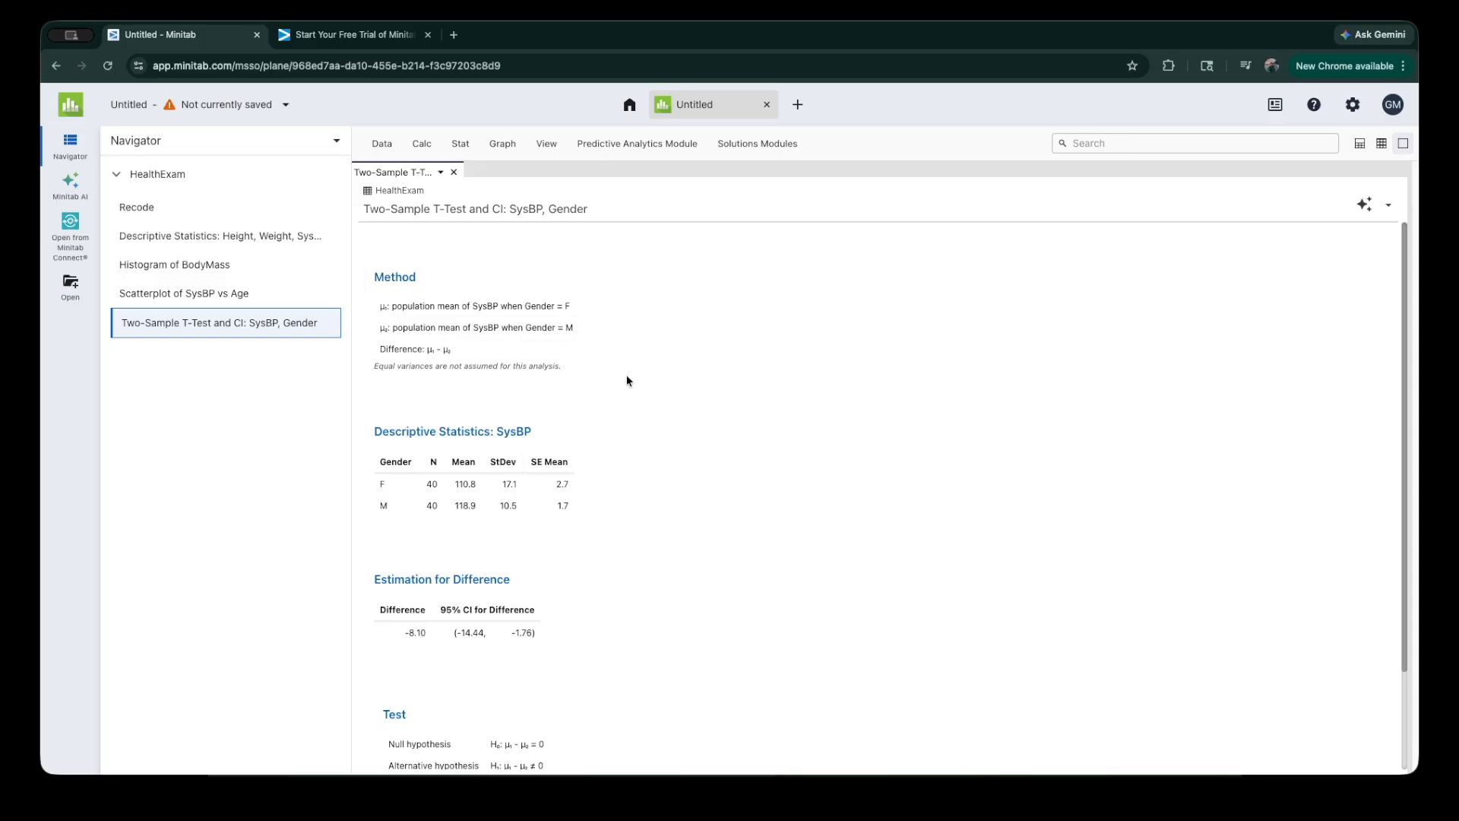
pyautogui.scroll(-2, 627, 377)
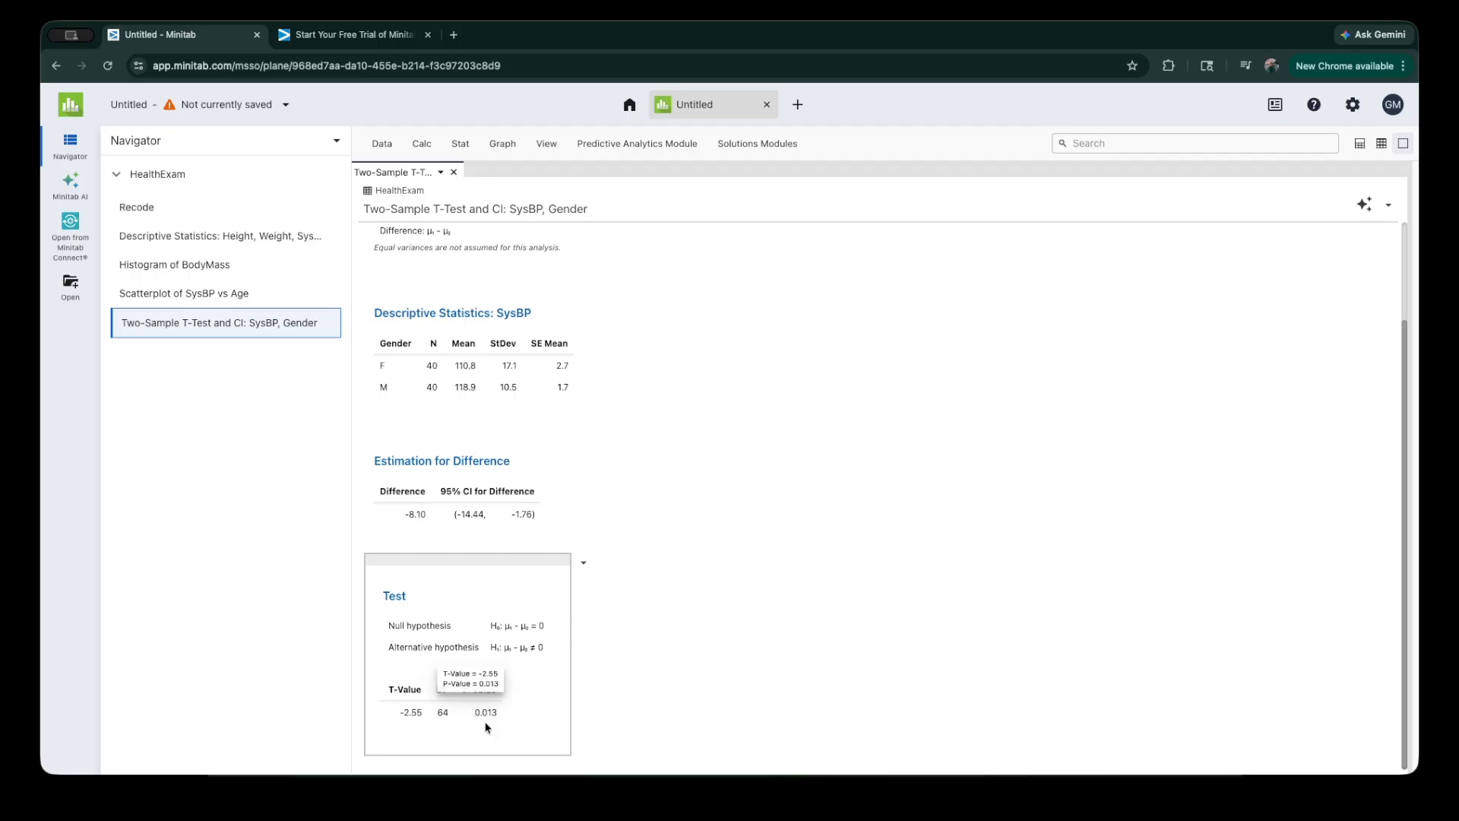
pyautogui.moveTo(482, 720)
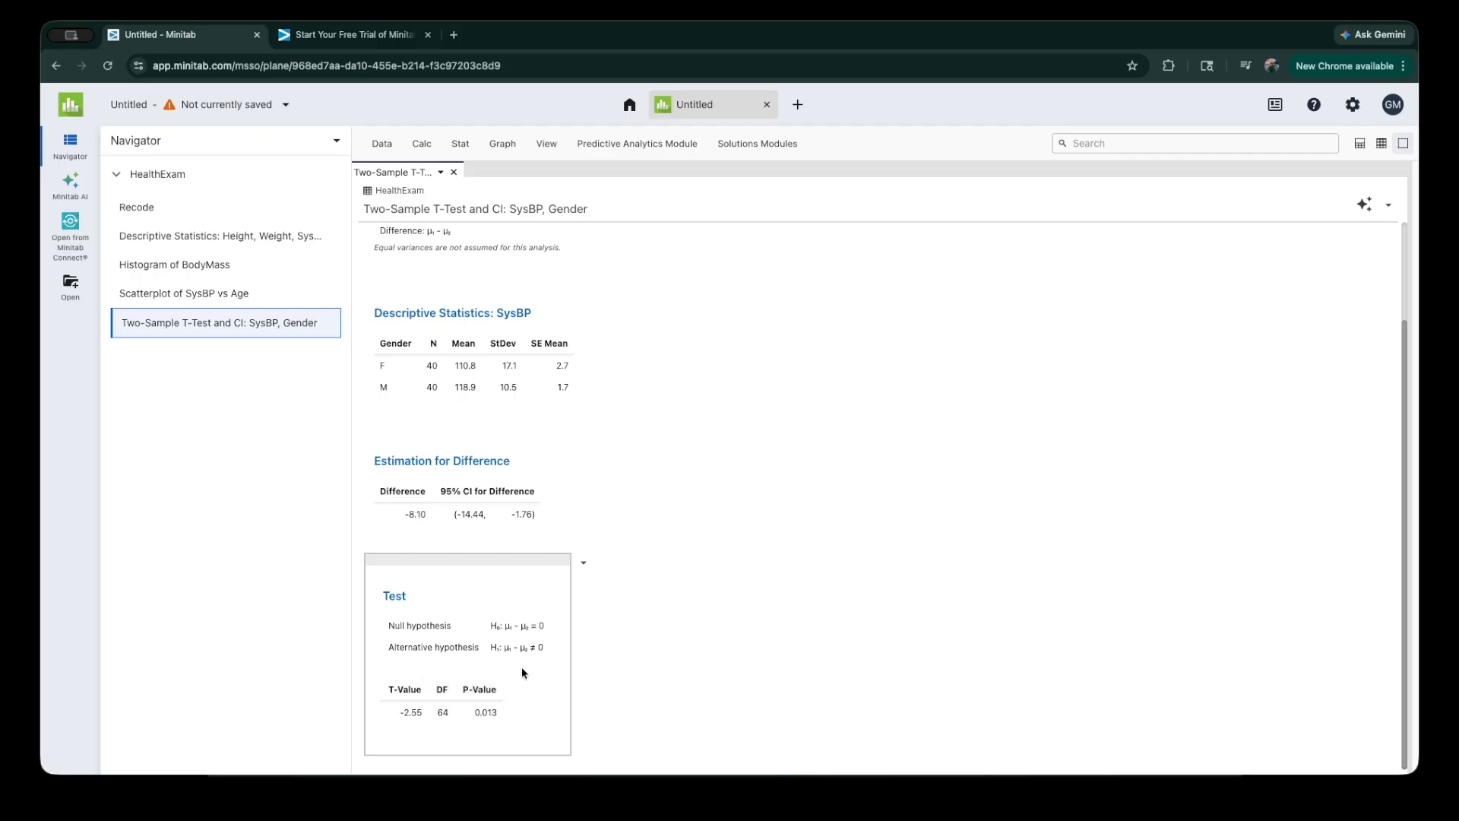
pyautogui.moveTo(534, 637)
# Step: Set up a One-Way ANOVA with SysBP as the response and age_bracket as the factor
pyautogui.click(463, 152)
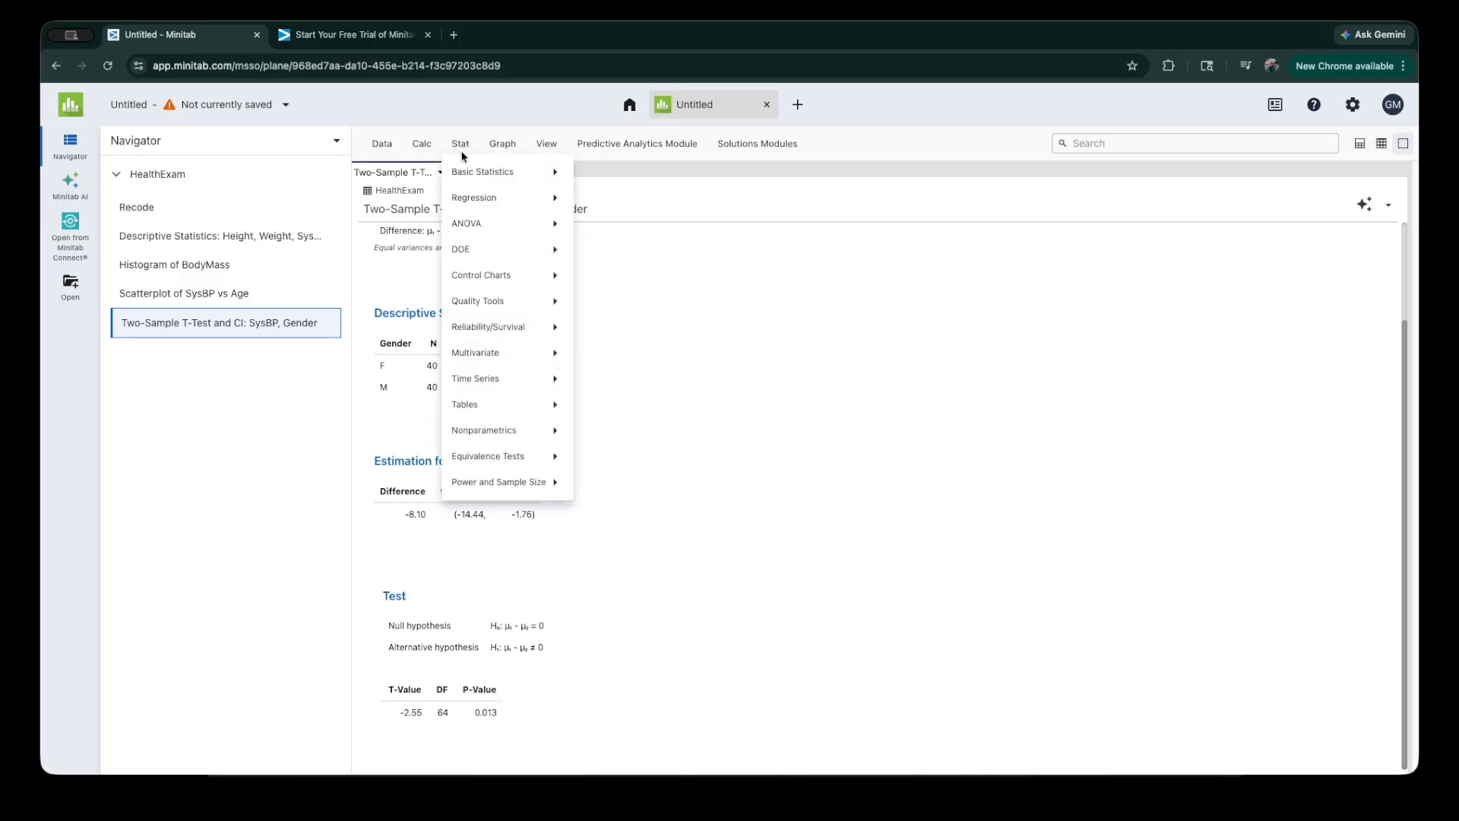
pyautogui.moveTo(486, 225)
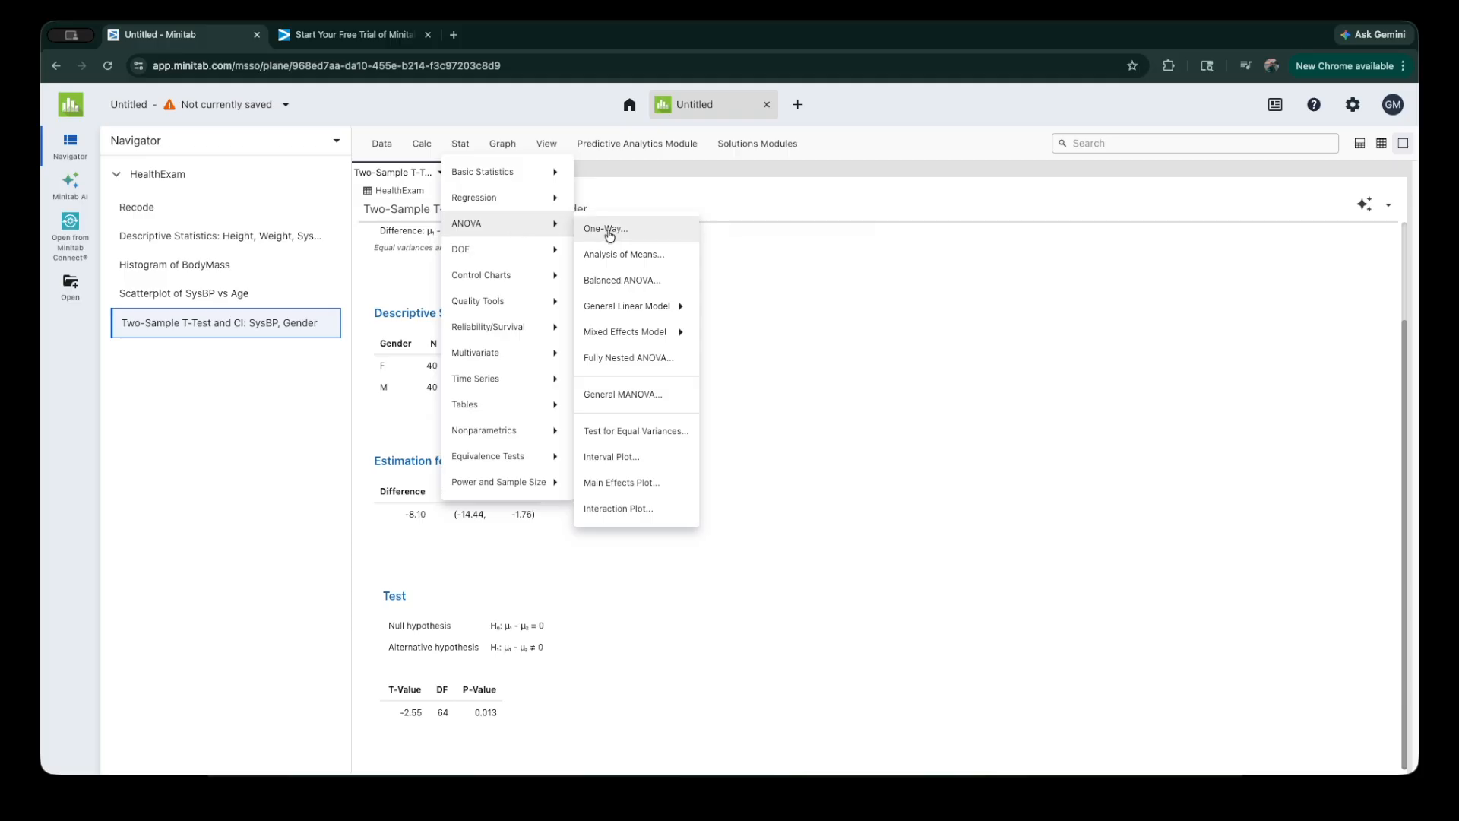
pyautogui.click(634, 240)
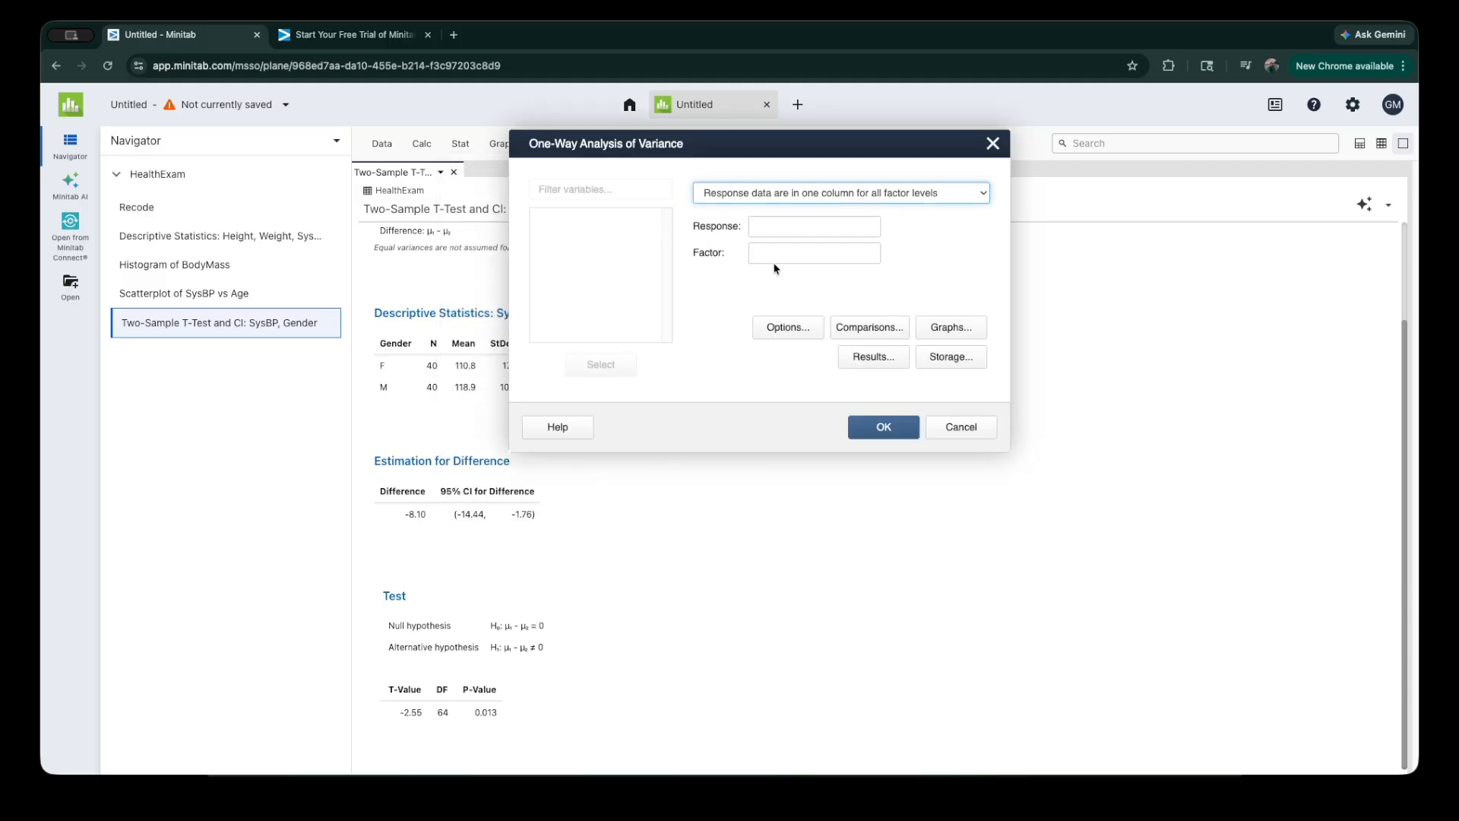
pyautogui.click(787, 226)
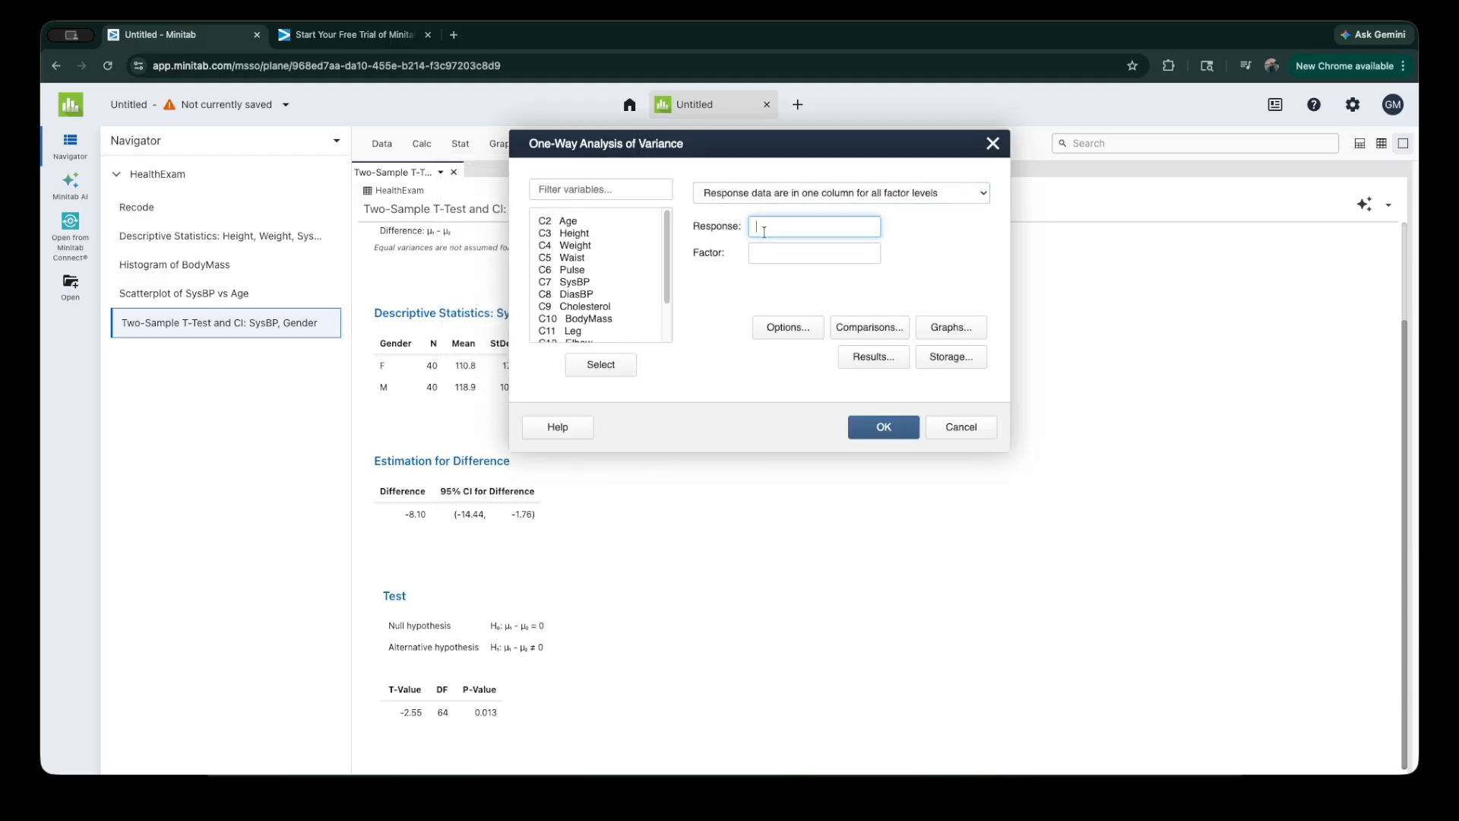
pyautogui.scroll(-2, 601, 288)
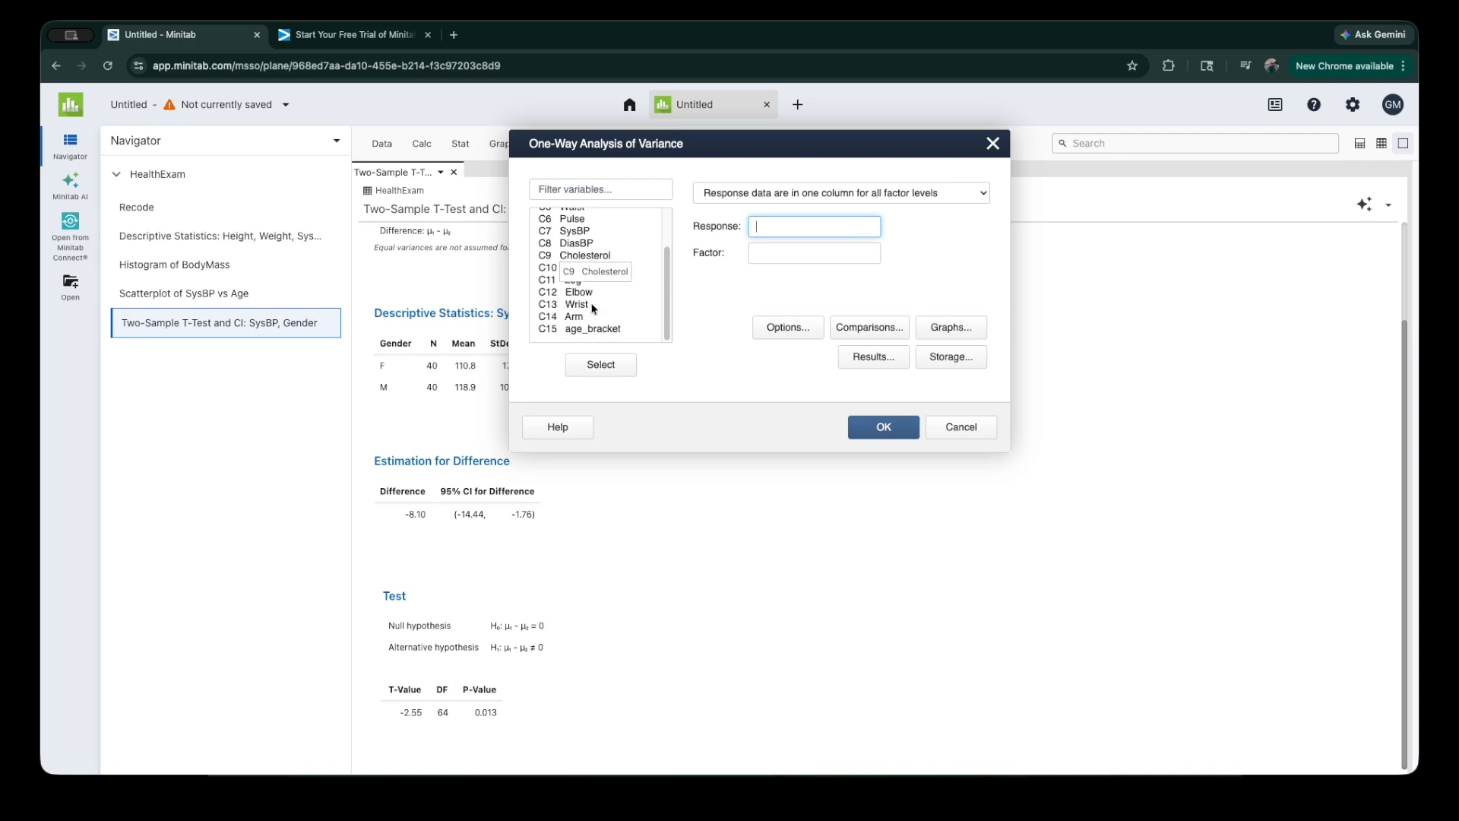
pyautogui.click(588, 232)
pyautogui.doubleClick(587, 232)
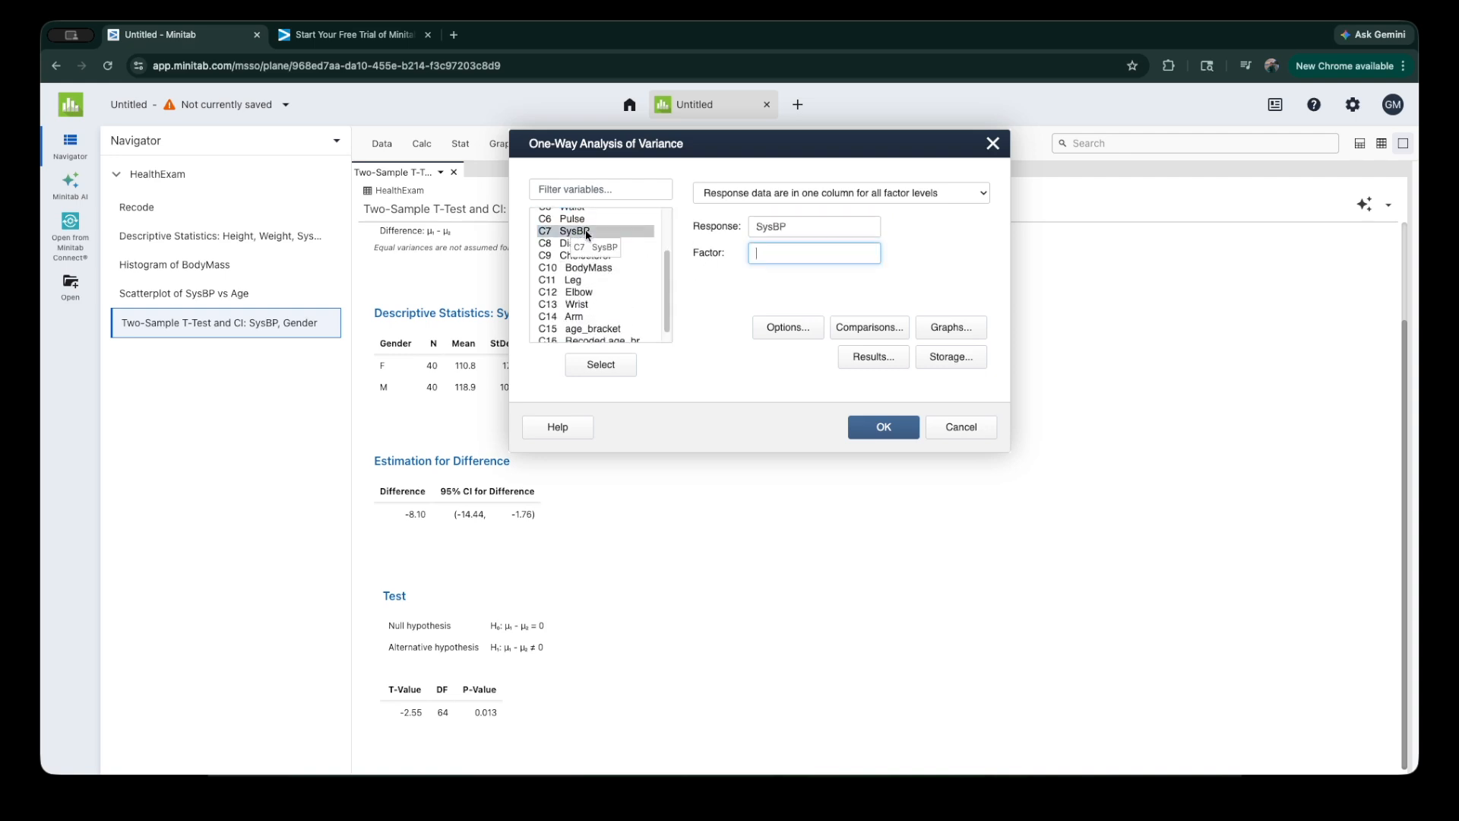
pyautogui.scroll(-1, 590, 325)
pyautogui.doubleClick(590, 318)
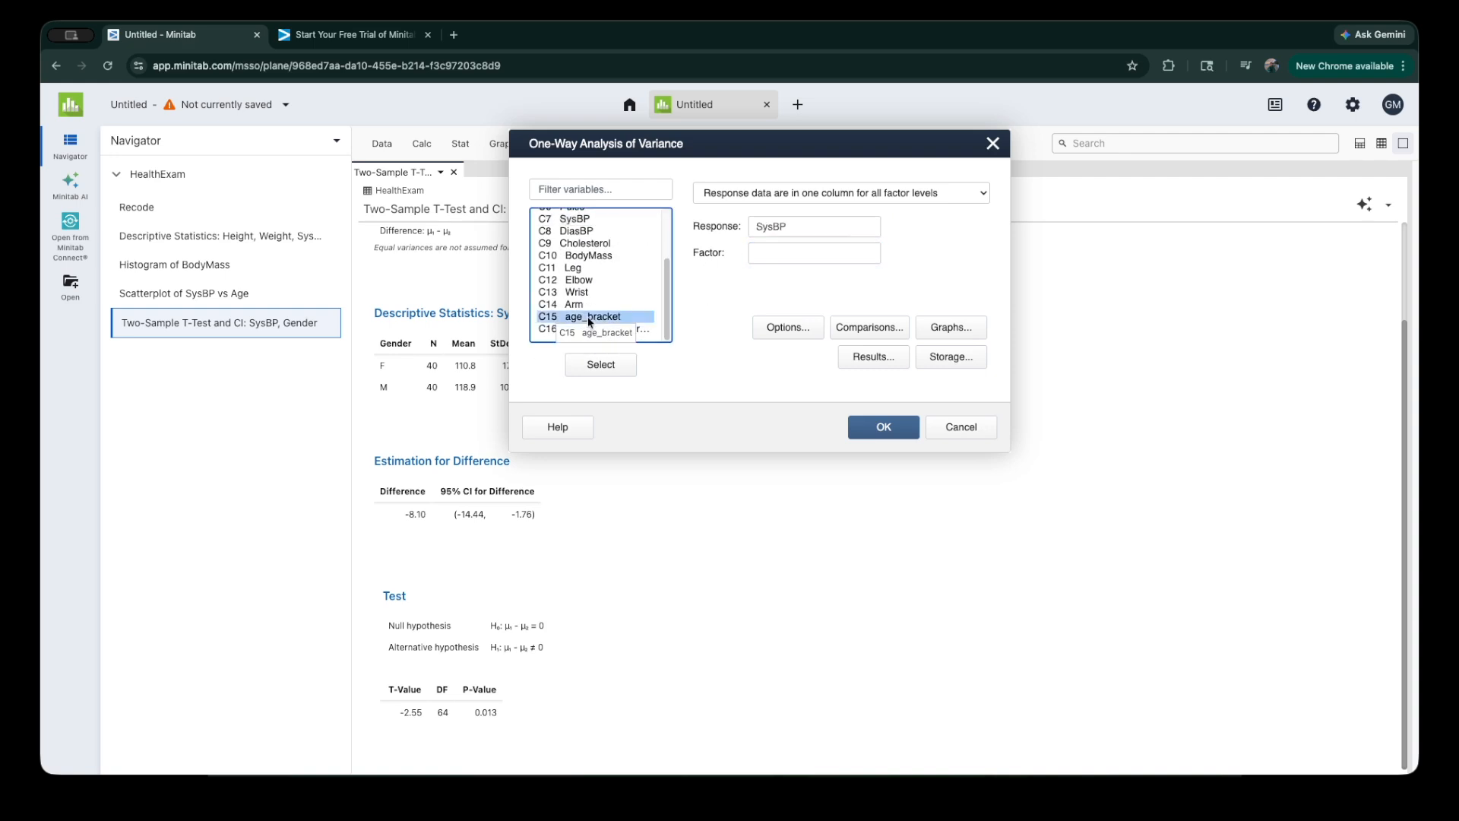
# Step: Add Tukey comparisons to the one-way ANOVA, with the error rate for comparison left at 5
pyautogui.click(869, 327)
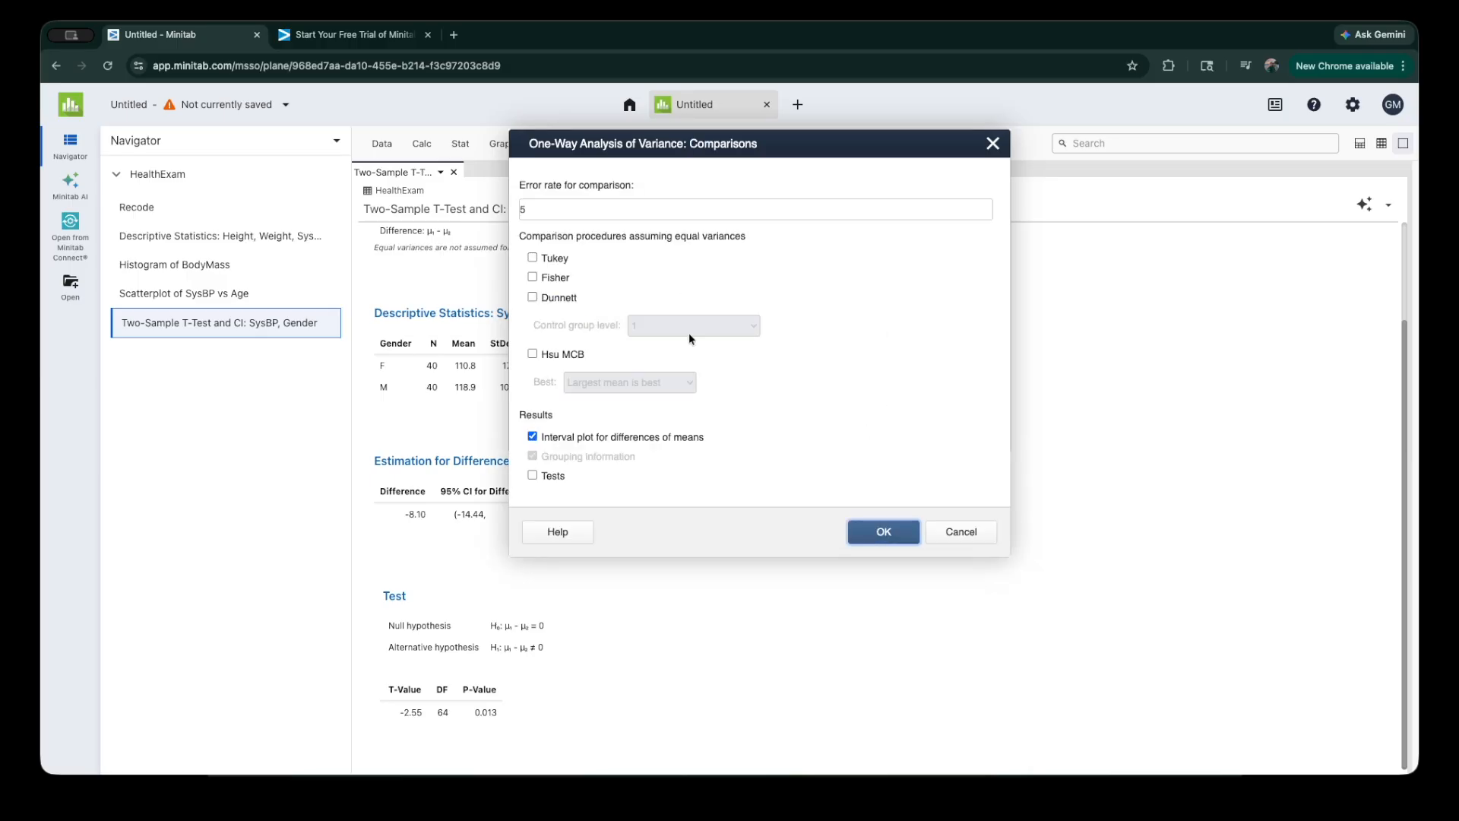
pyautogui.click(532, 257)
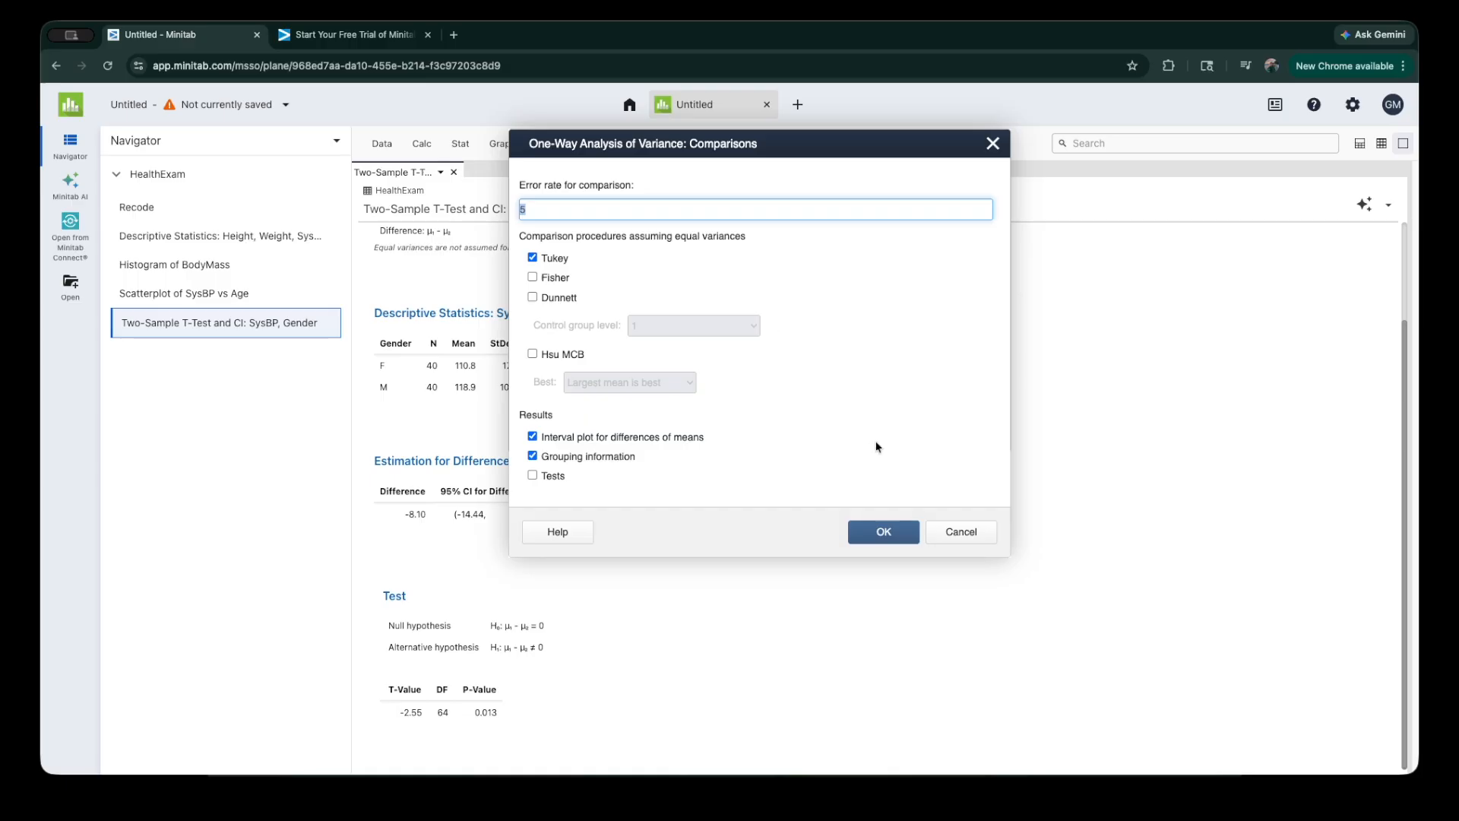
pyautogui.click(896, 534)
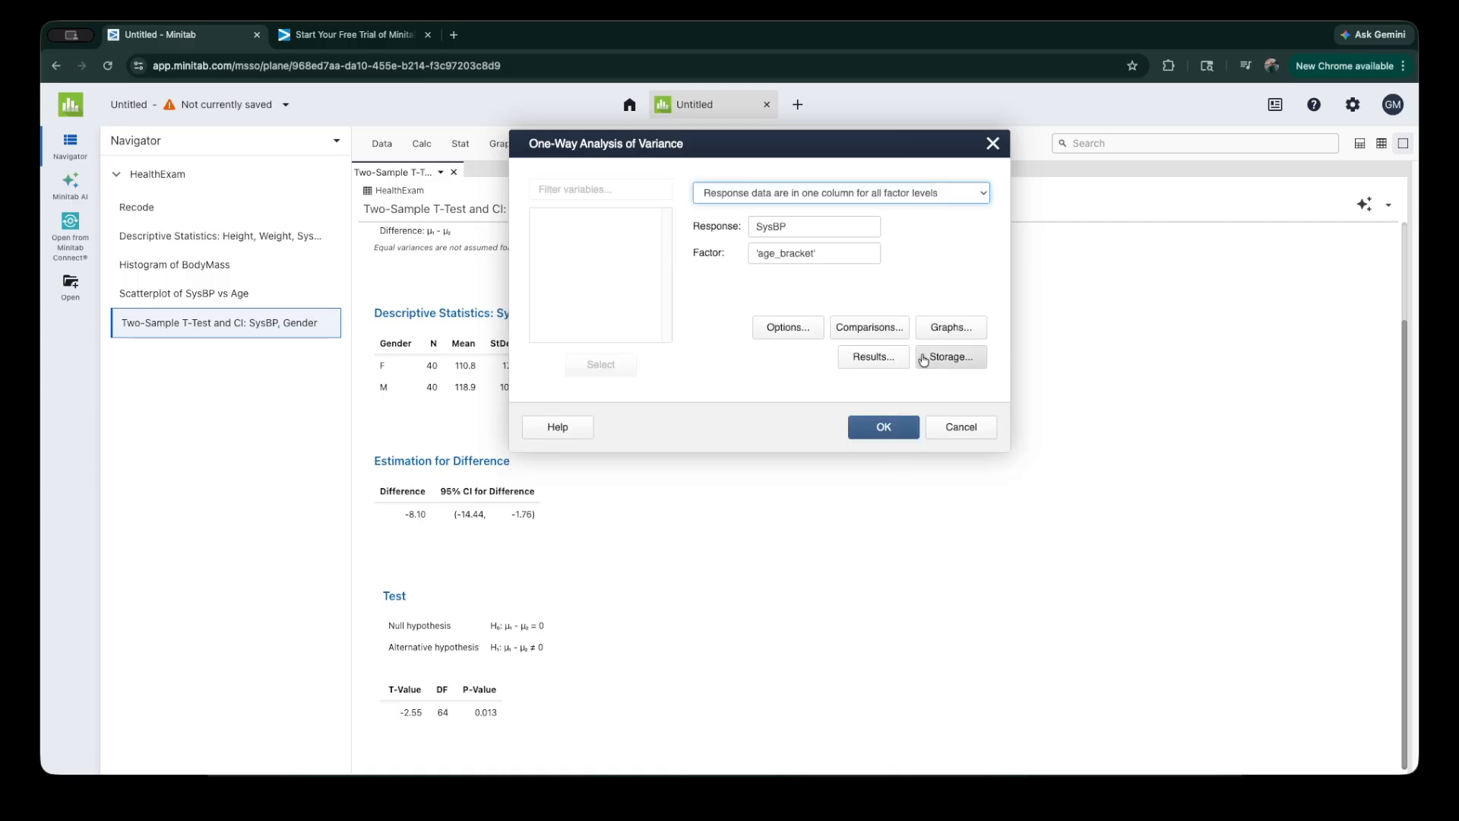
# Step: Include the interval plot and boxplot of data among the ANOVA graphs and run the analysis
pyautogui.click(939, 331)
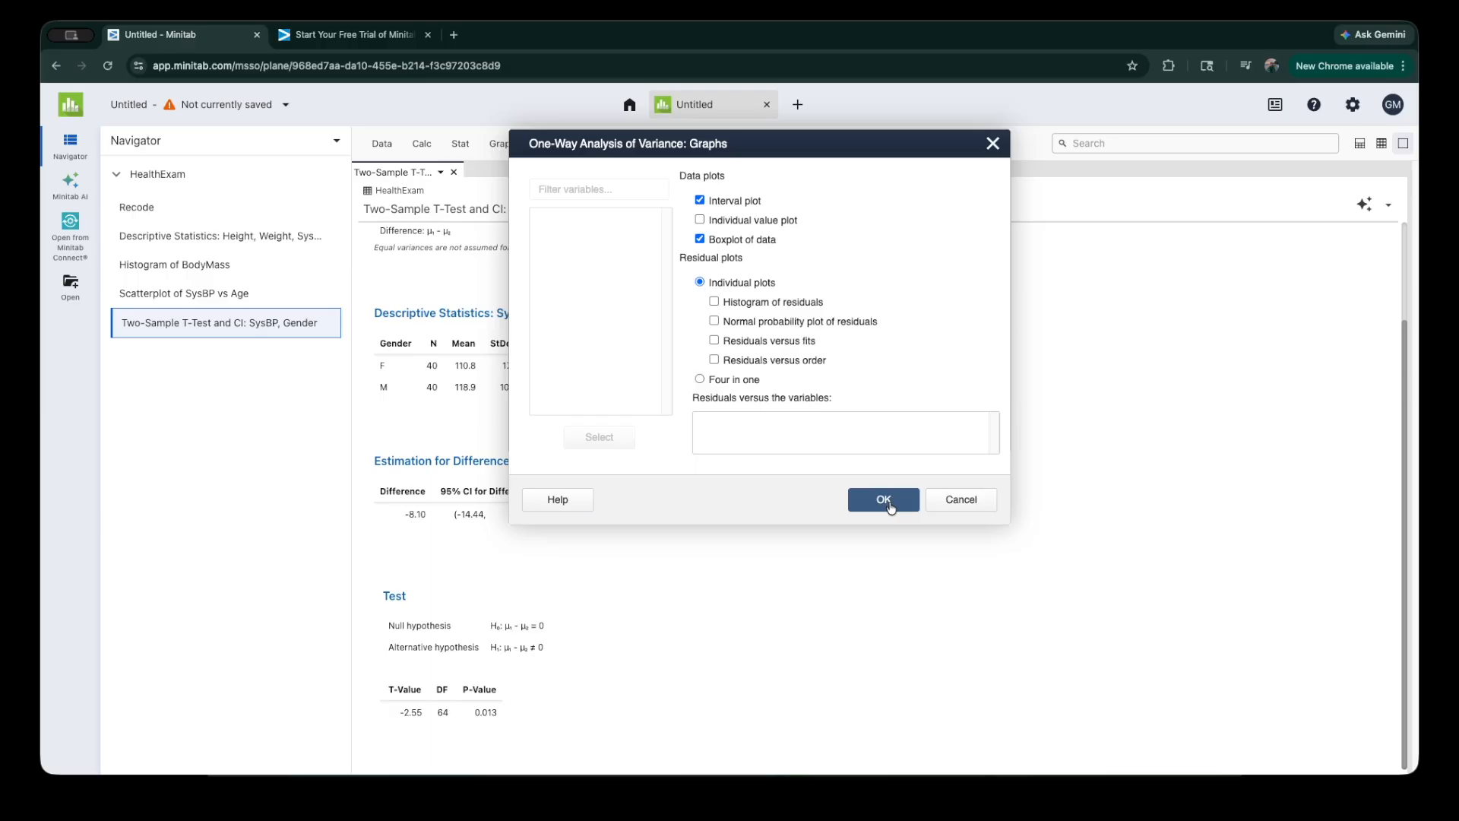
pyautogui.click(883, 501)
pyautogui.click(878, 427)
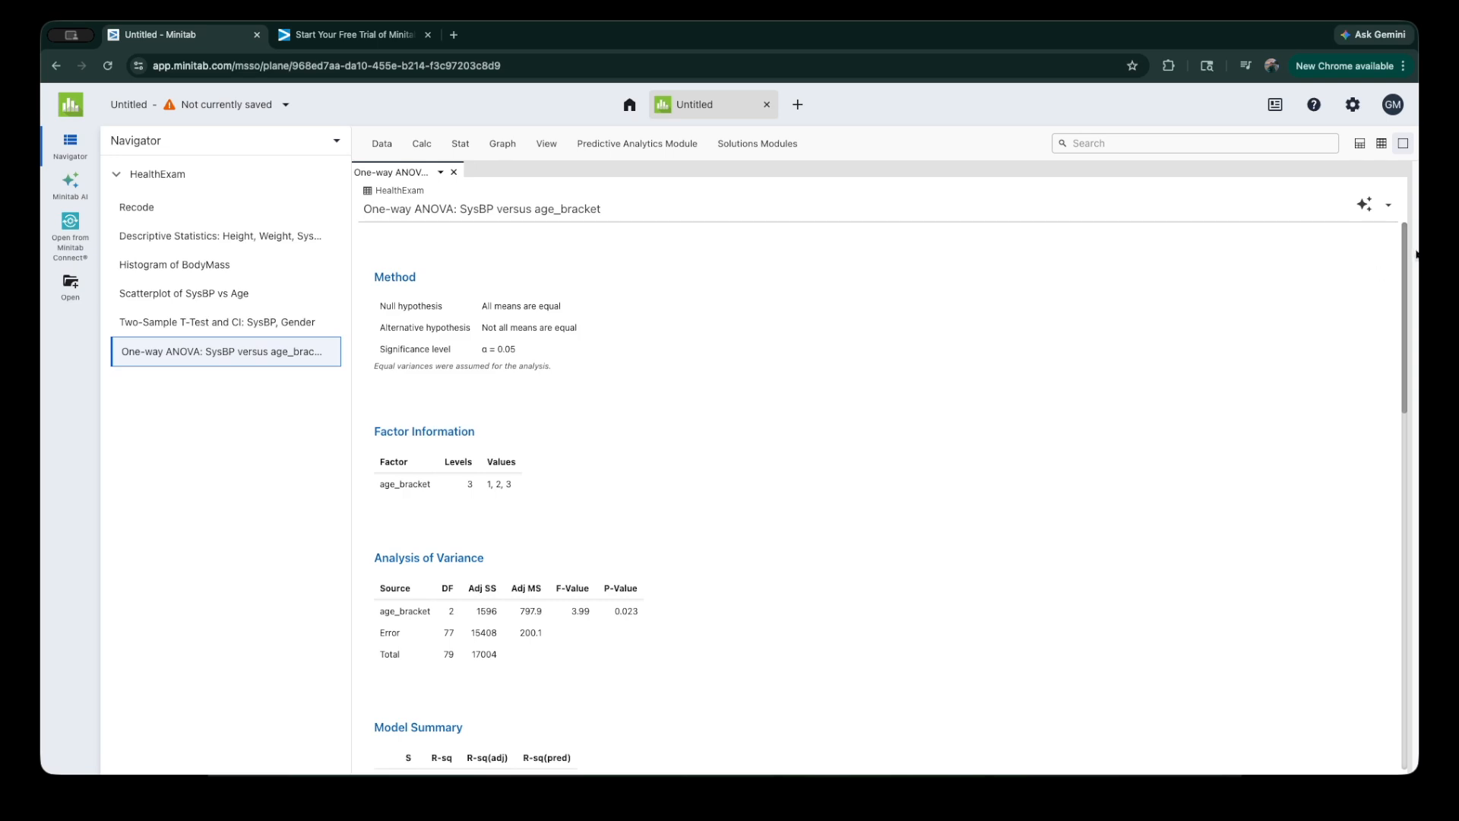
# Step: Examine the one-way ANOVA output, including the analysis of variance table, model summary, means, Tukey comparisons, interval plot and boxplot
pyautogui.moveTo(1404, 242); pyautogui.dragTo(1407, 249)
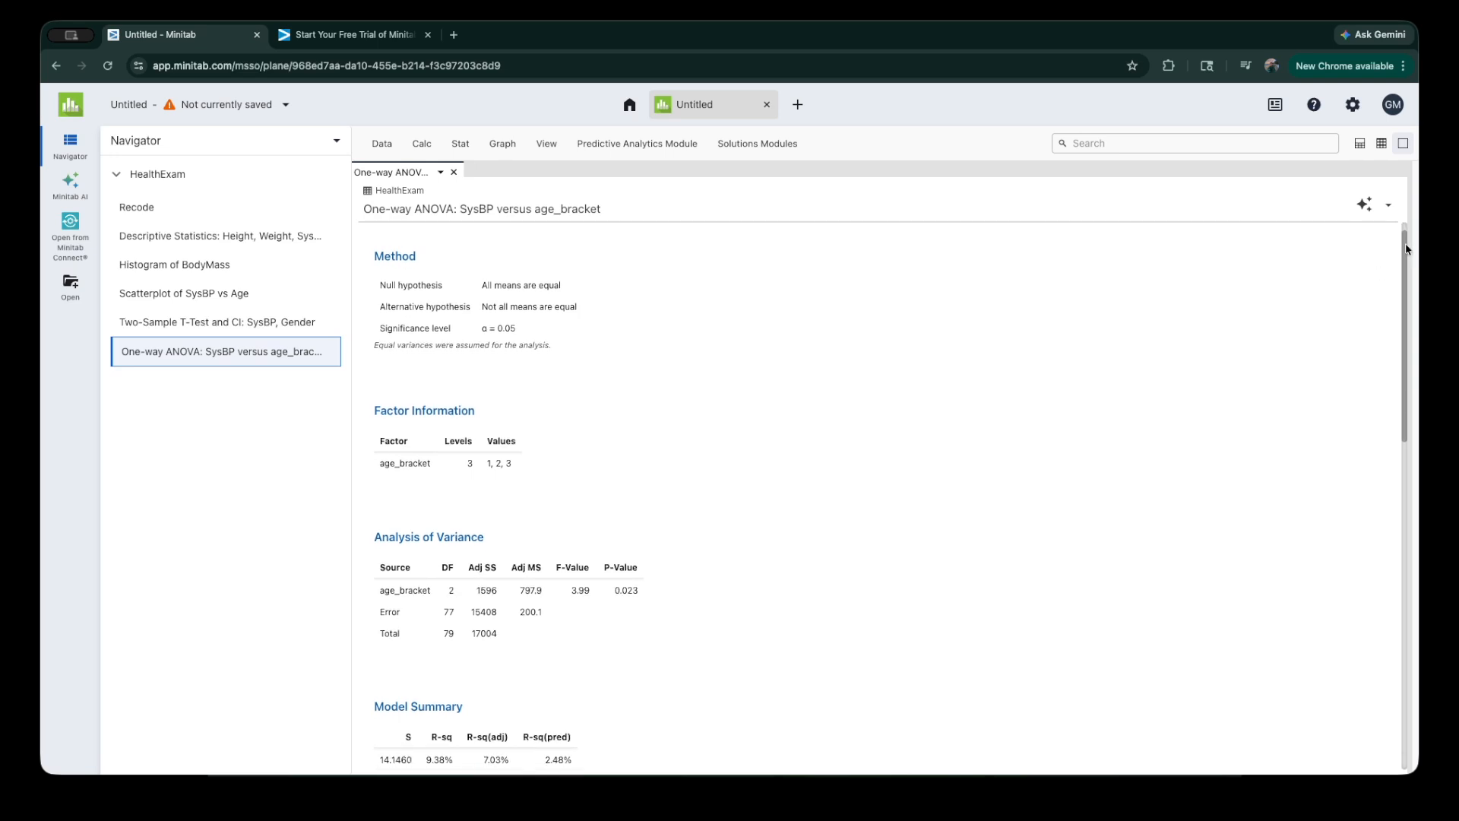
pyautogui.scroll(-1, 696, 571)
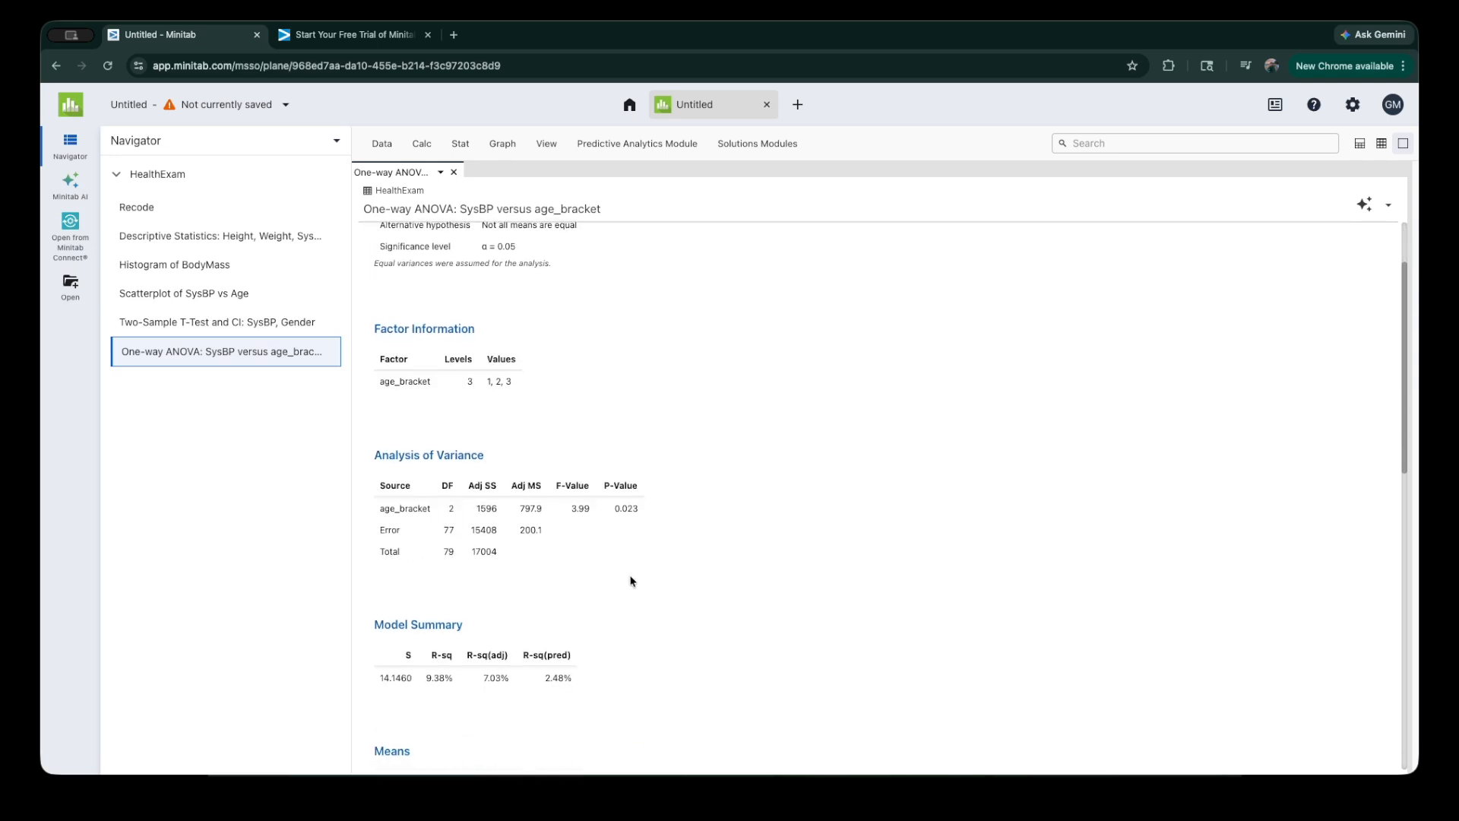
pyautogui.scroll(-2, 466, 509)
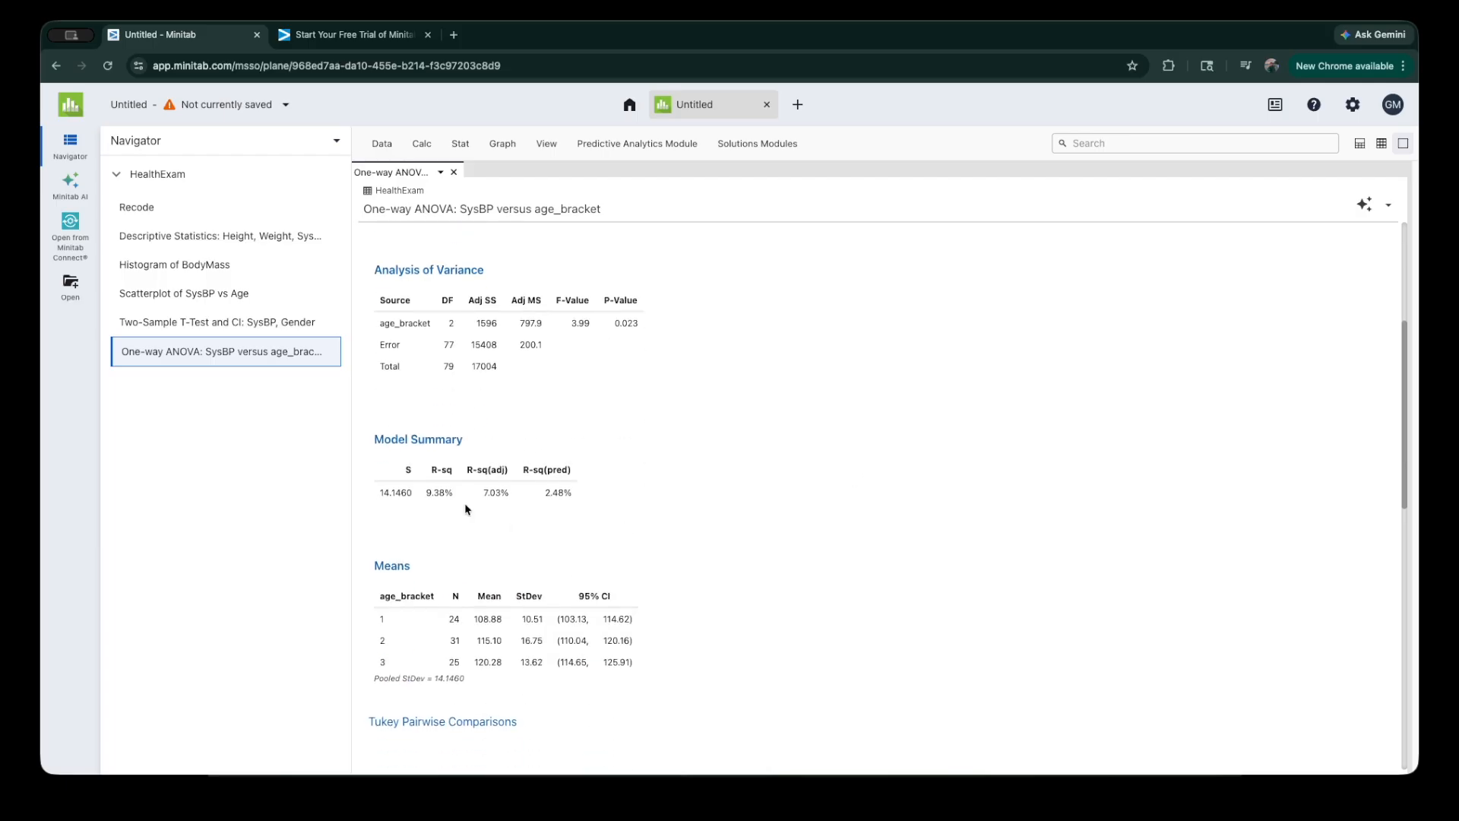
pyautogui.scroll(-1, 745, 447)
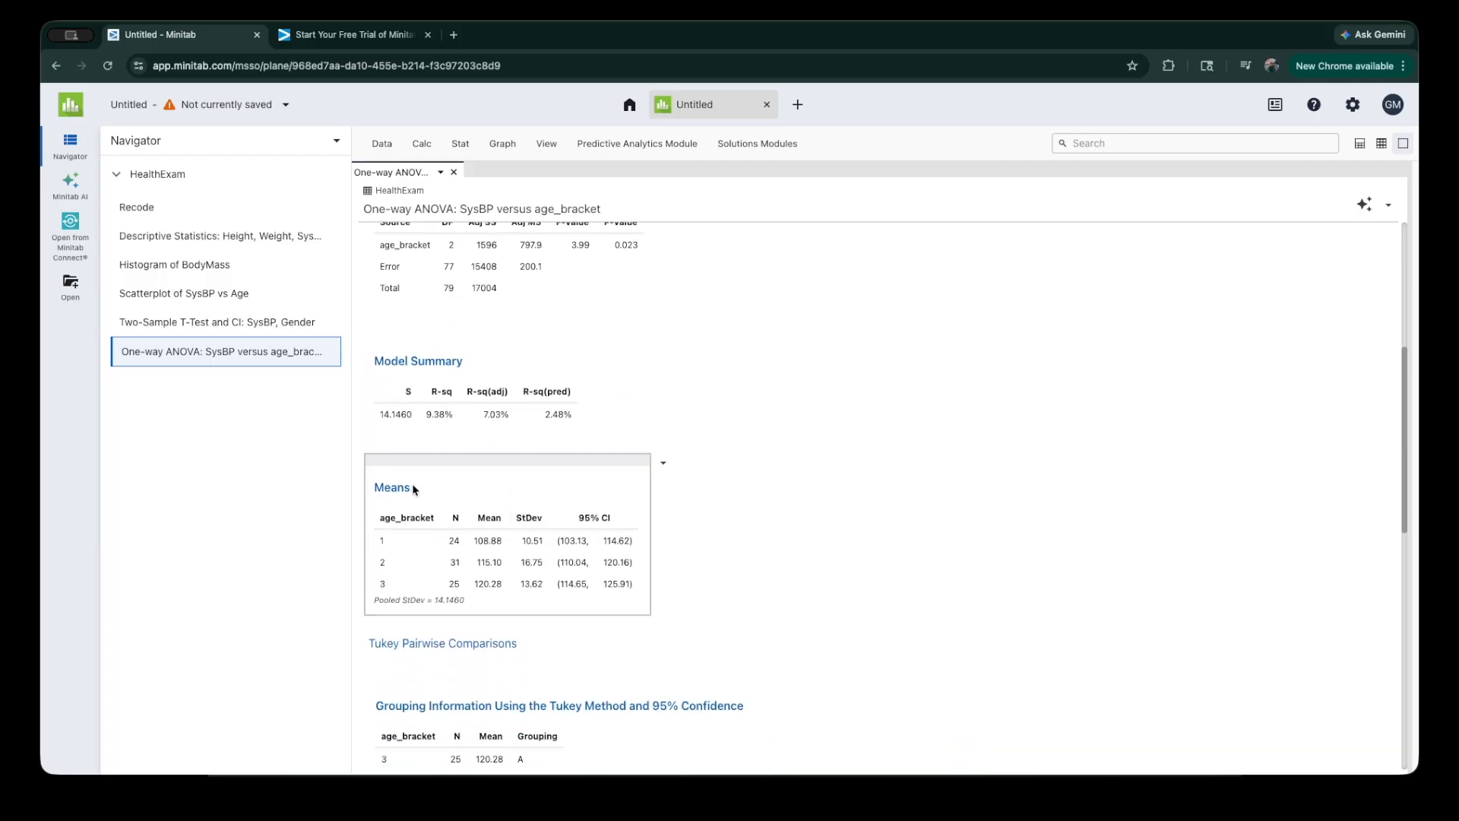
pyautogui.scroll(-7, 578, 502)
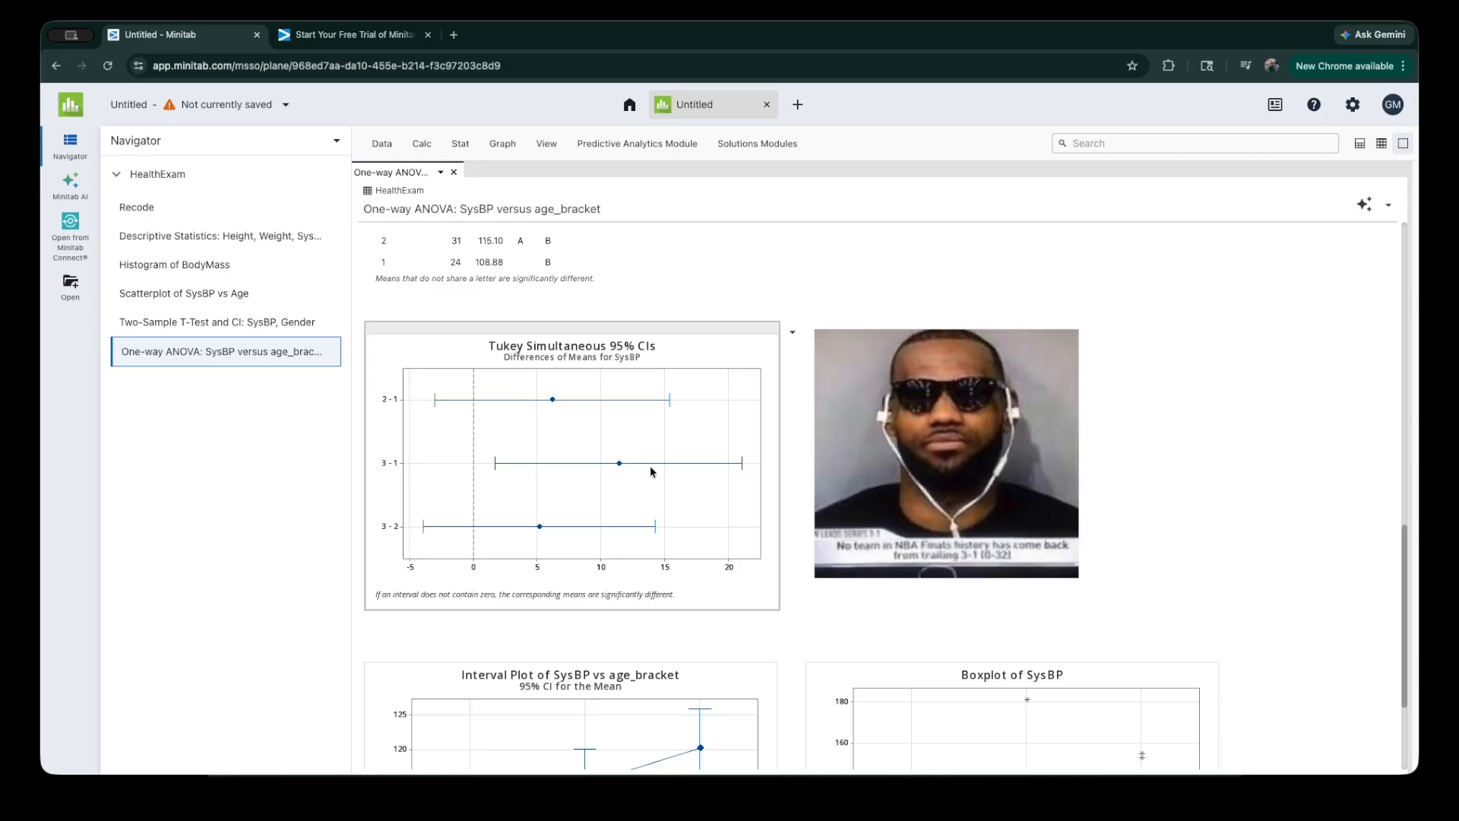
pyautogui.scroll(-3, 669, 456)
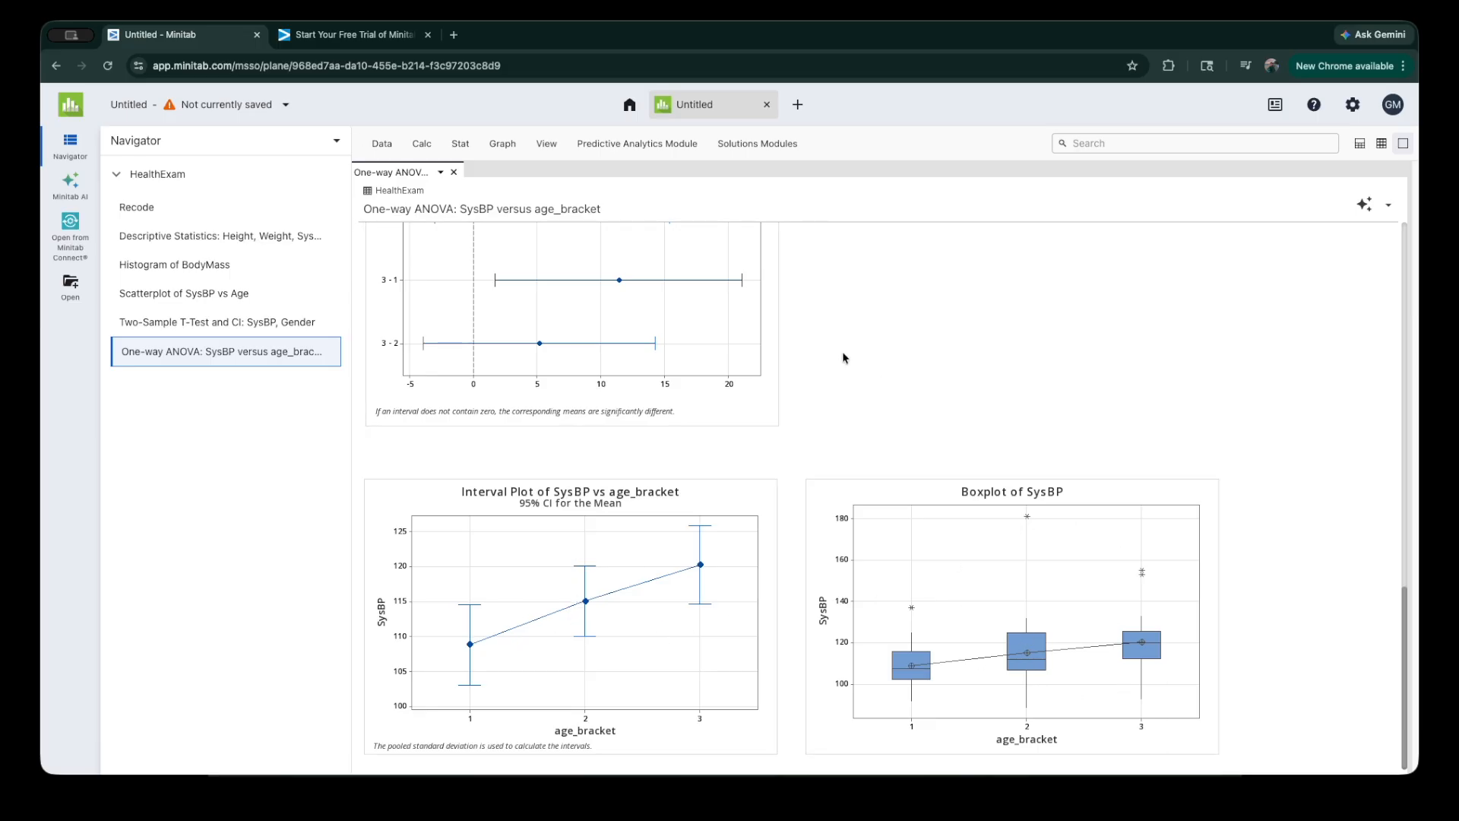
pyautogui.scroll(15, 851, 352)
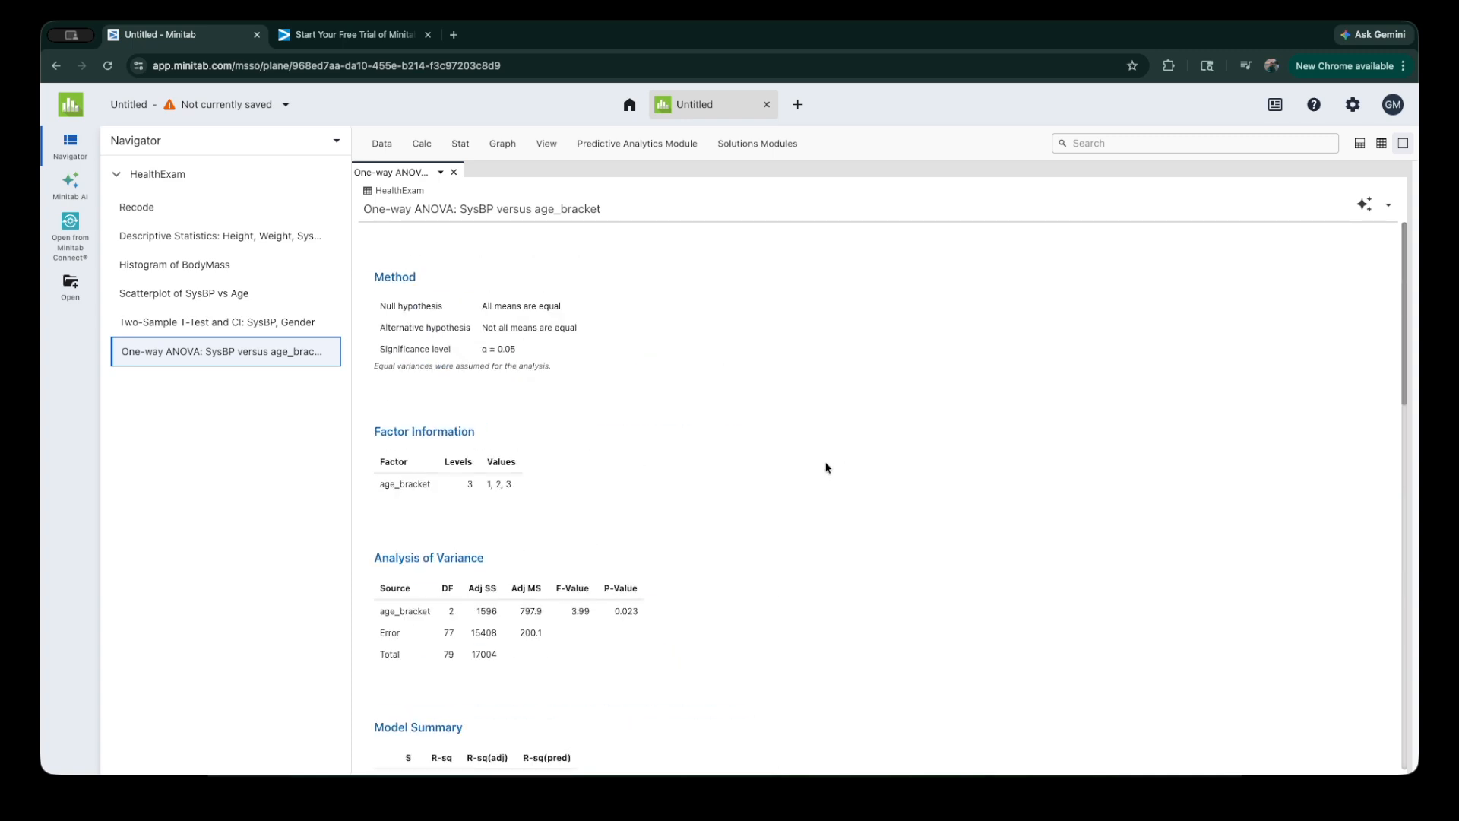